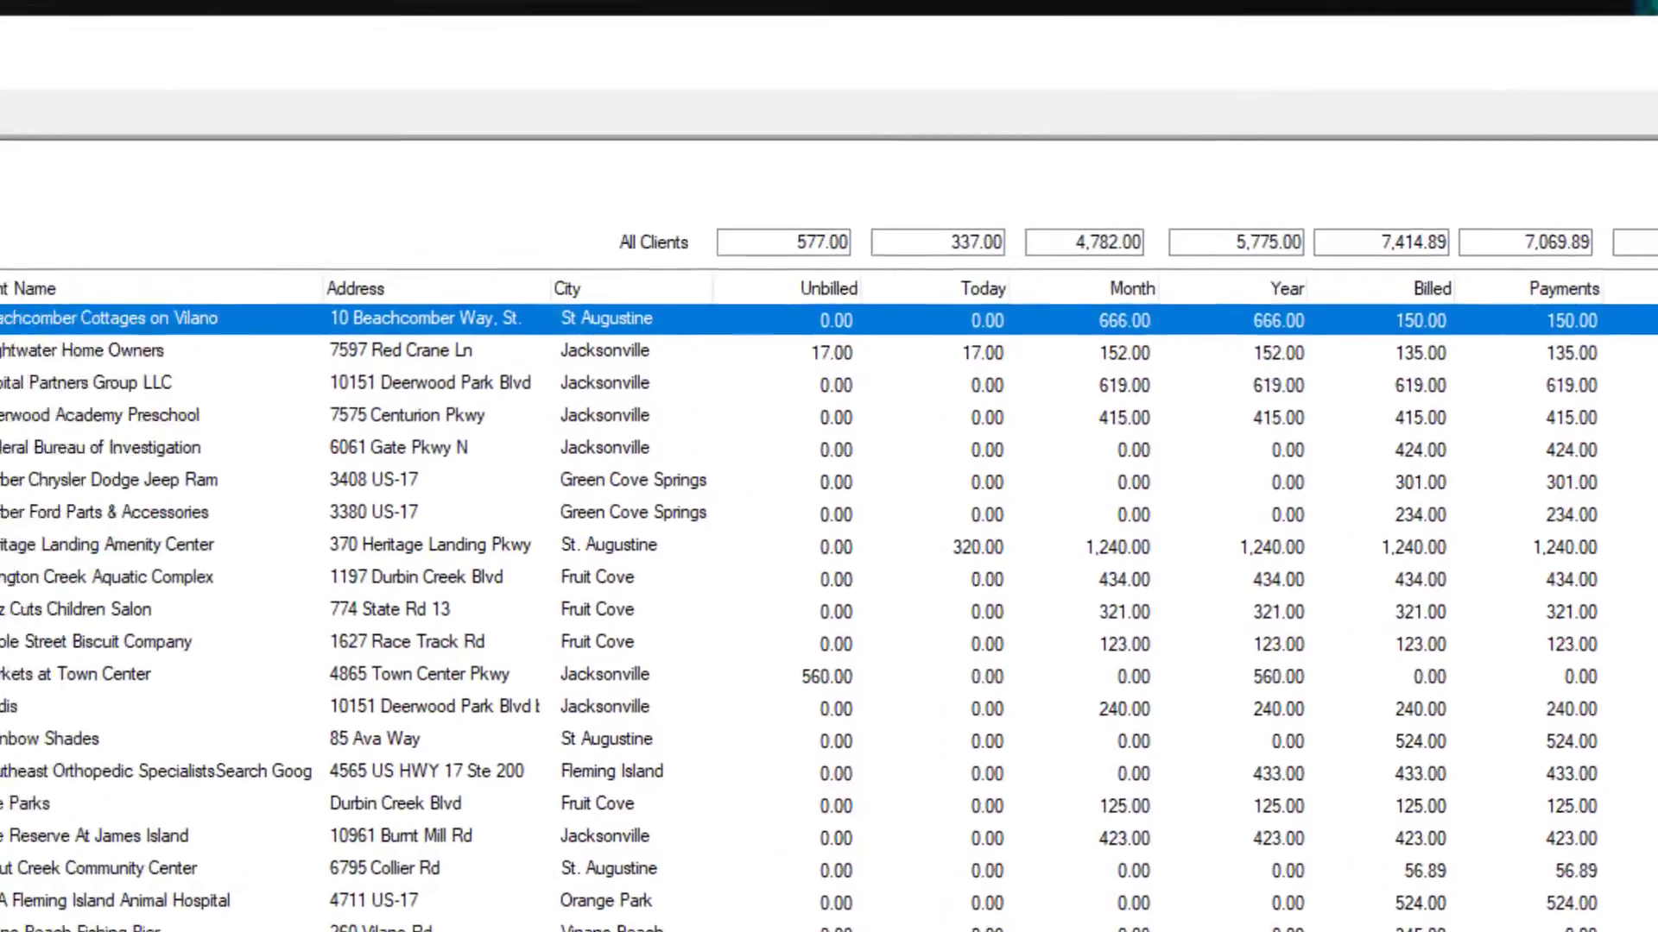
Step: Create a new client record and fill in the client's name, address, e-mail and best phone
{"action": "left_click", "coordinate": [1653, 345]}
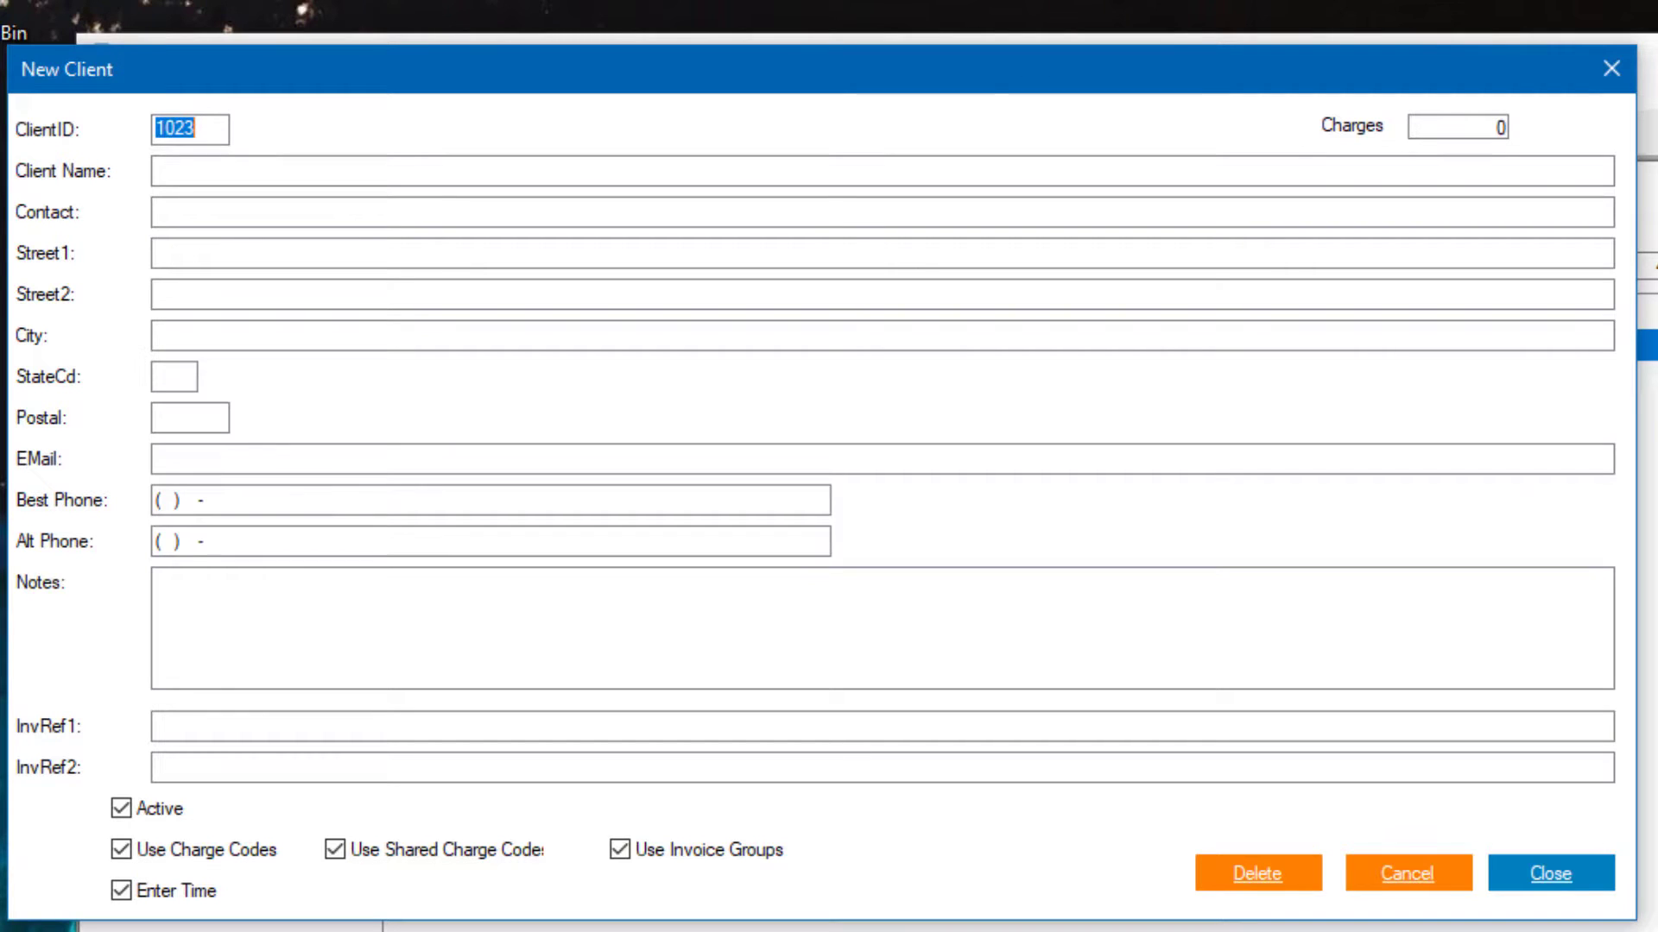
{"action": "left_click", "coordinate": [244, 170]}
{"action": "type", "text": "John Smith"}
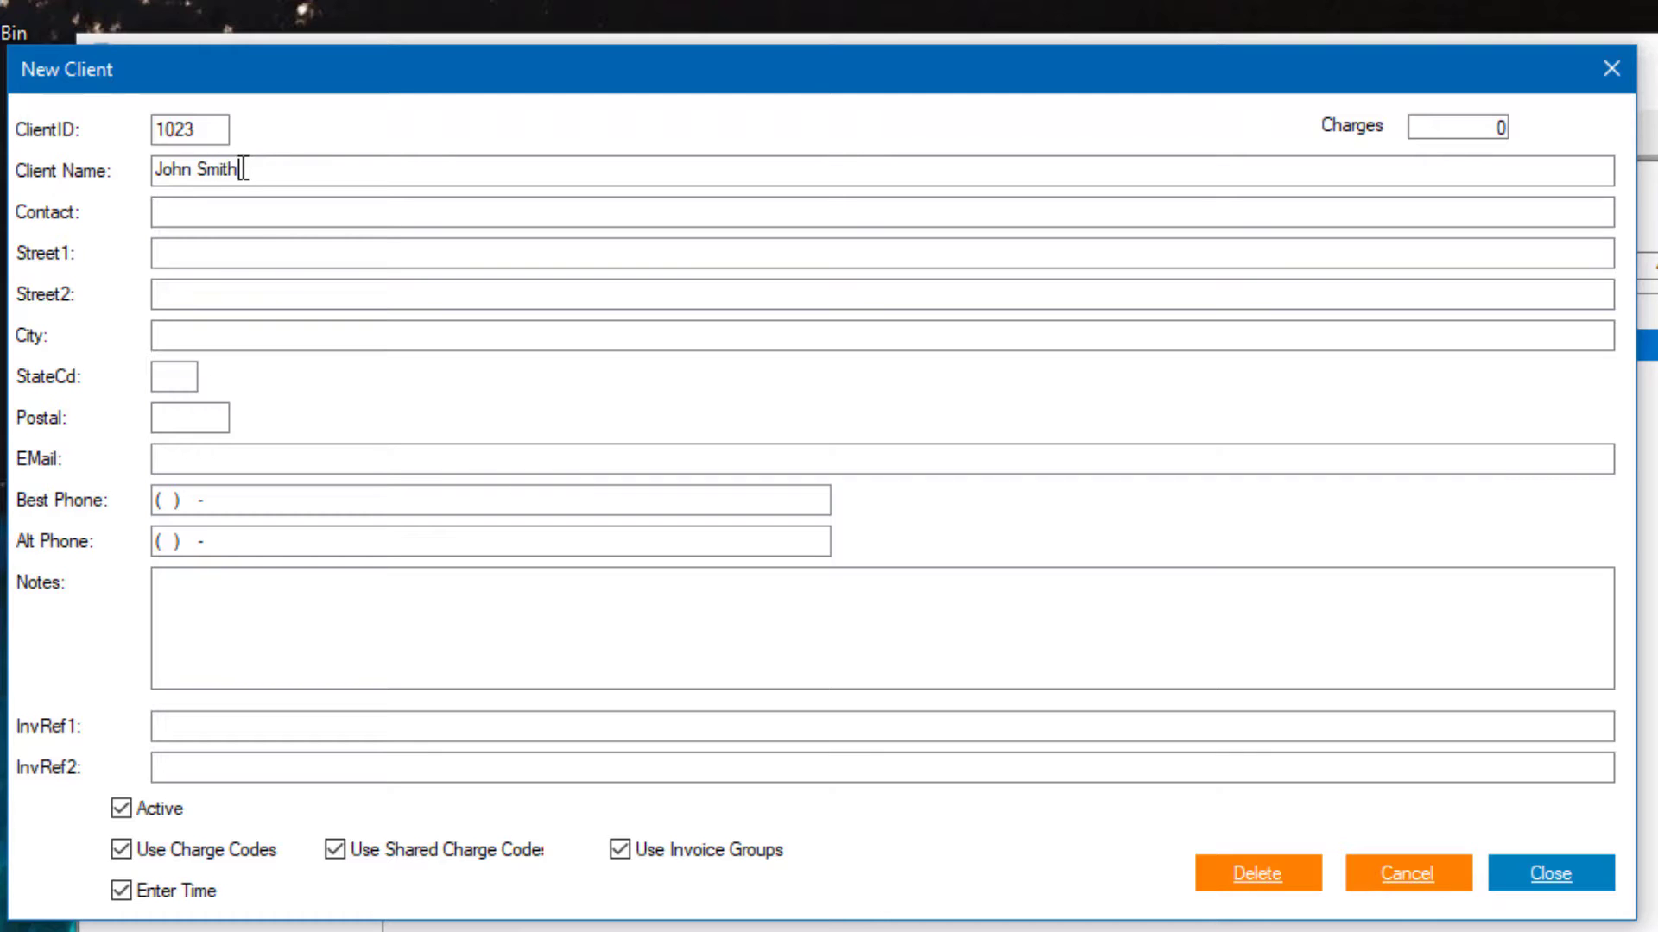
{"action": "key", "text": "Tab"}
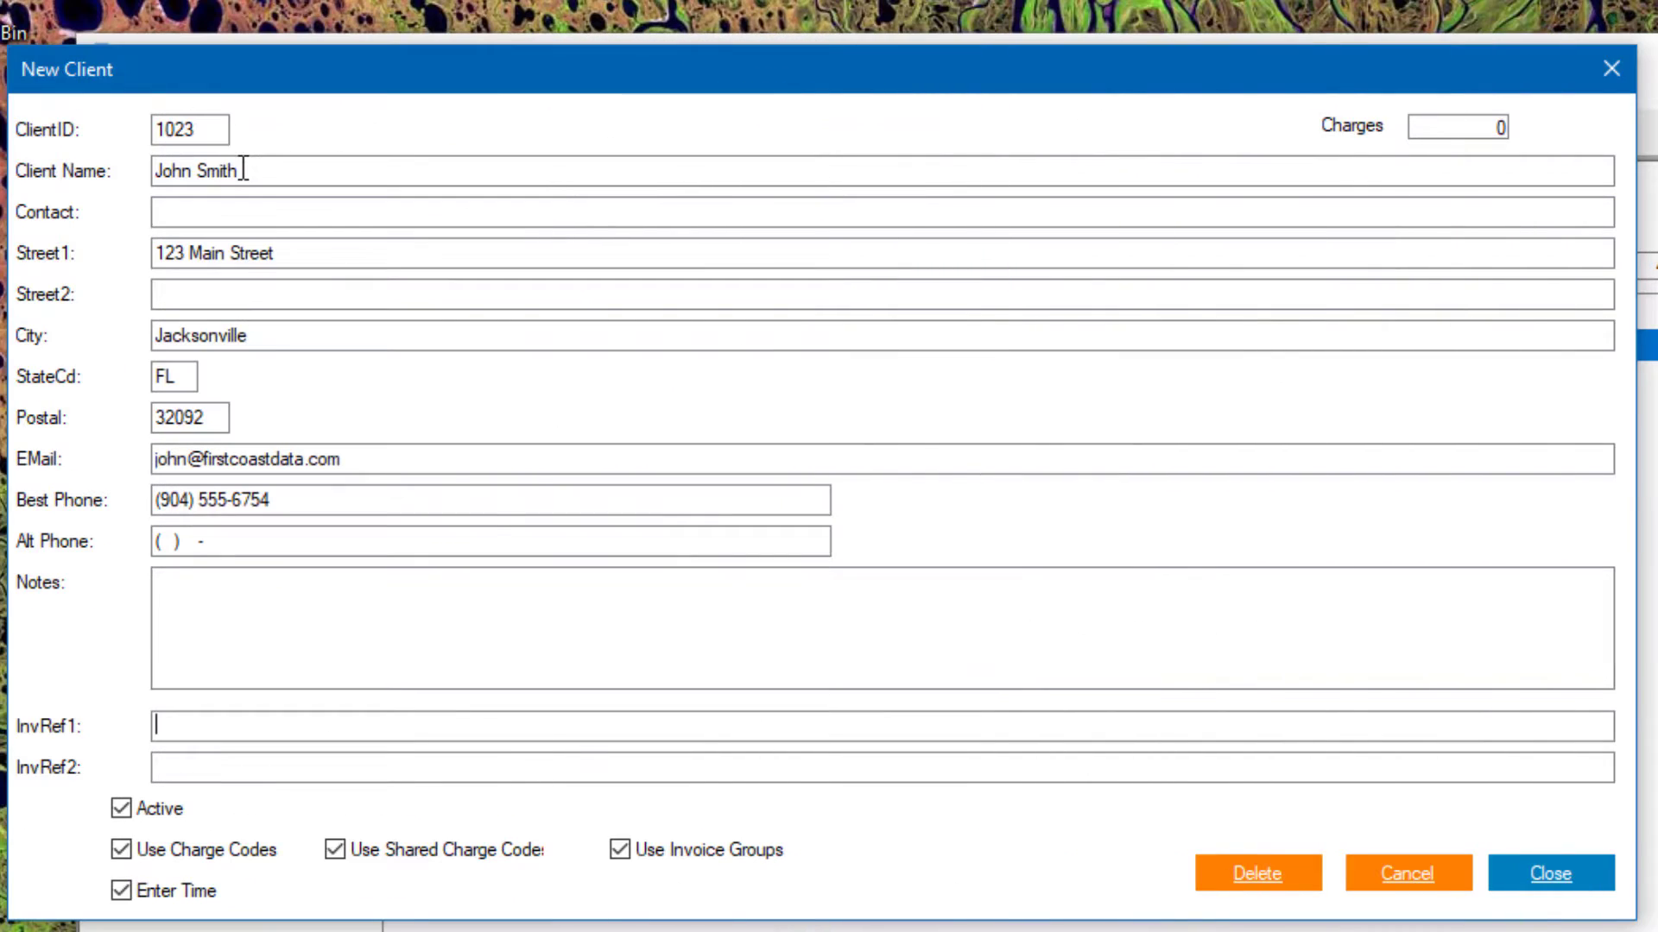
{"action": "key", "text": "Tab"}
{"action": "key", "text": "Tab"}
Step: Turn off Use Shared Charge Codes and Use Invoice Groups for the new client and save the record
{"action": "left_click", "coordinate": [350, 851]}
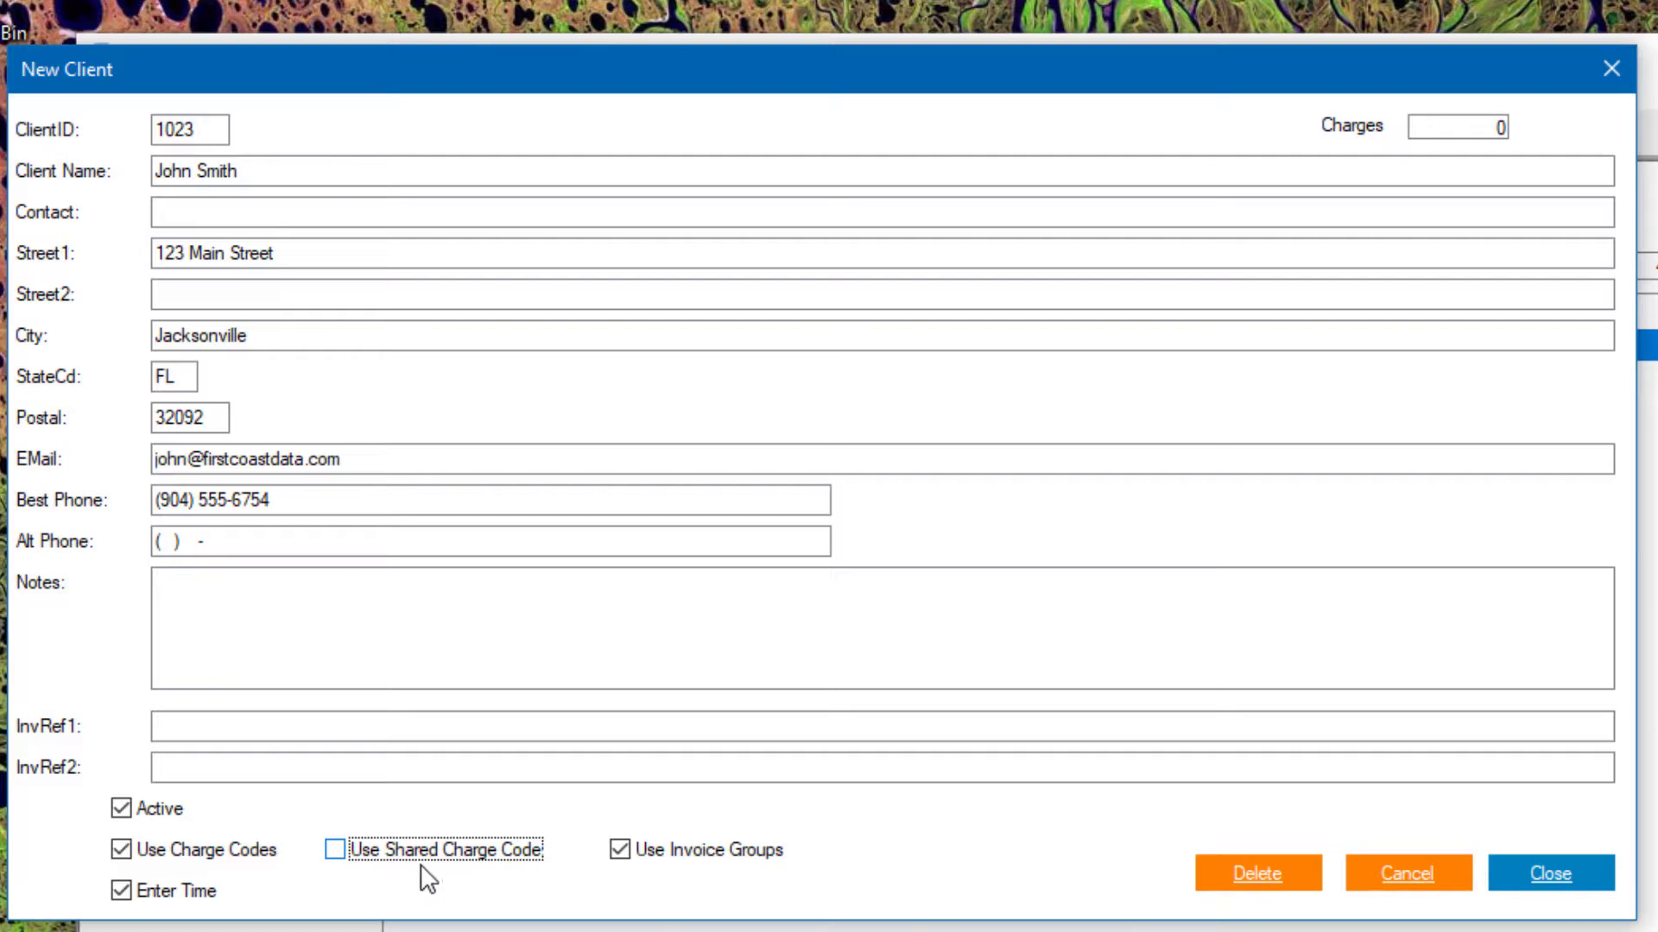
{"action": "left_click", "coordinate": [621, 857]}
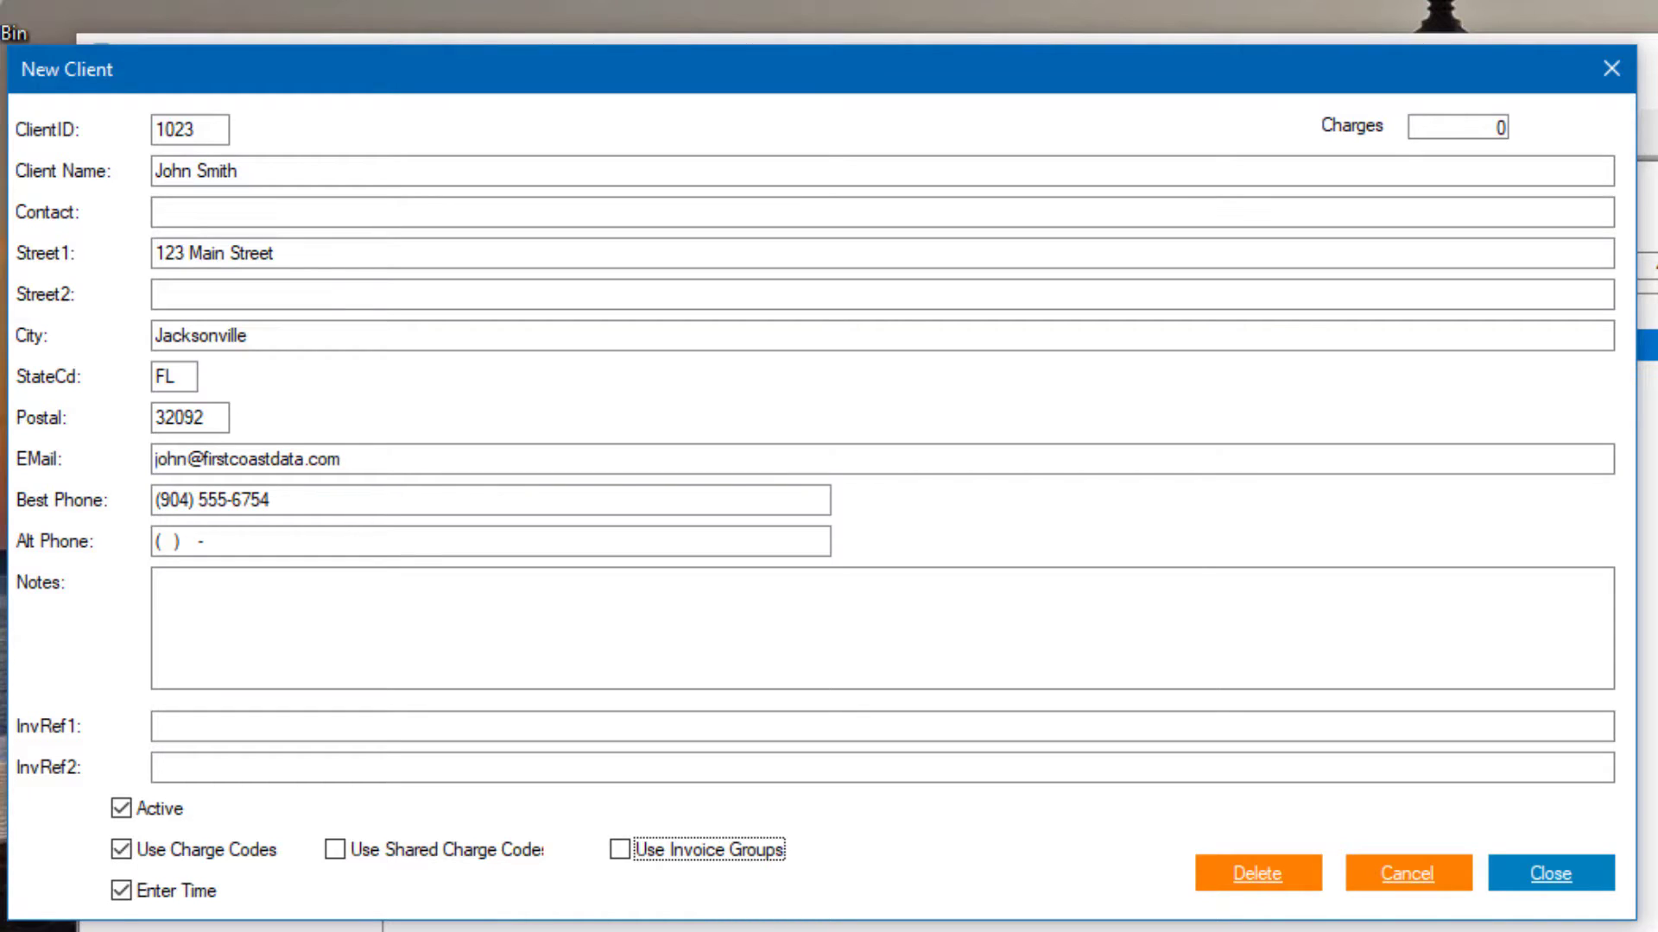
{"action": "left_click", "coordinate": [1527, 876]}
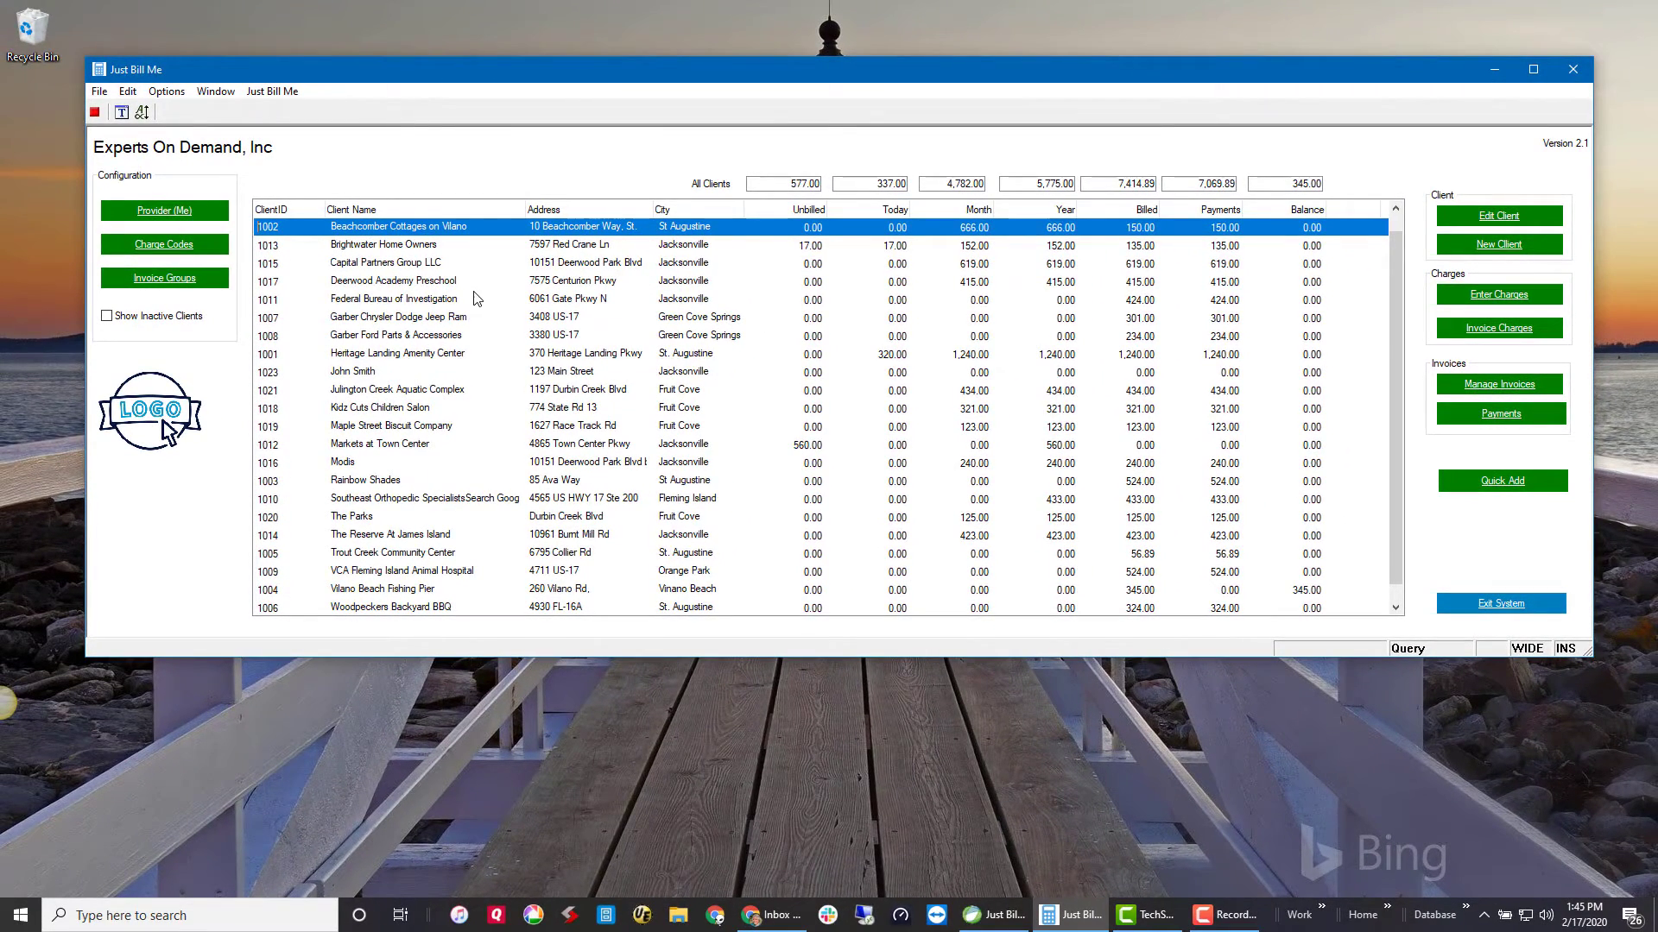
Step: Select the new client in the client list and examine the default descriptions of its charge codes
{"action": "left_click", "coordinate": [386, 373]}
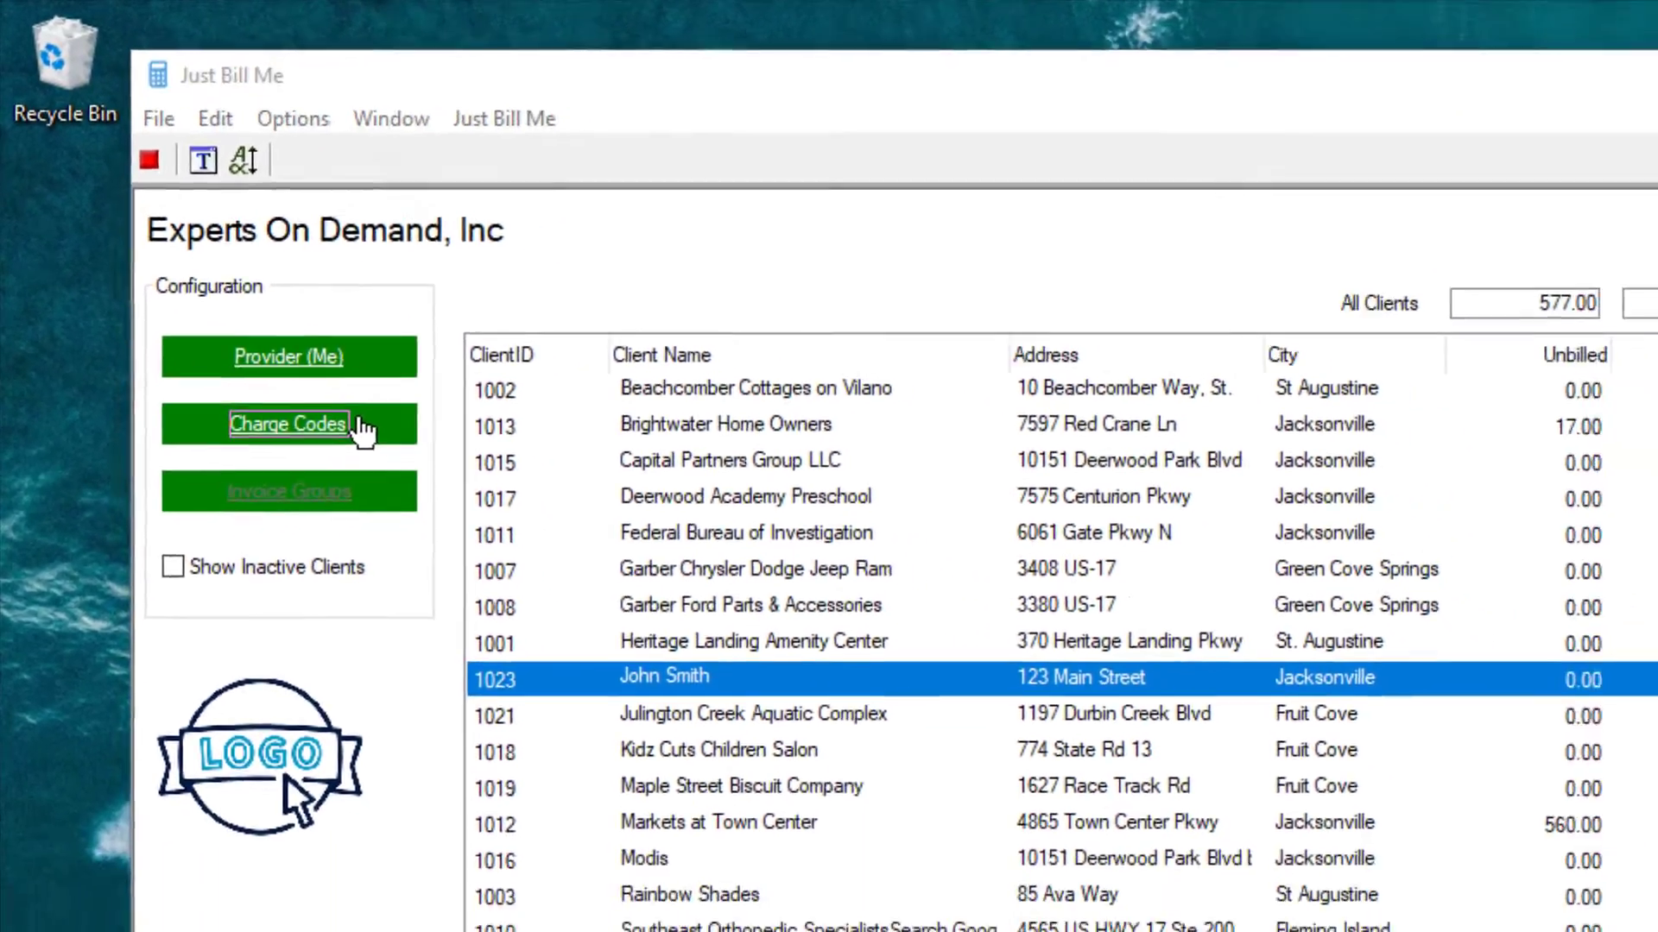
{"action": "left_click", "coordinate": [457, 518]}
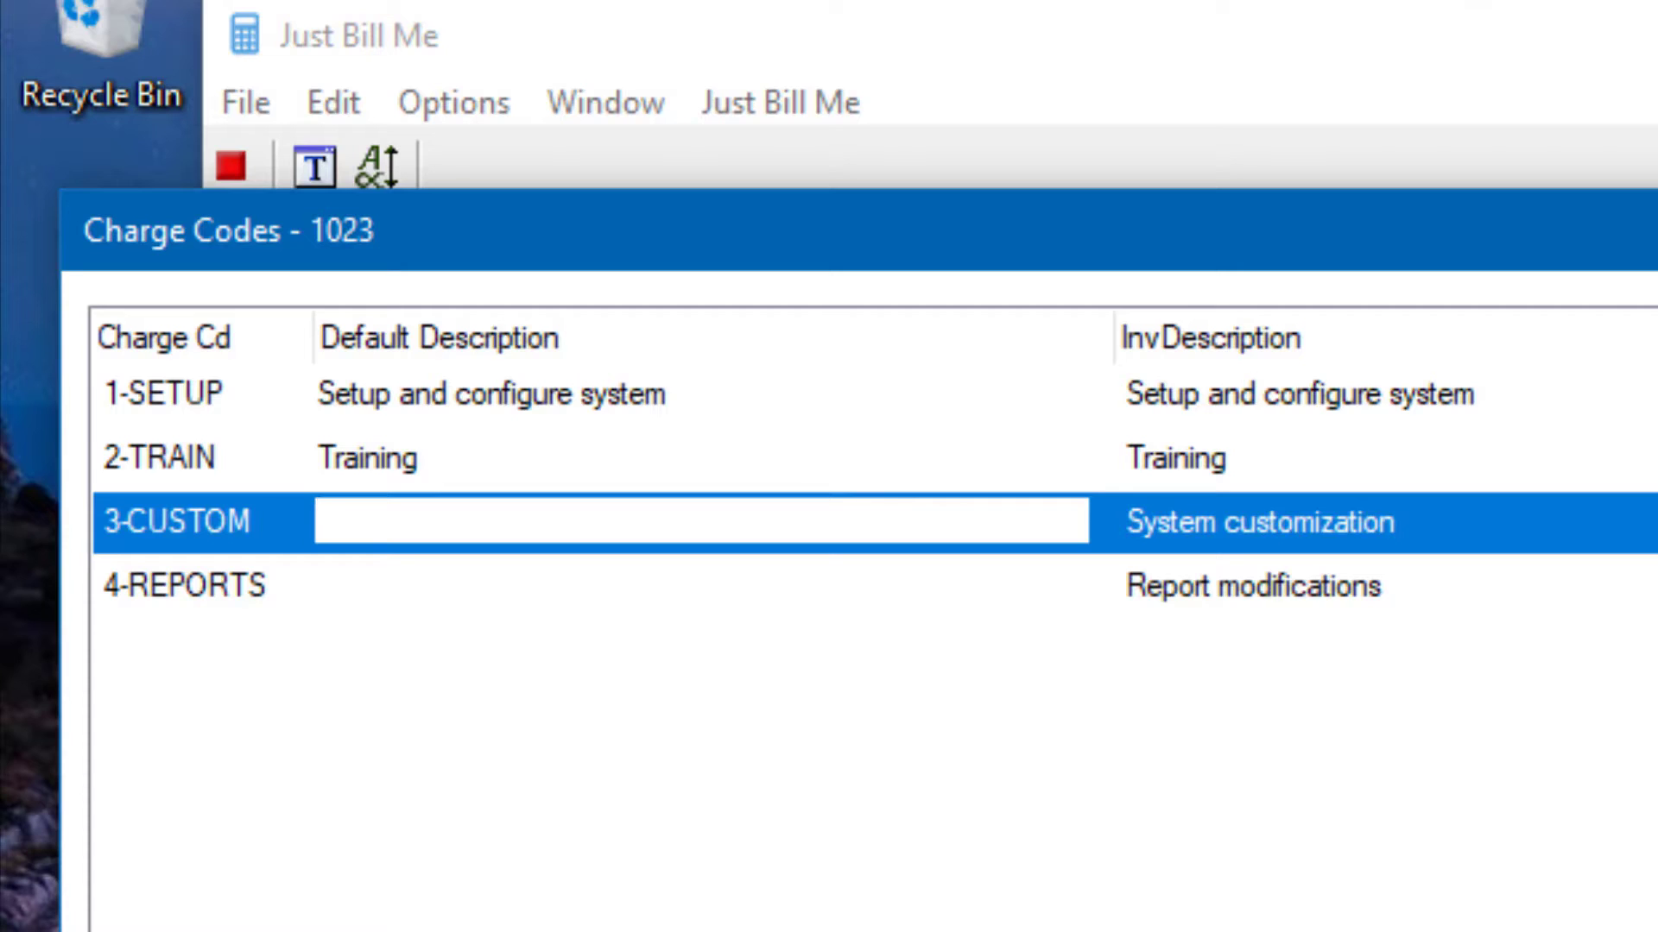
{"action": "left_click", "coordinate": [509, 580]}
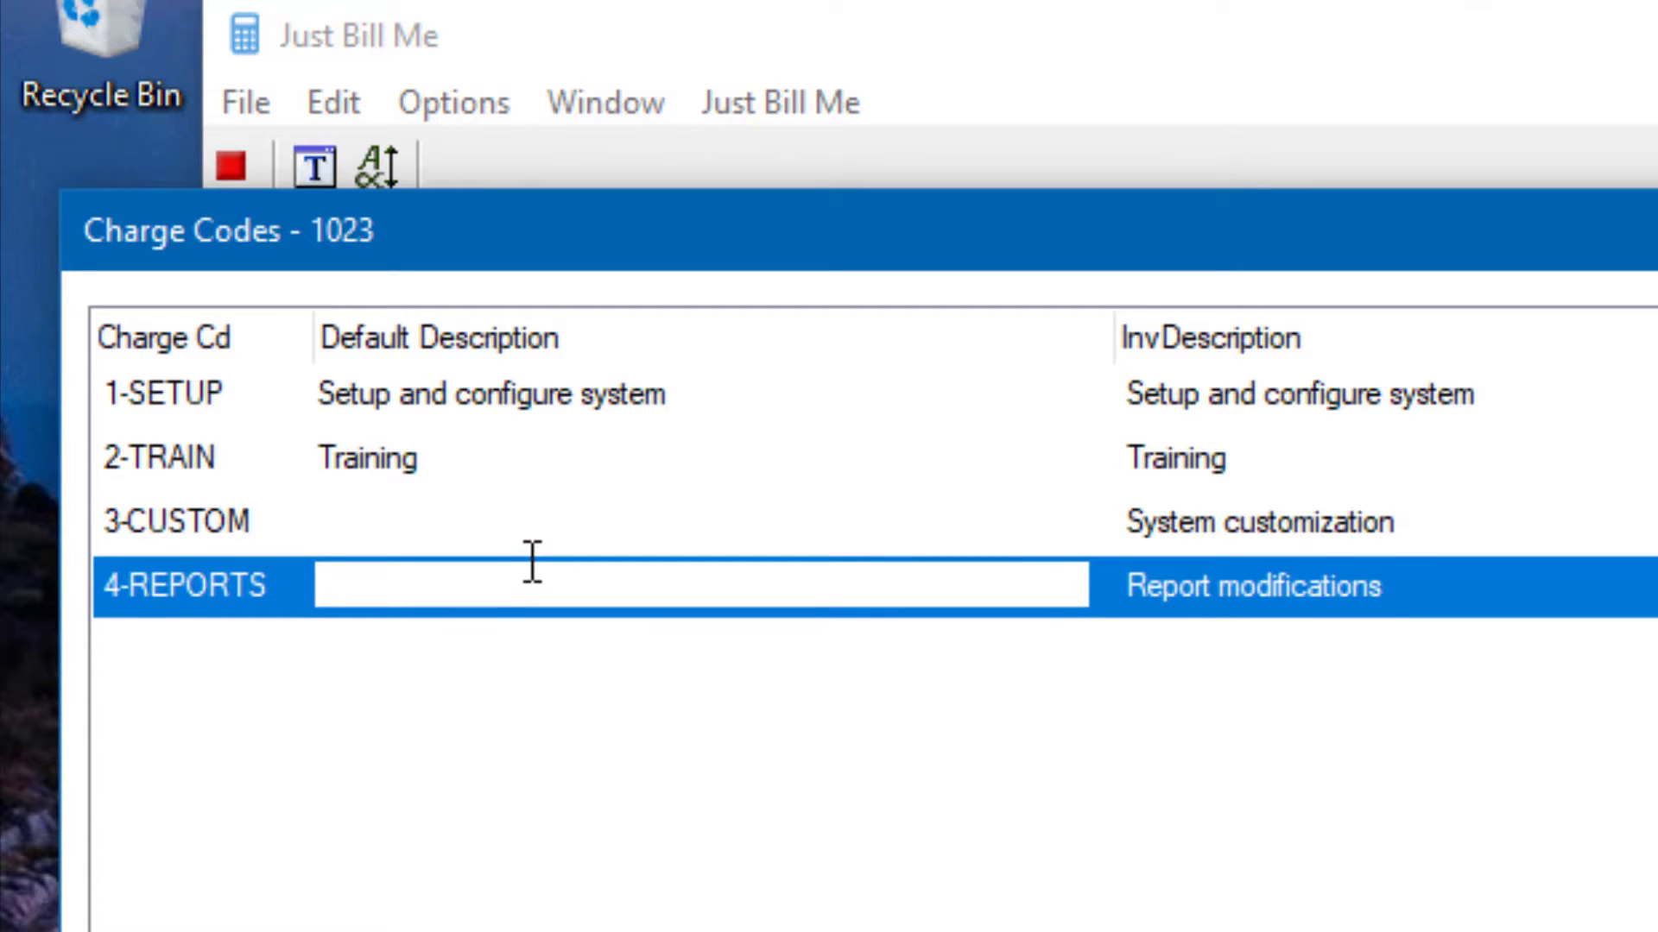
{"action": "left_click", "coordinate": [911, 460]}
{"action": "left_click", "coordinate": [826, 396]}
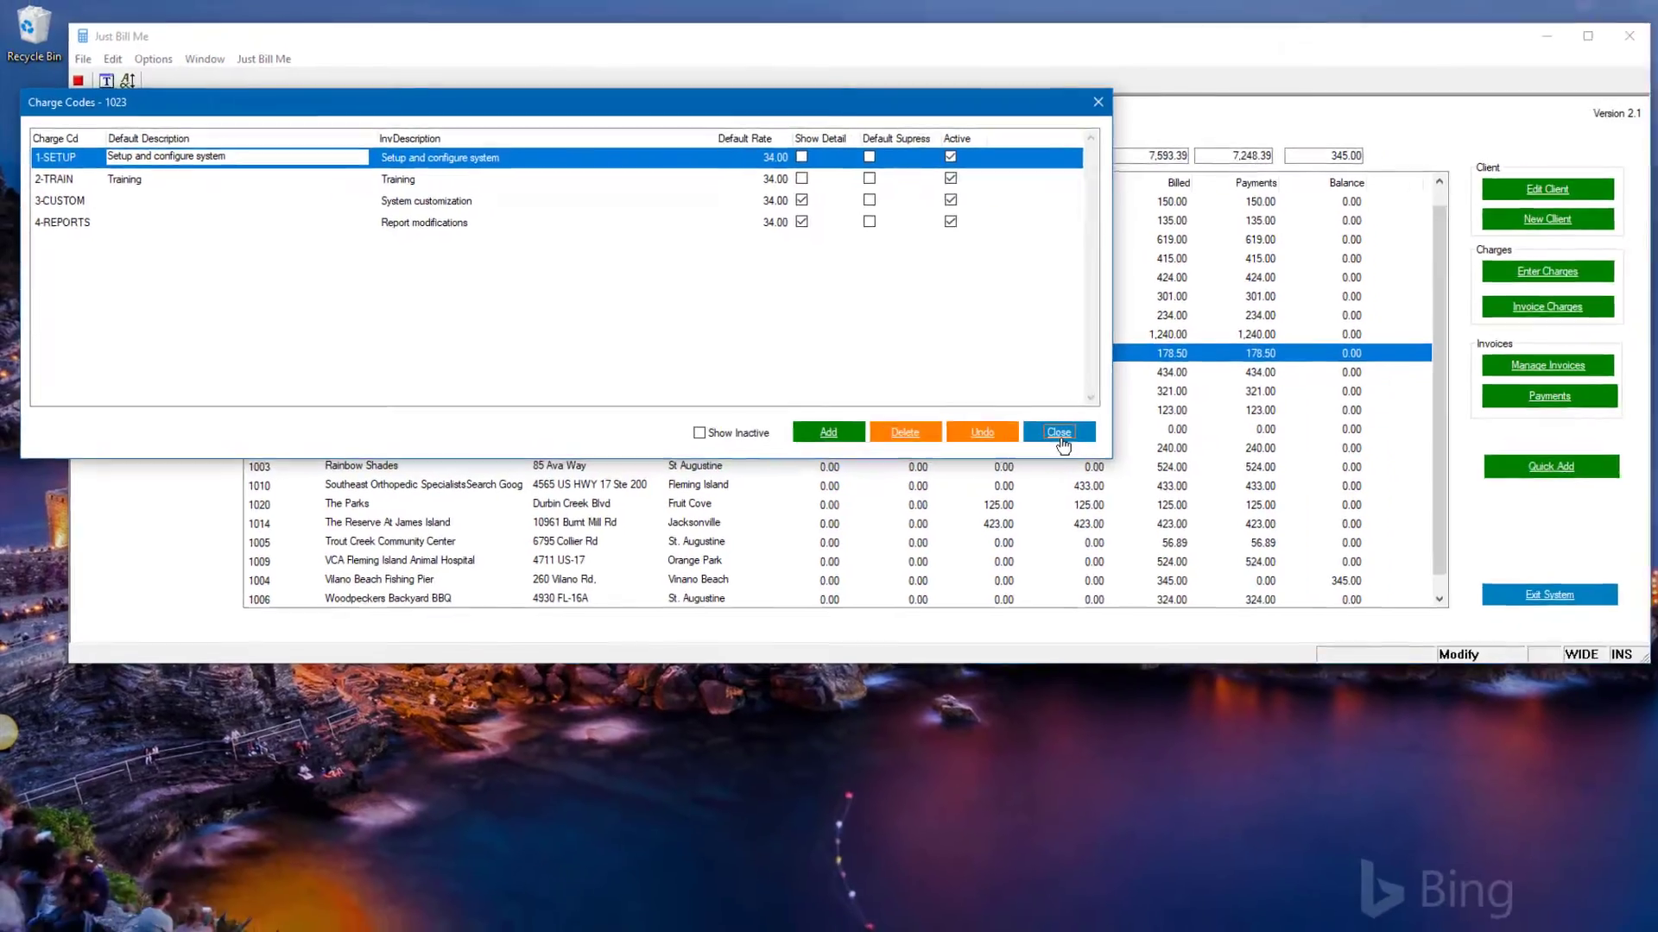
Step: Start a charge entry for the new client and set its date to 01/03/2020
{"action": "left_click", "coordinate": [1345, 535]}
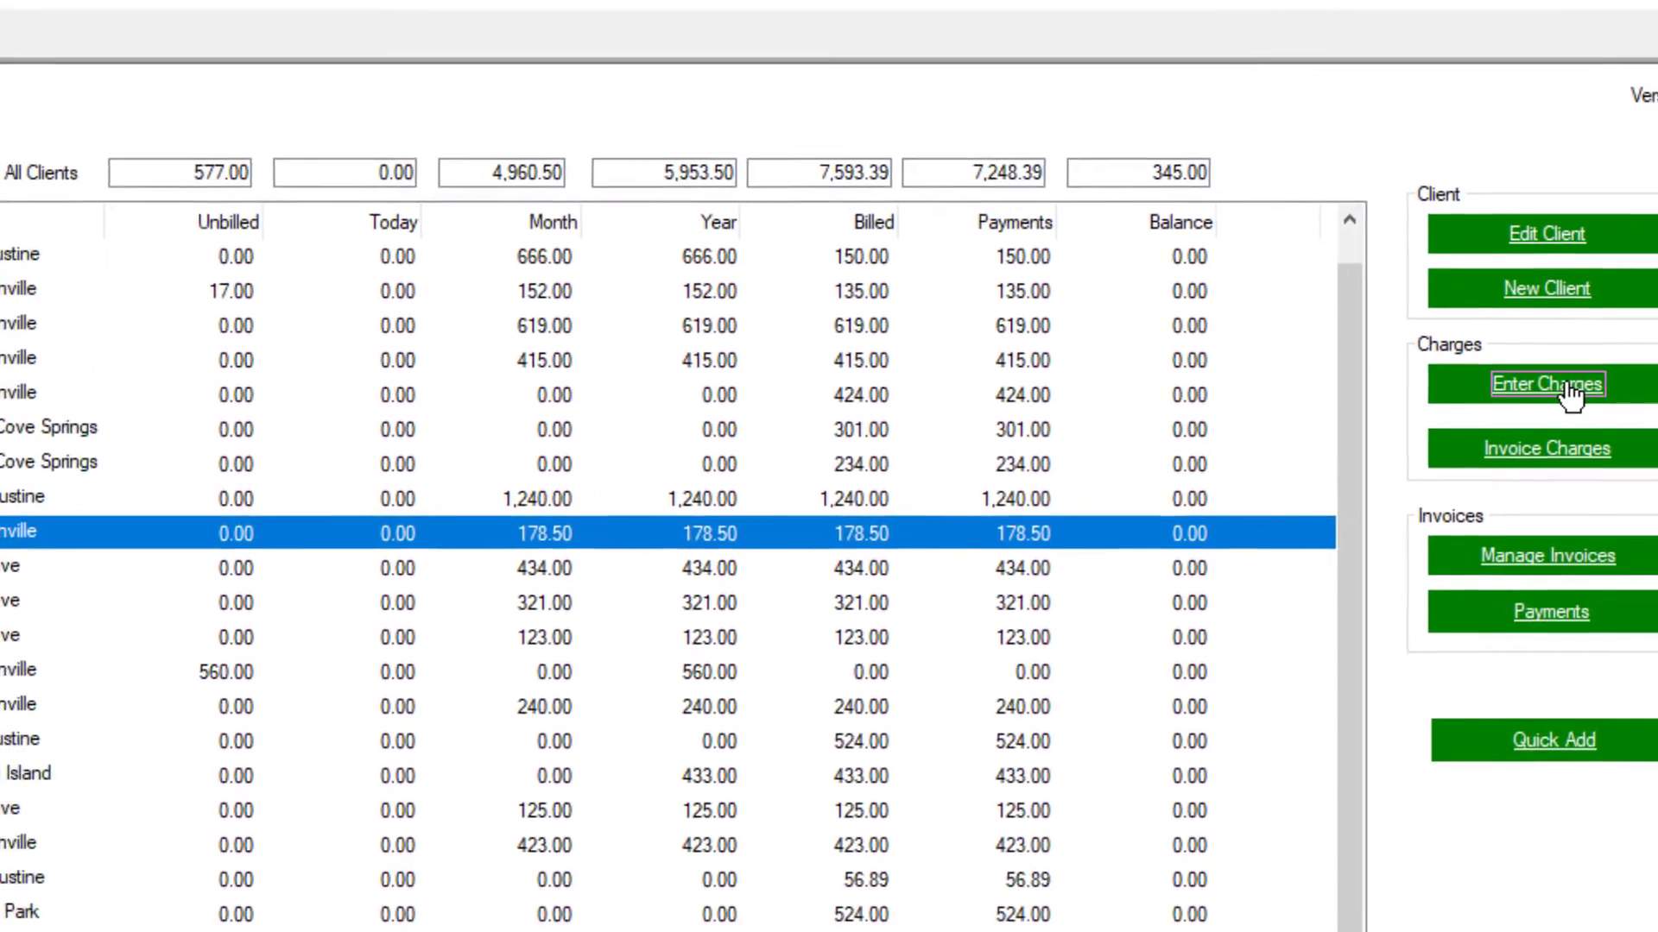
{"action": "left_click", "coordinate": [1325, 477]}
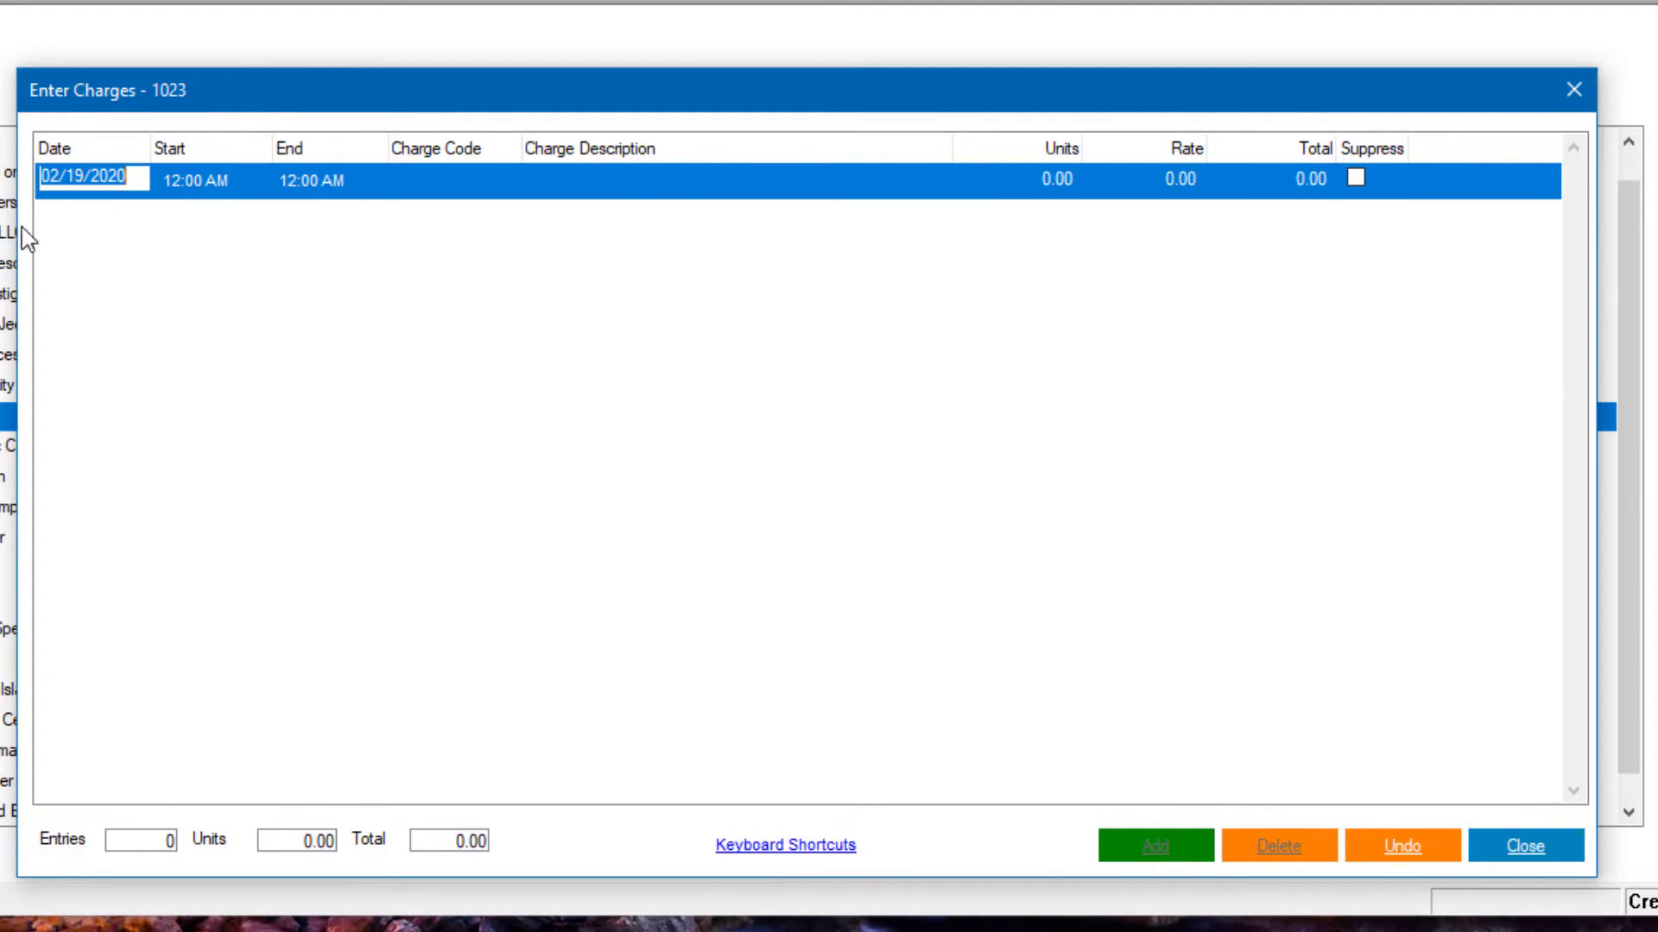
{"action": "double_click", "coordinate": [98, 178]}
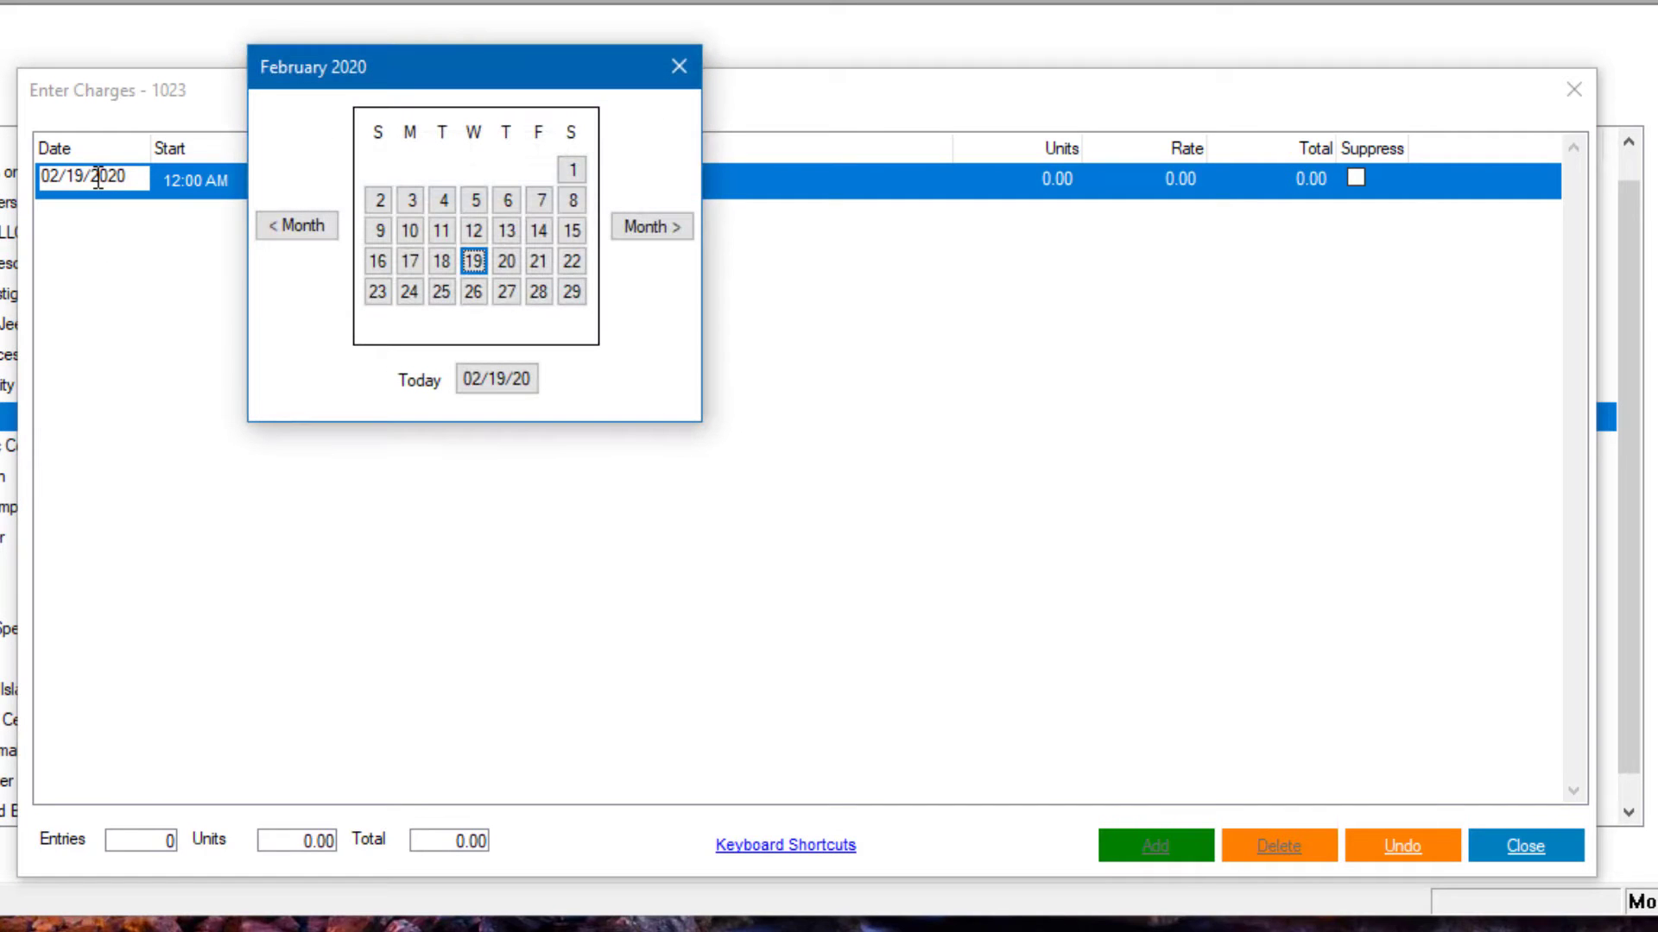
{"action": "left_click", "coordinate": [302, 235]}
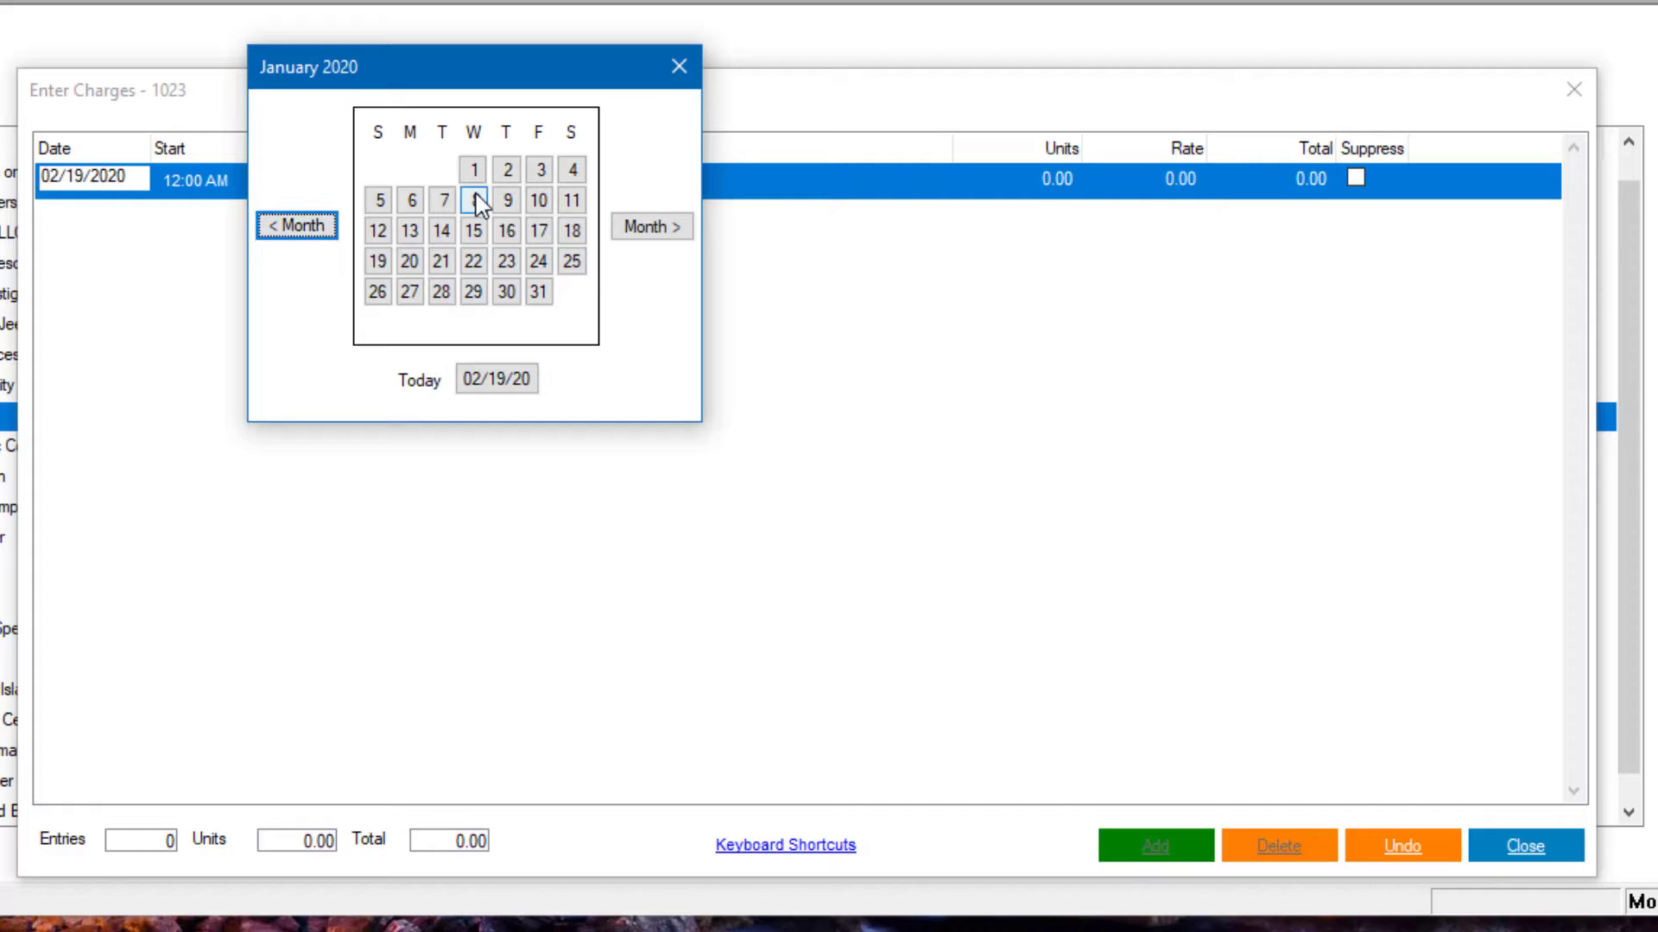
{"action": "left_click", "coordinate": [539, 170]}
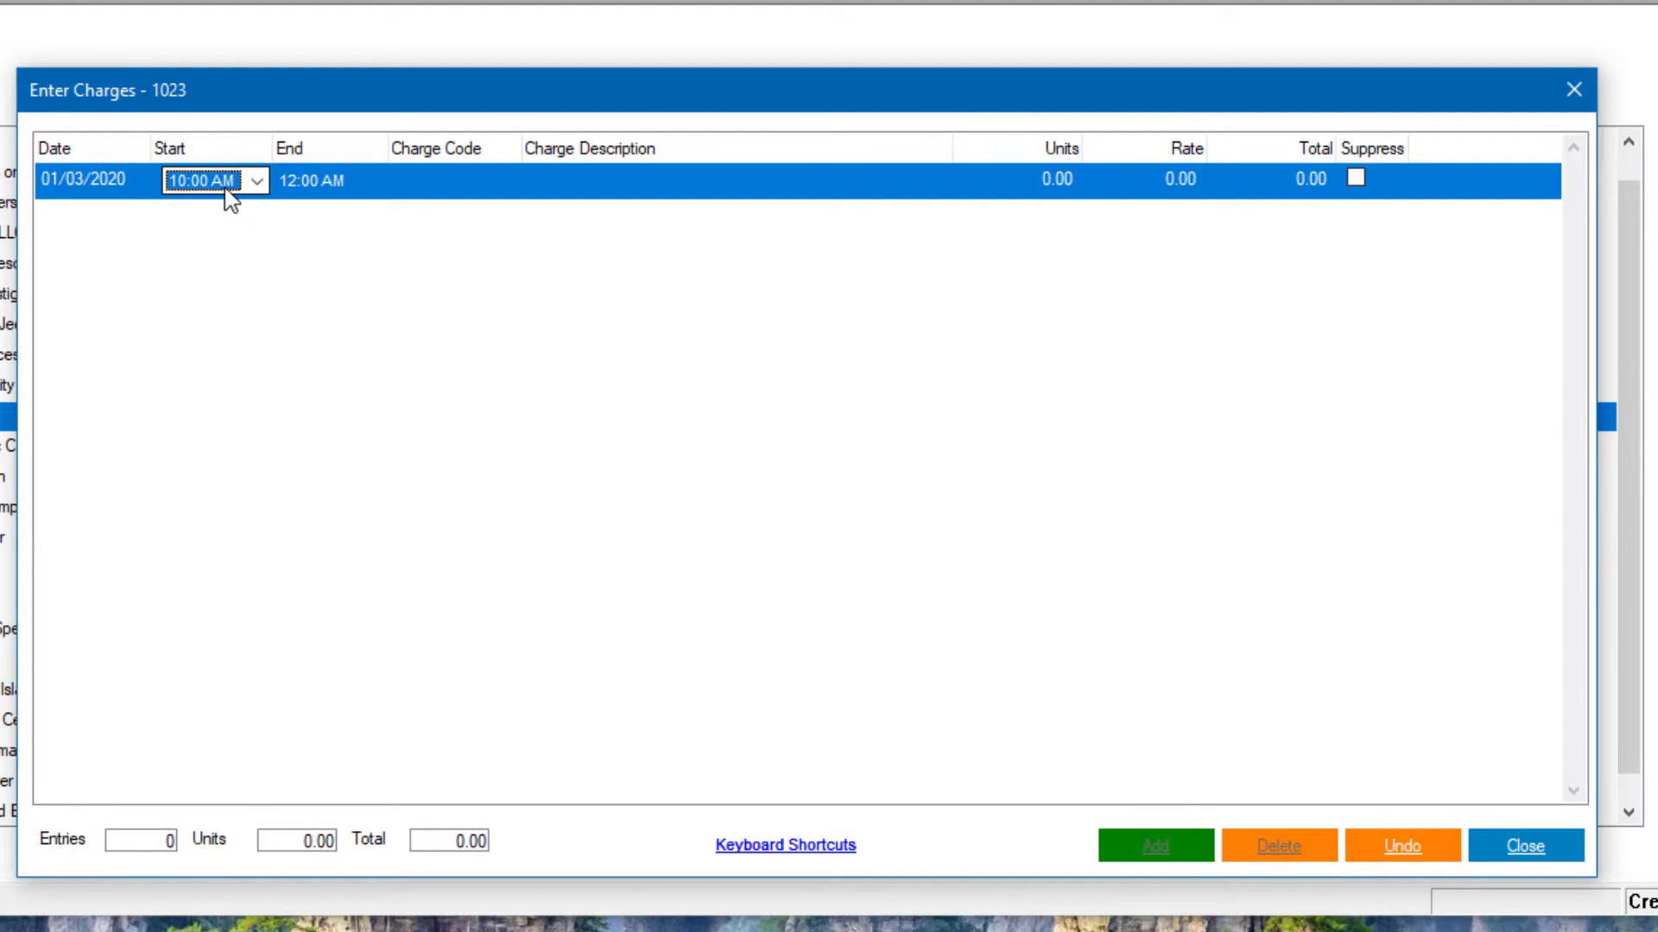
Step: Set the first charge's start time to 10:00 AM and its end time to 11:00 AM
{"action": "key", "text": "Tab"}
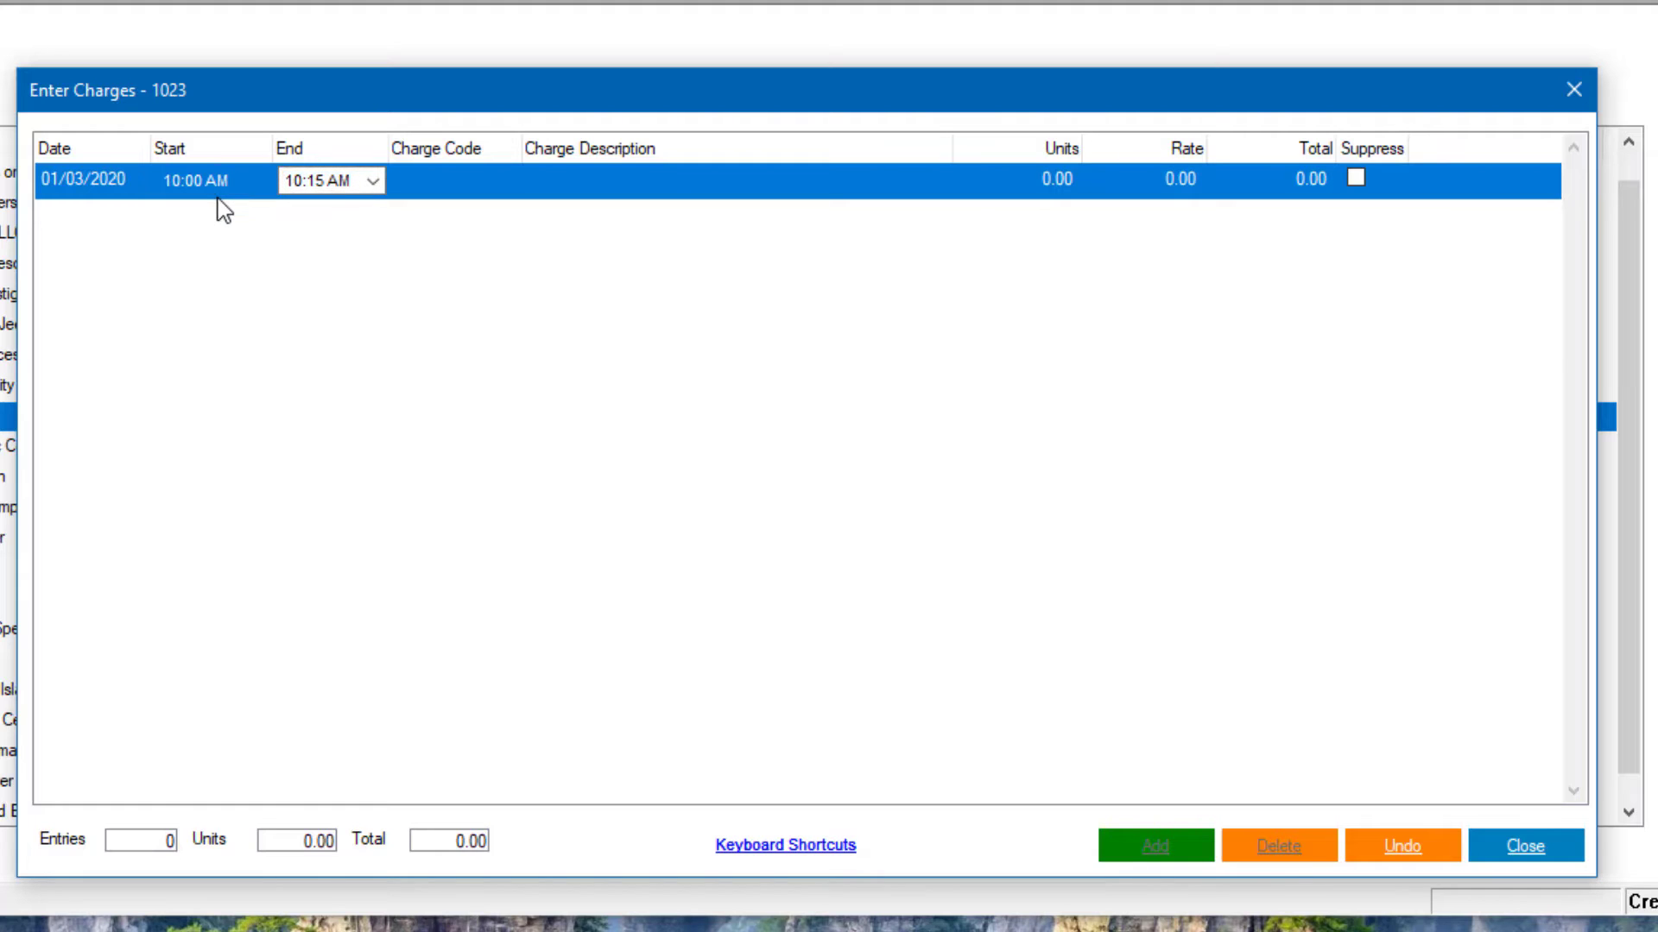
{"action": "left_click", "coordinate": [319, 187]}
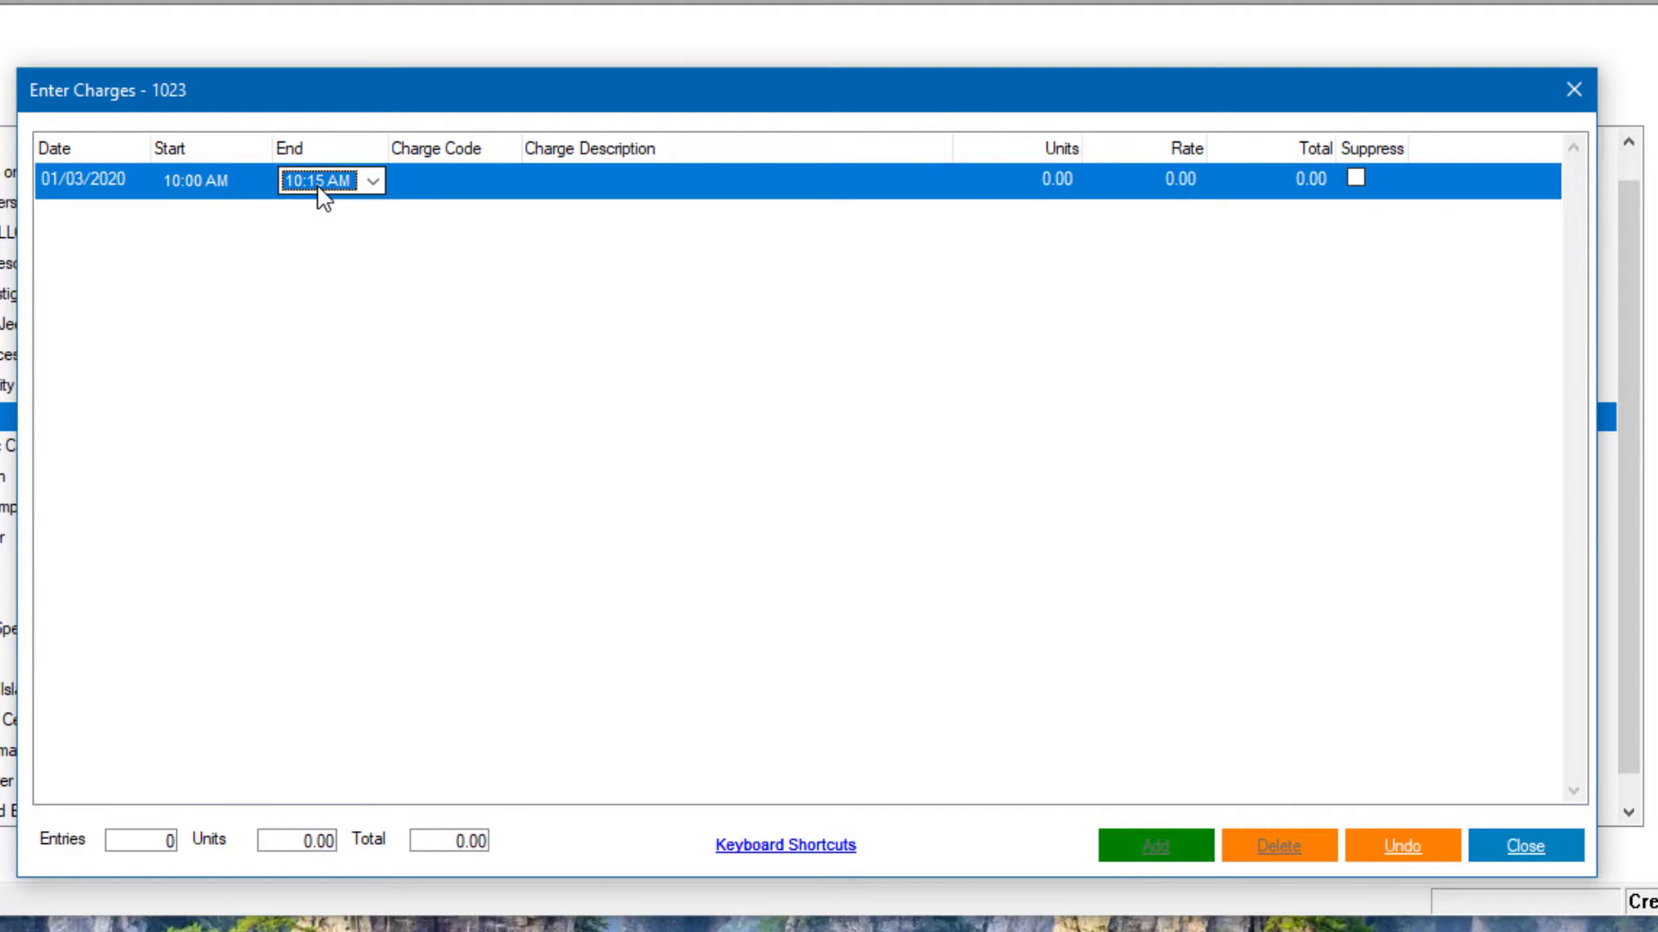
{"action": "left_click", "coordinate": [377, 190]}
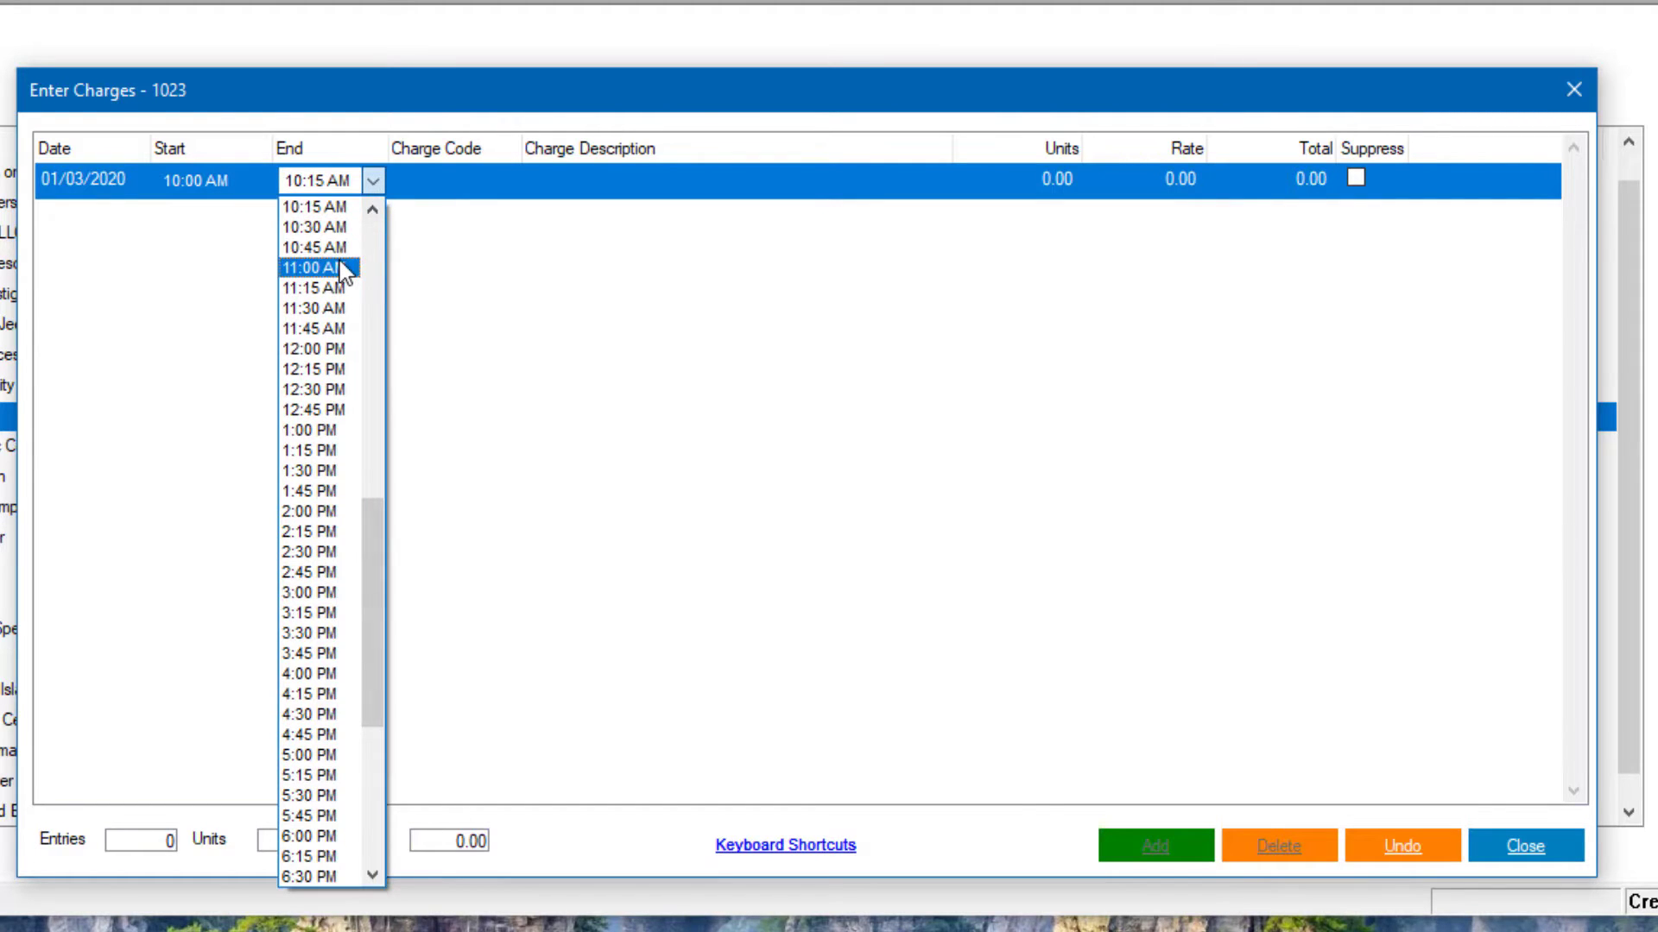
{"action": "left_click", "coordinate": [344, 269]}
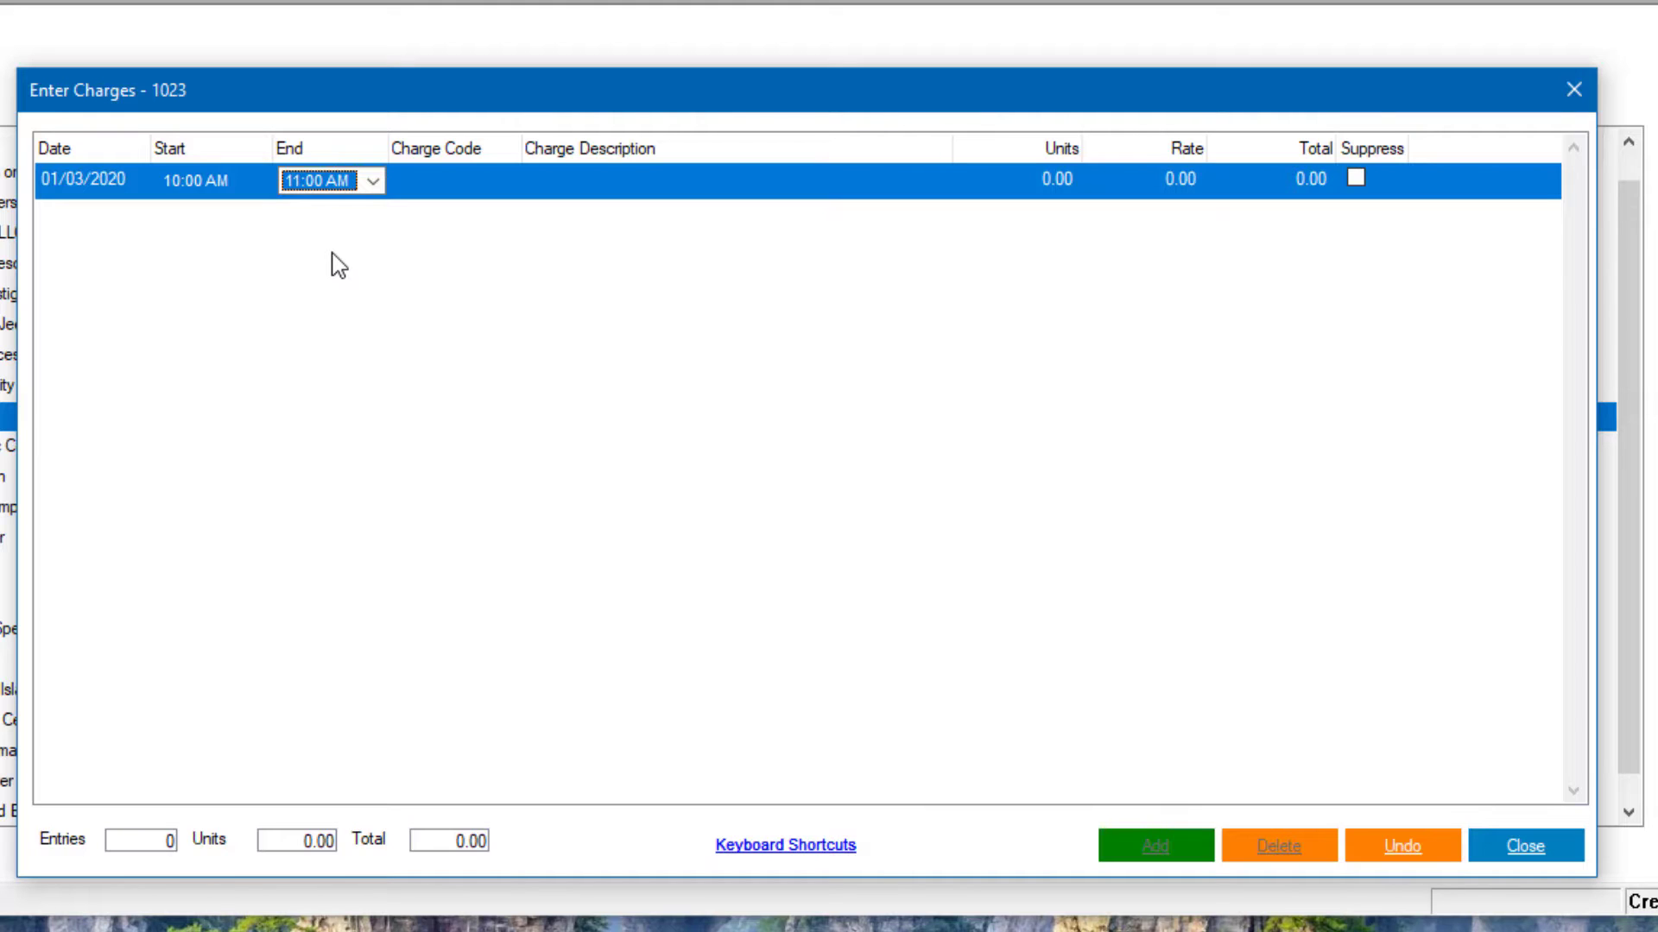
{"action": "key", "text": "Tab"}
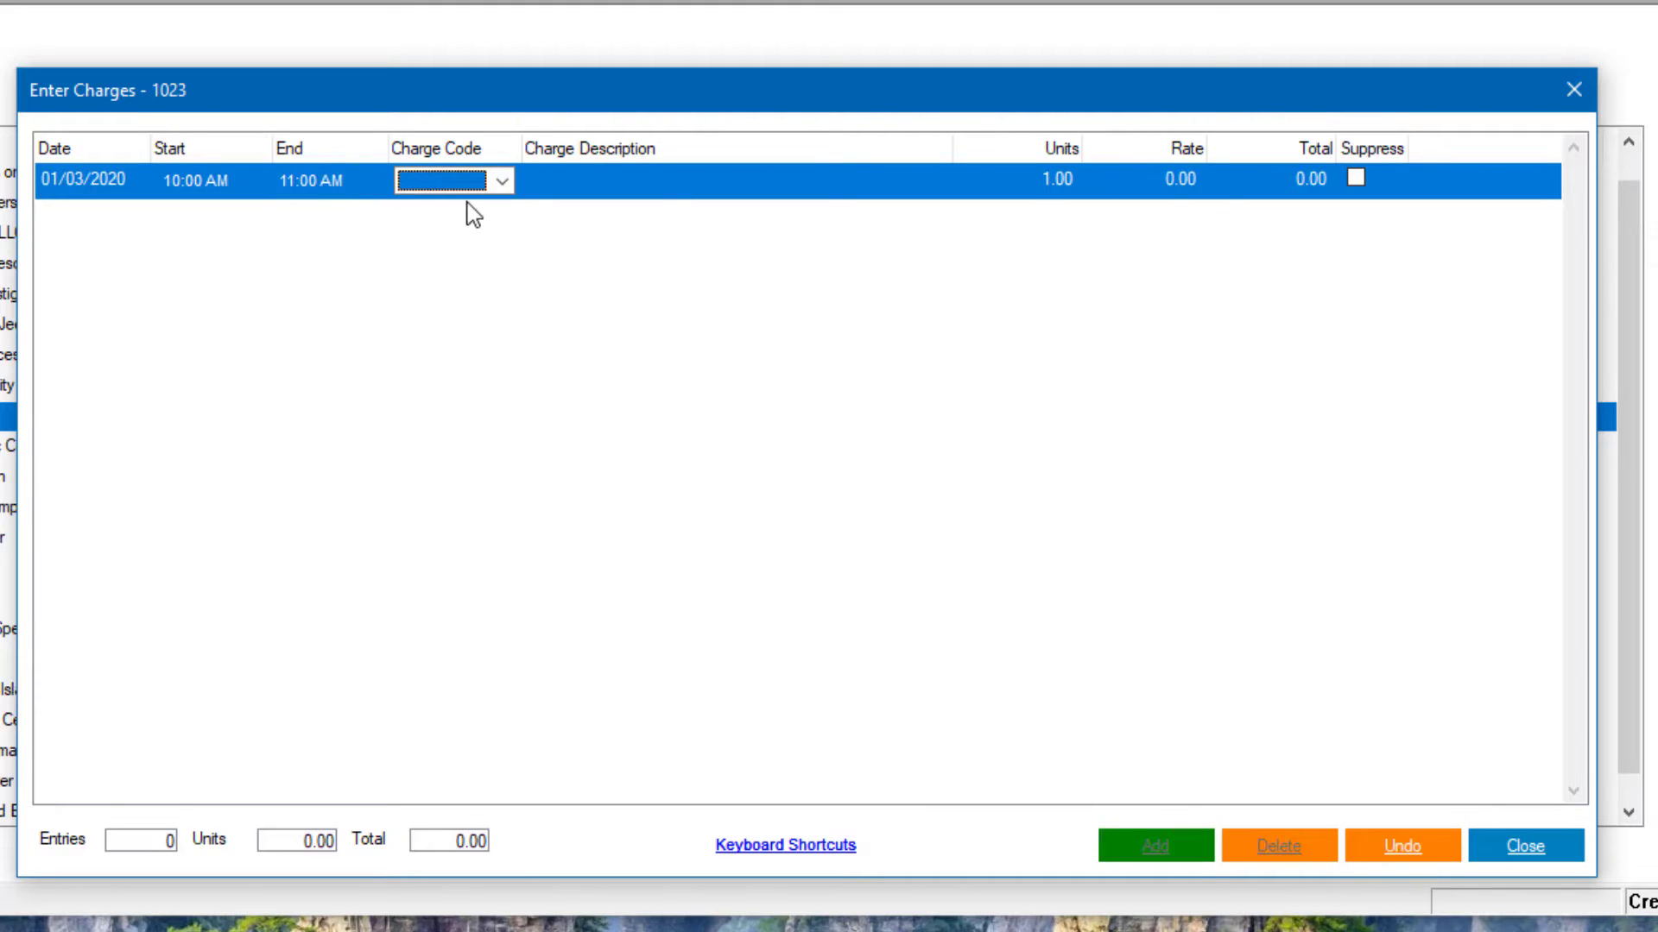
Step: Assign charge code 1-SETUP to the first charge, accept its default description, units and rate, and add a new entry line
{"action": "left_click", "coordinate": [502, 183]}
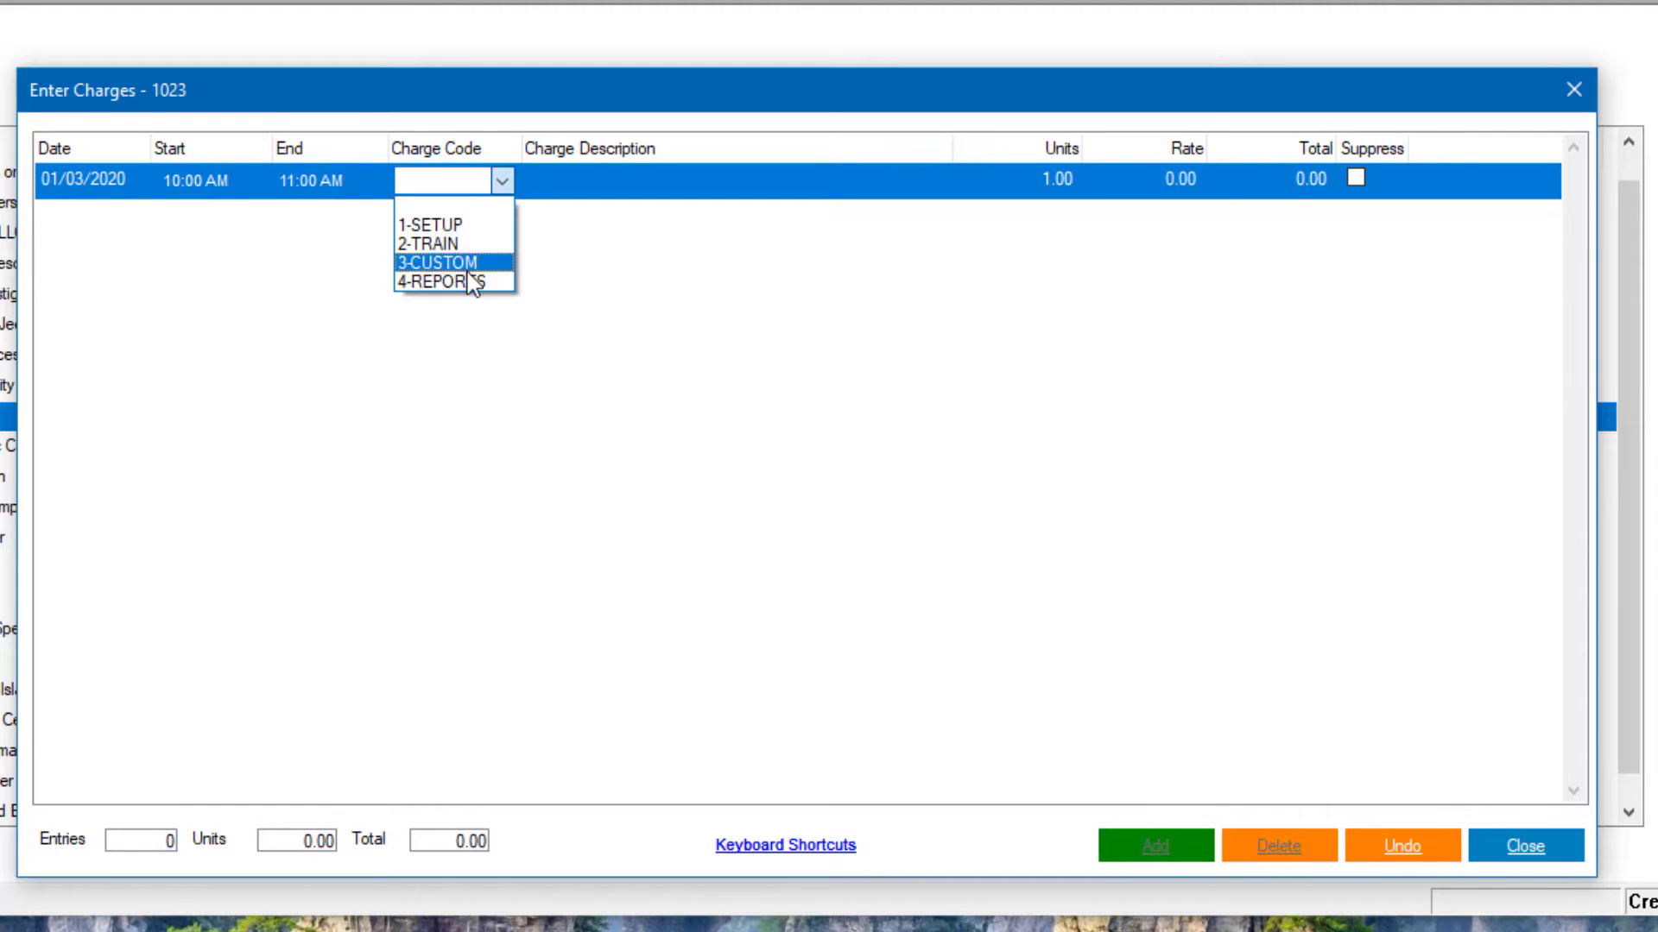
{"action": "left_click", "coordinate": [468, 230]}
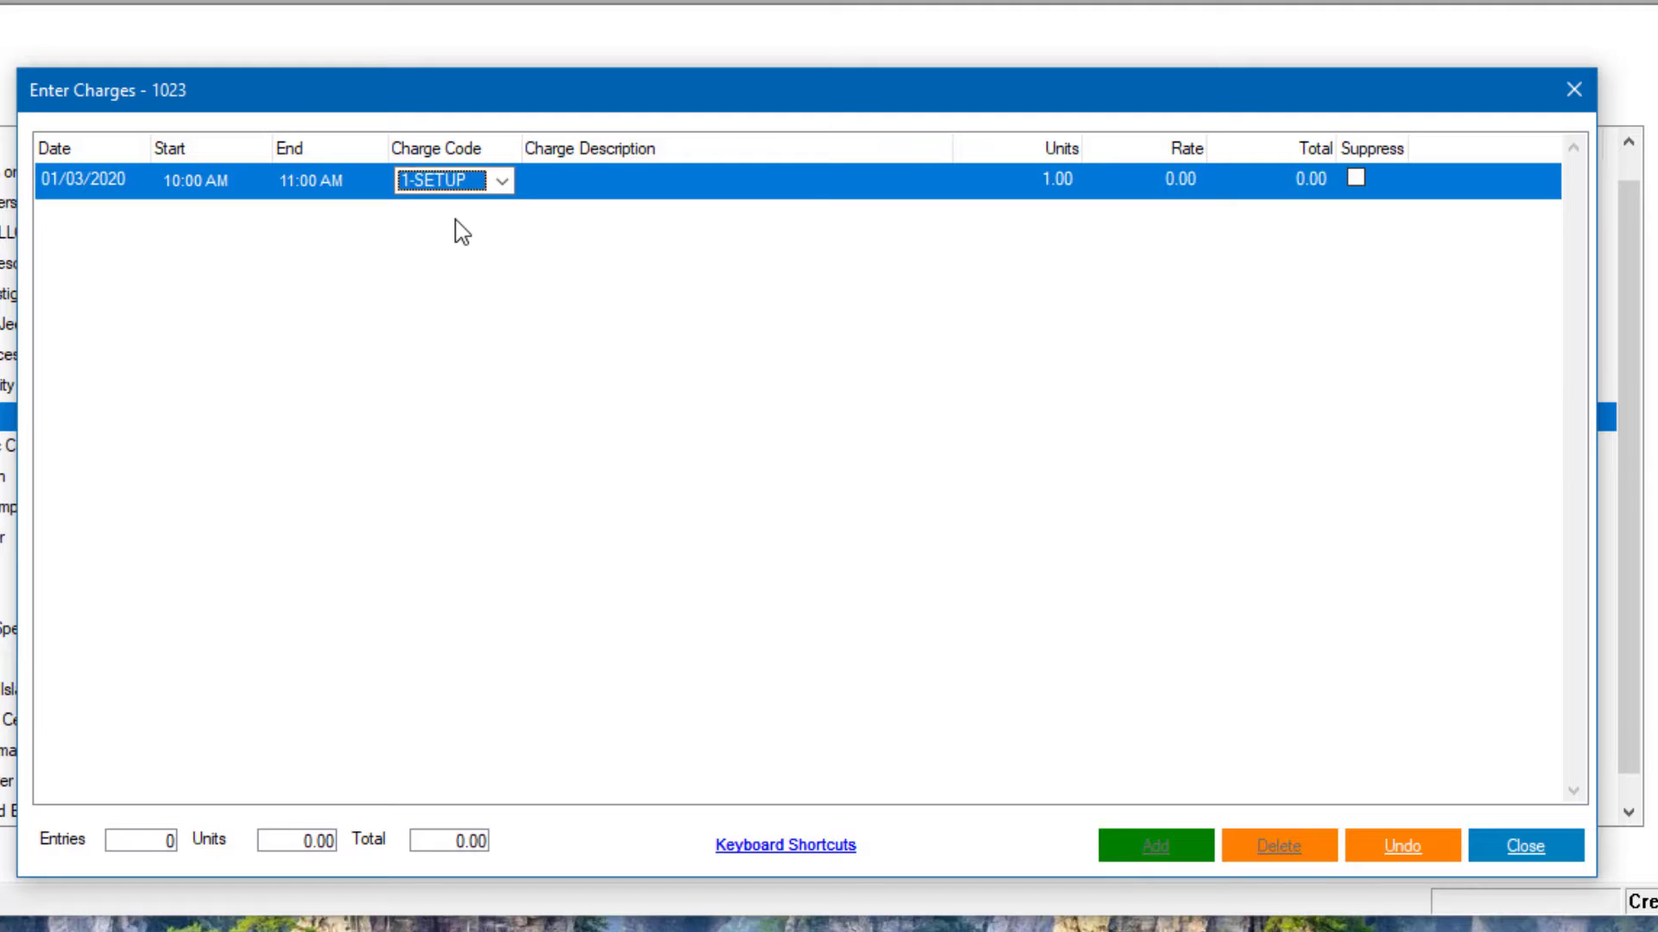
{"action": "key", "text": "Tab"}
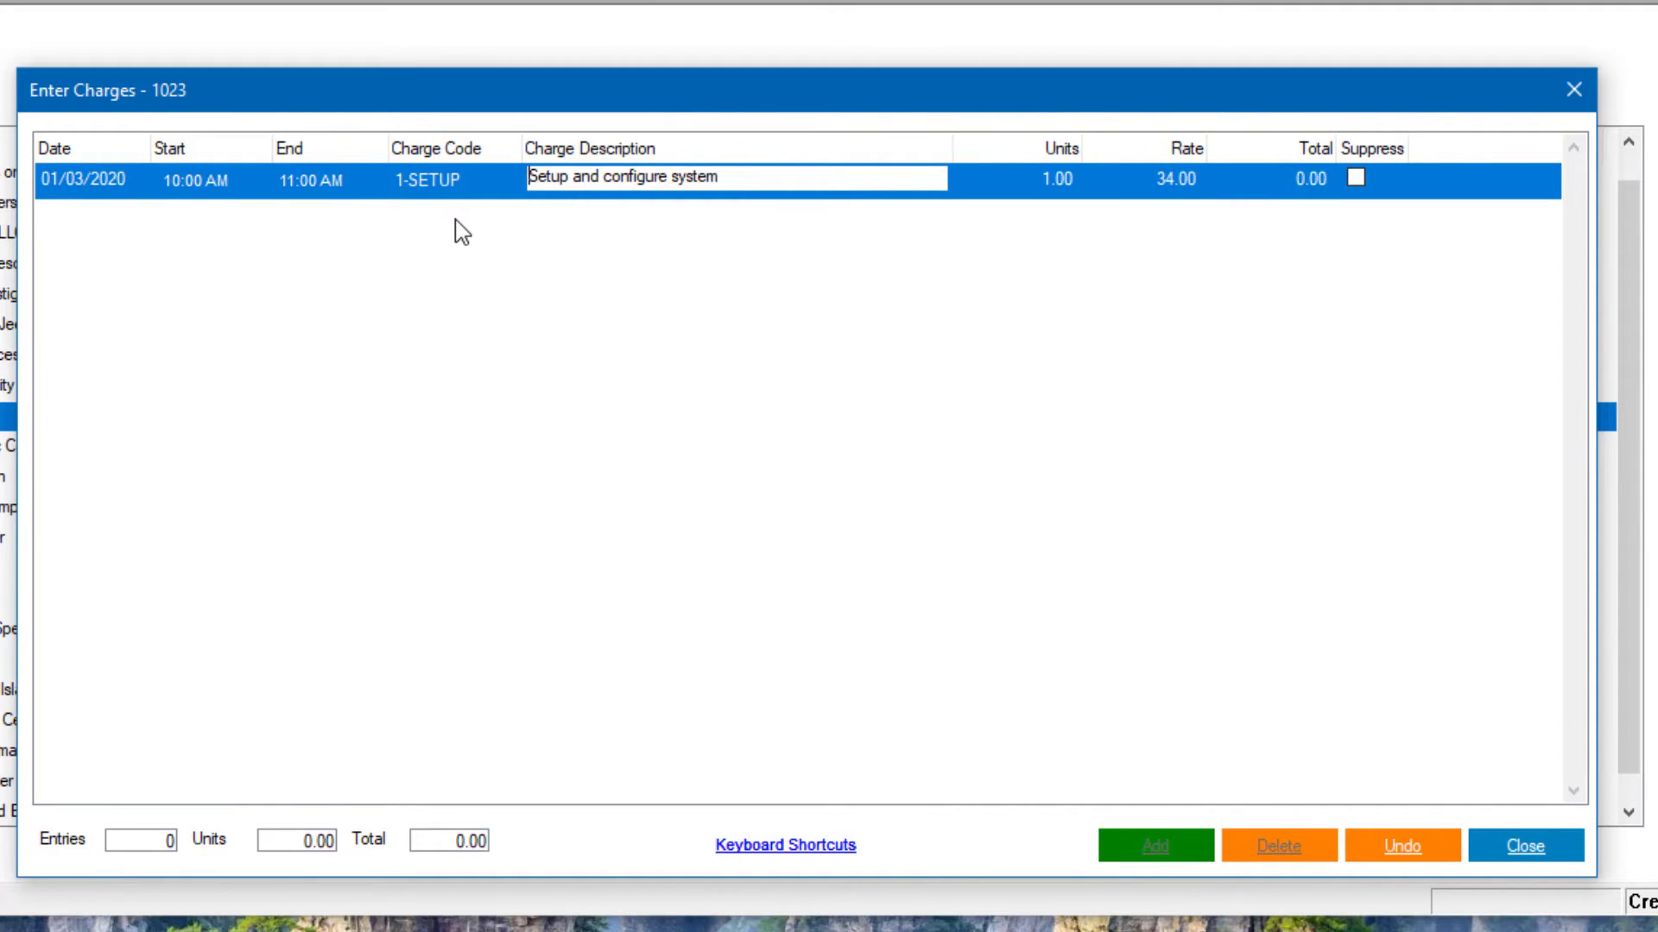
{"action": "key", "text": "Tab"}
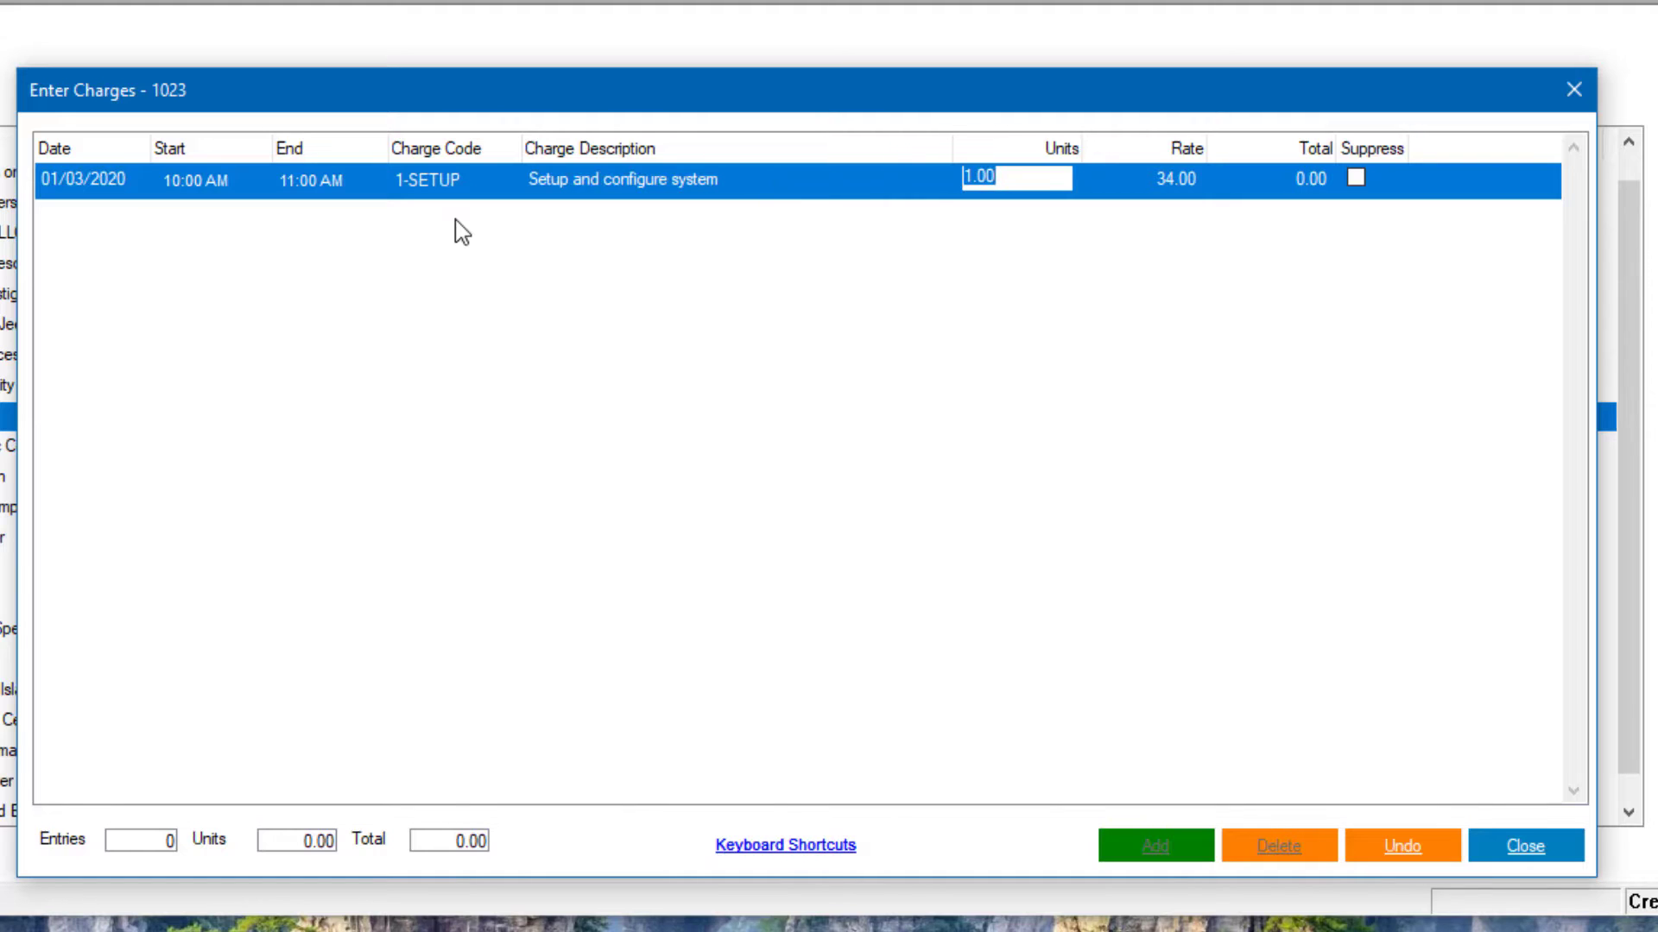
{"action": "key", "text": "Tab"}
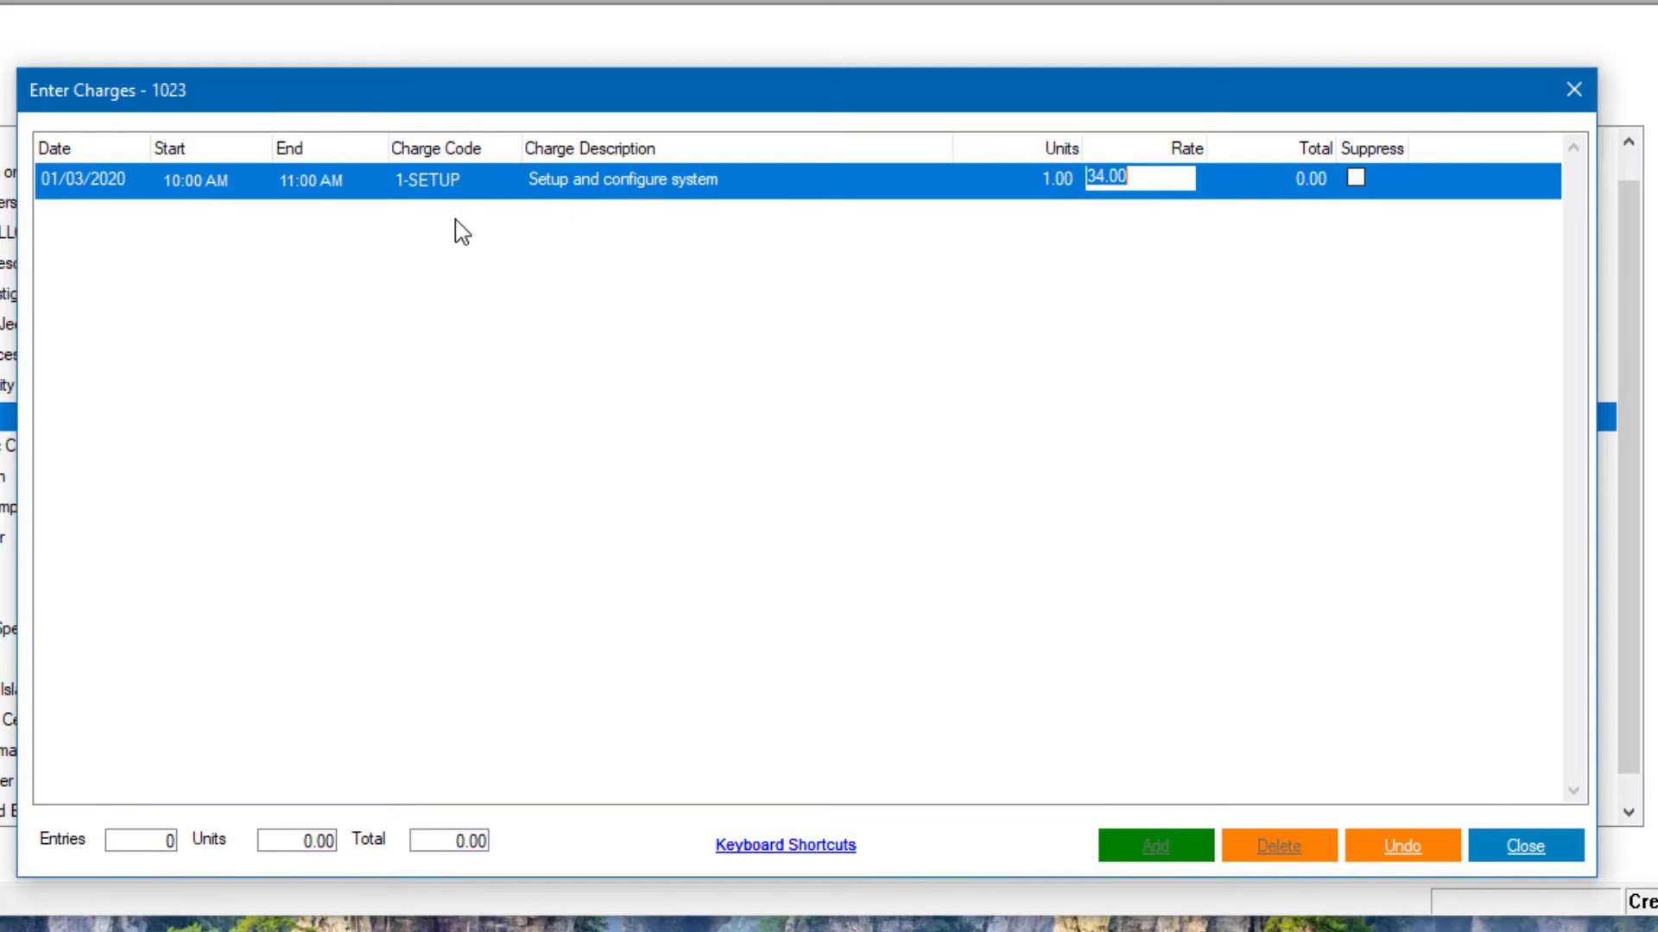
{"action": "key", "text": "Return"}
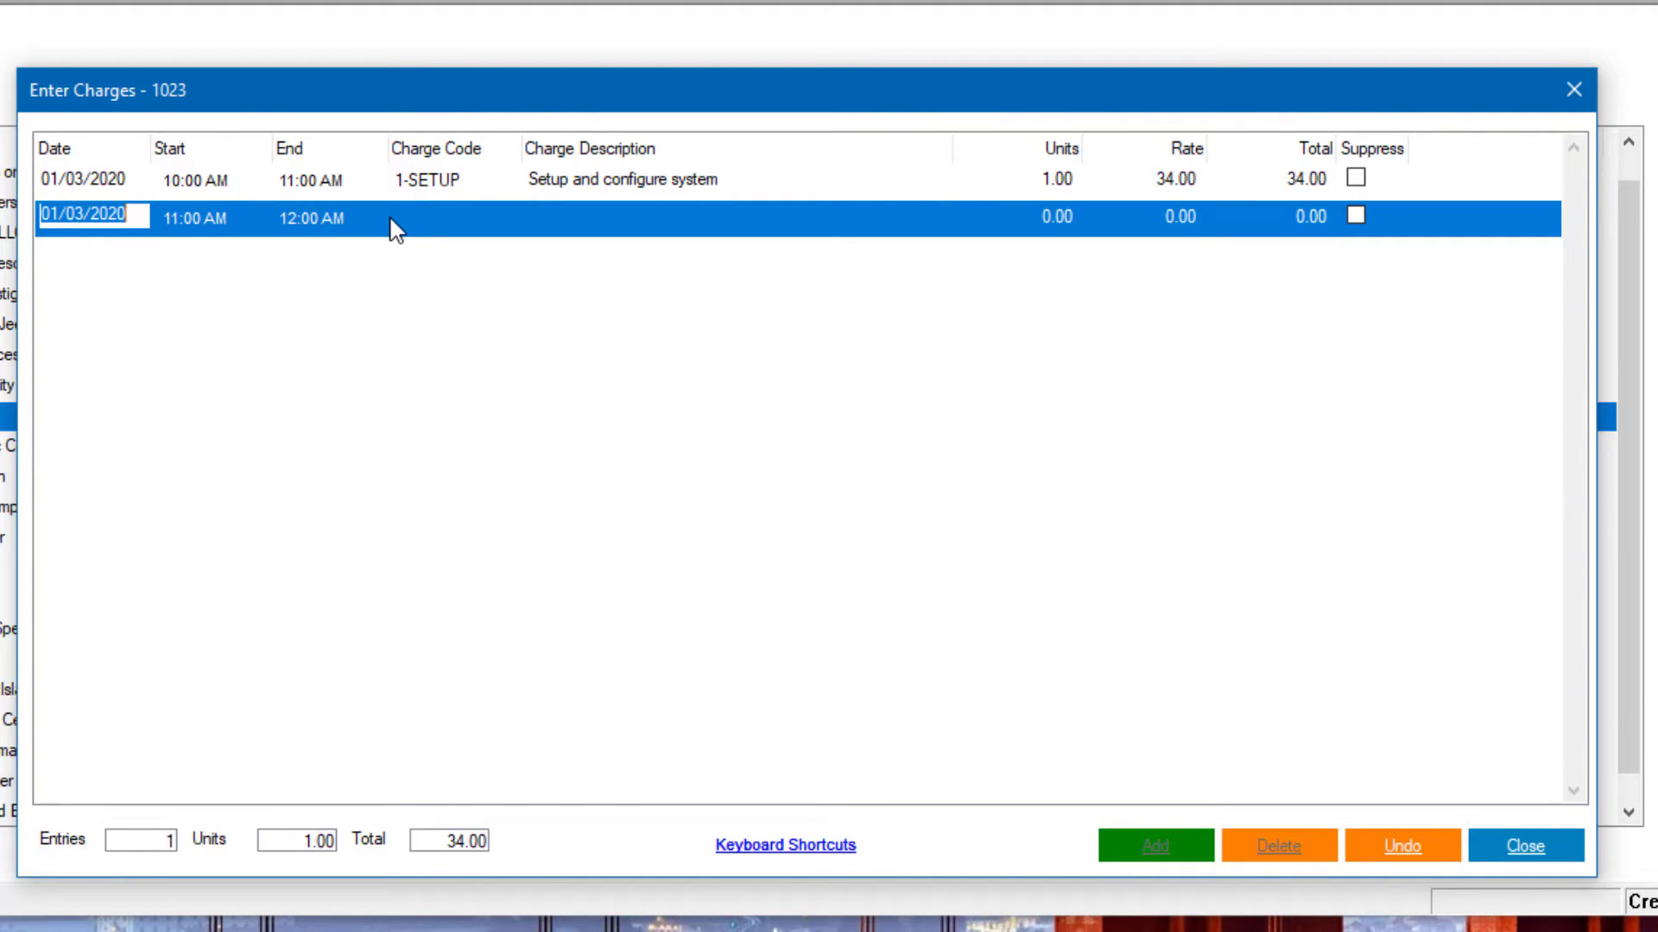
Step: View the charge entry keyboard shortcuts and advance the second charge's date by one day to 01/04/2020
{"action": "left_click", "coordinate": [767, 850]}
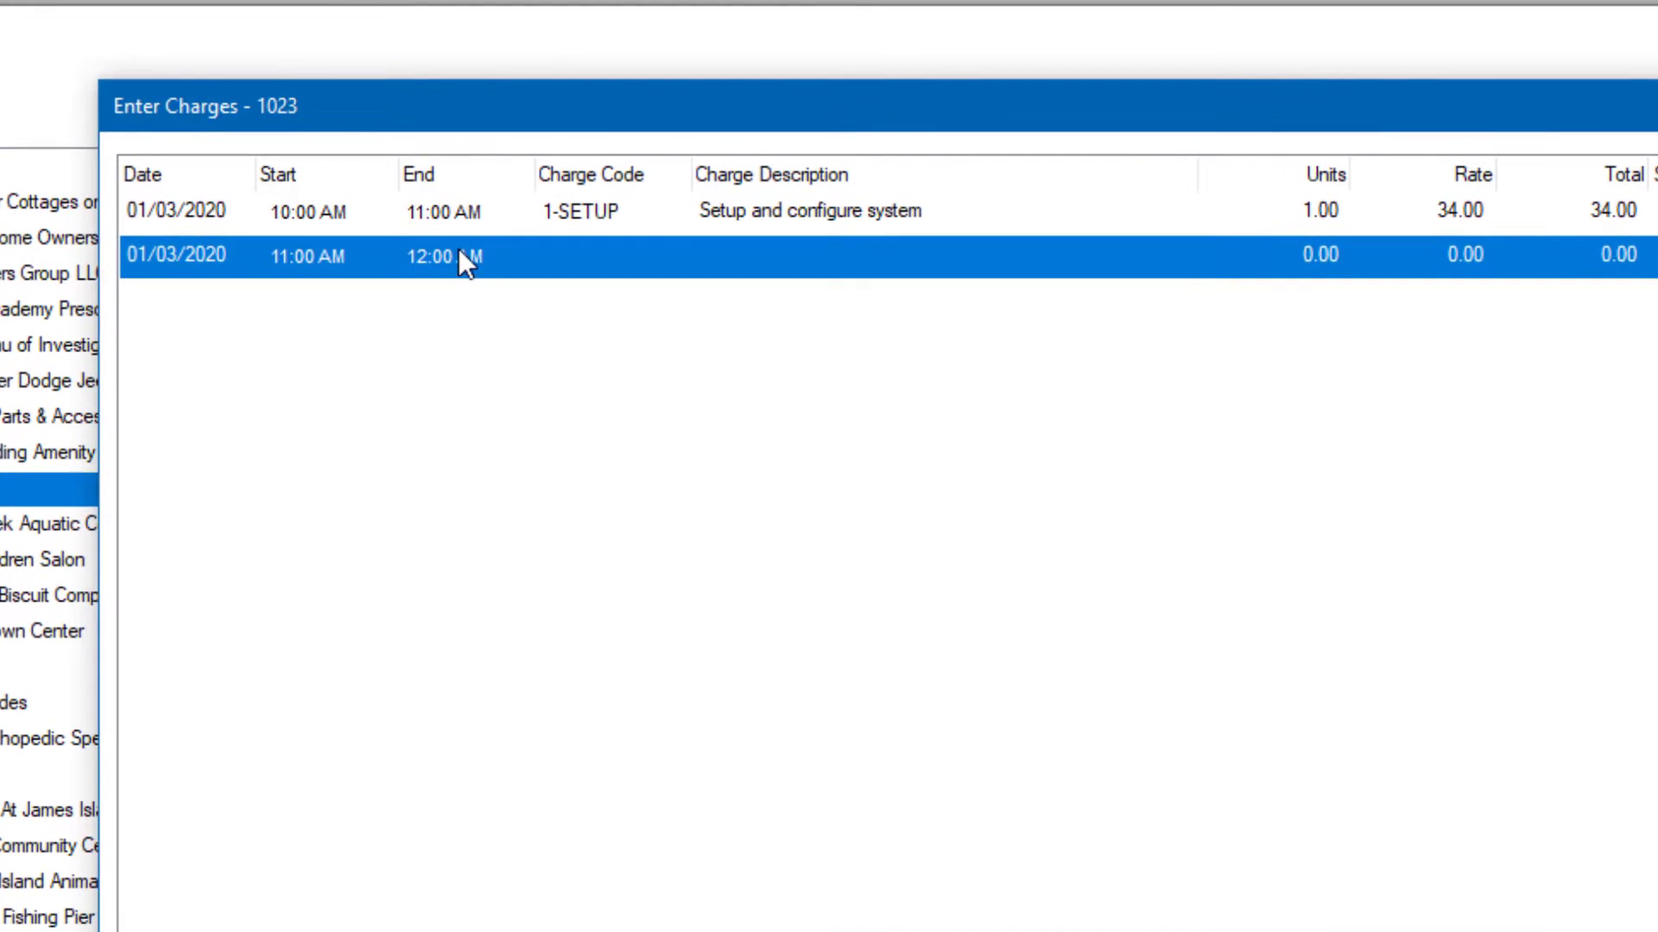
{"action": "left_click", "coordinate": [188, 261]}
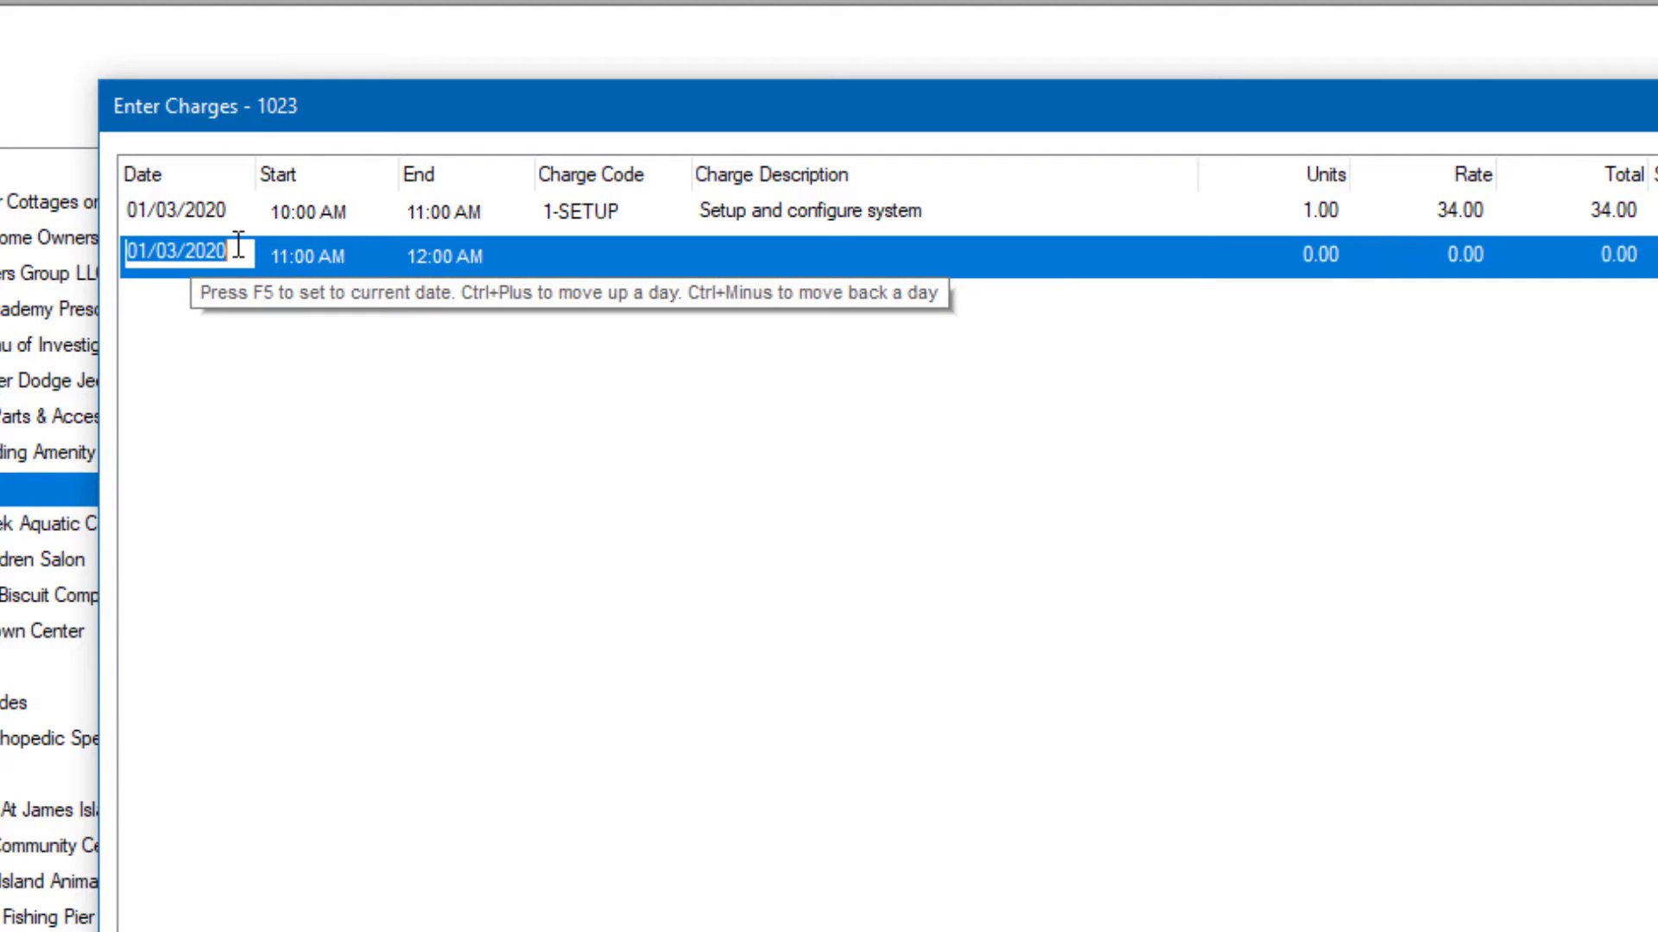
{"action": "key", "text": "ctrl+plus"}
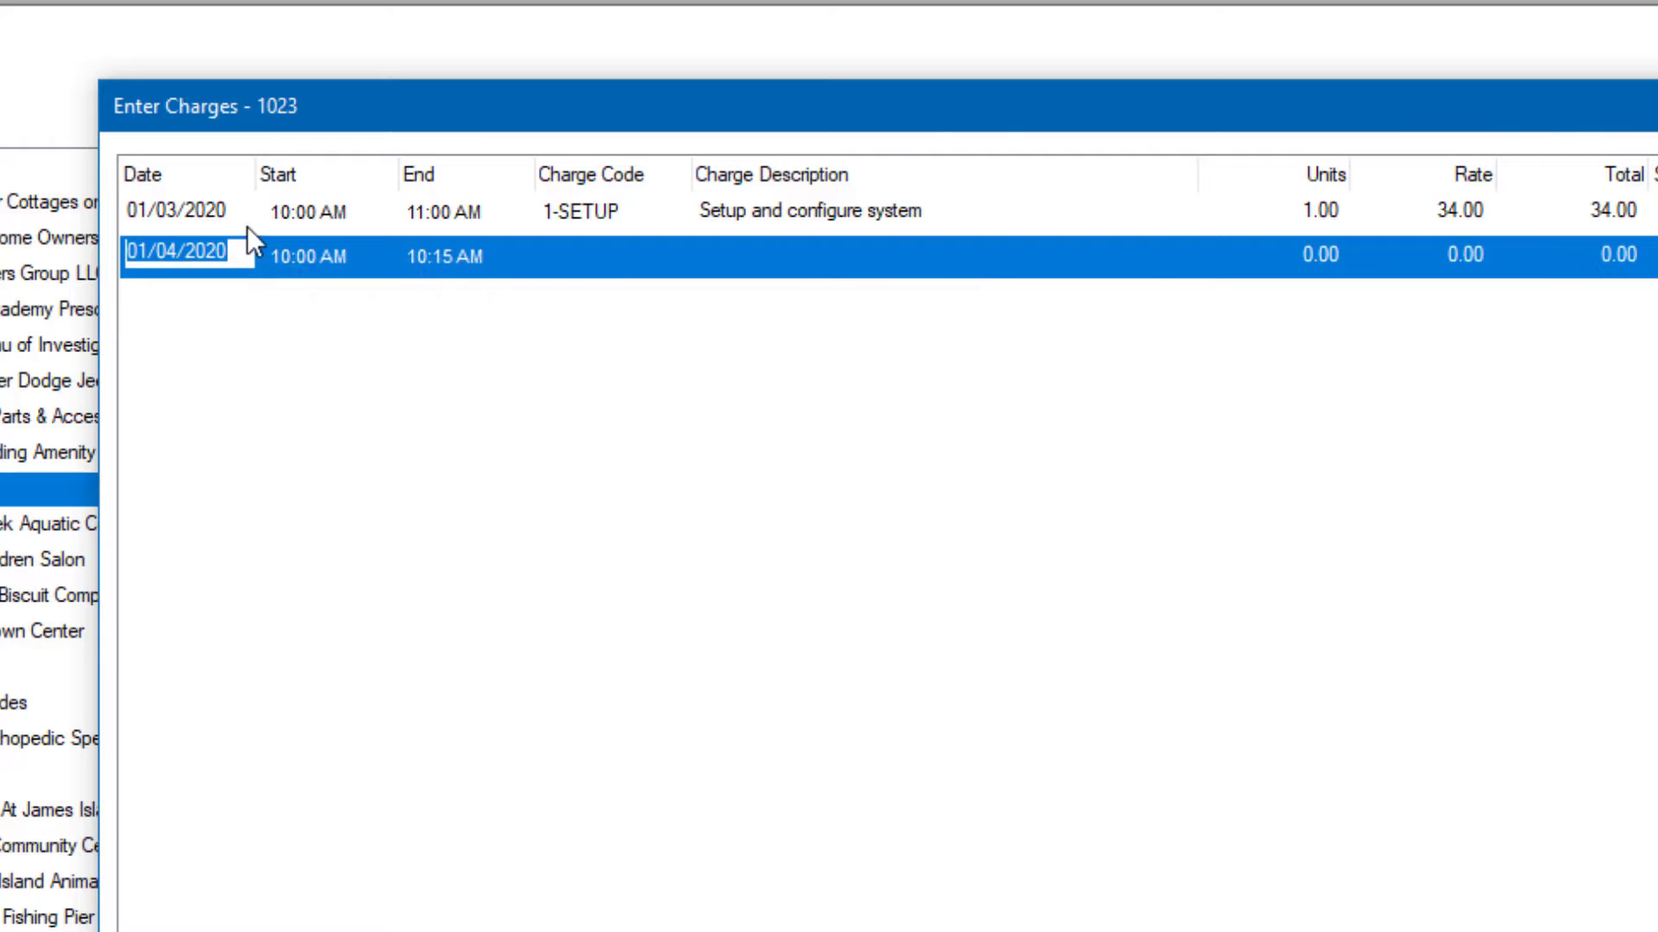
Step: Keep the second charge's 10:00 AM start time and set its end time to 10:30 AM
{"action": "left_click", "coordinate": [292, 259]}
{"action": "left_click", "coordinate": [443, 251]}
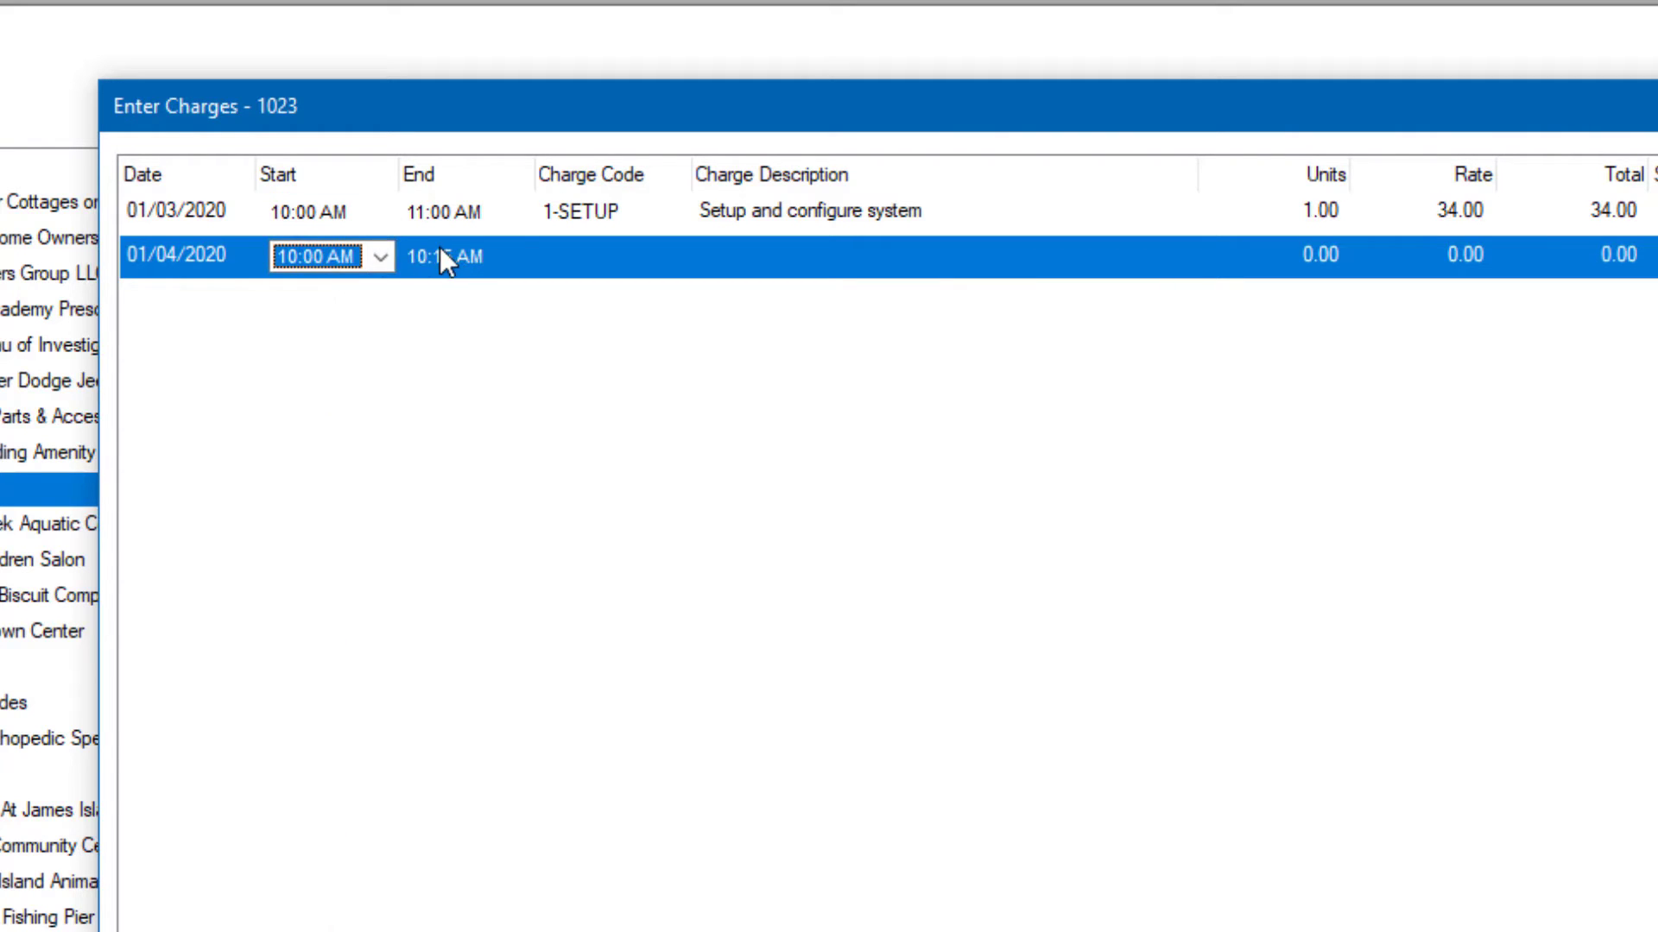
{"action": "left_click", "coordinate": [444, 250]}
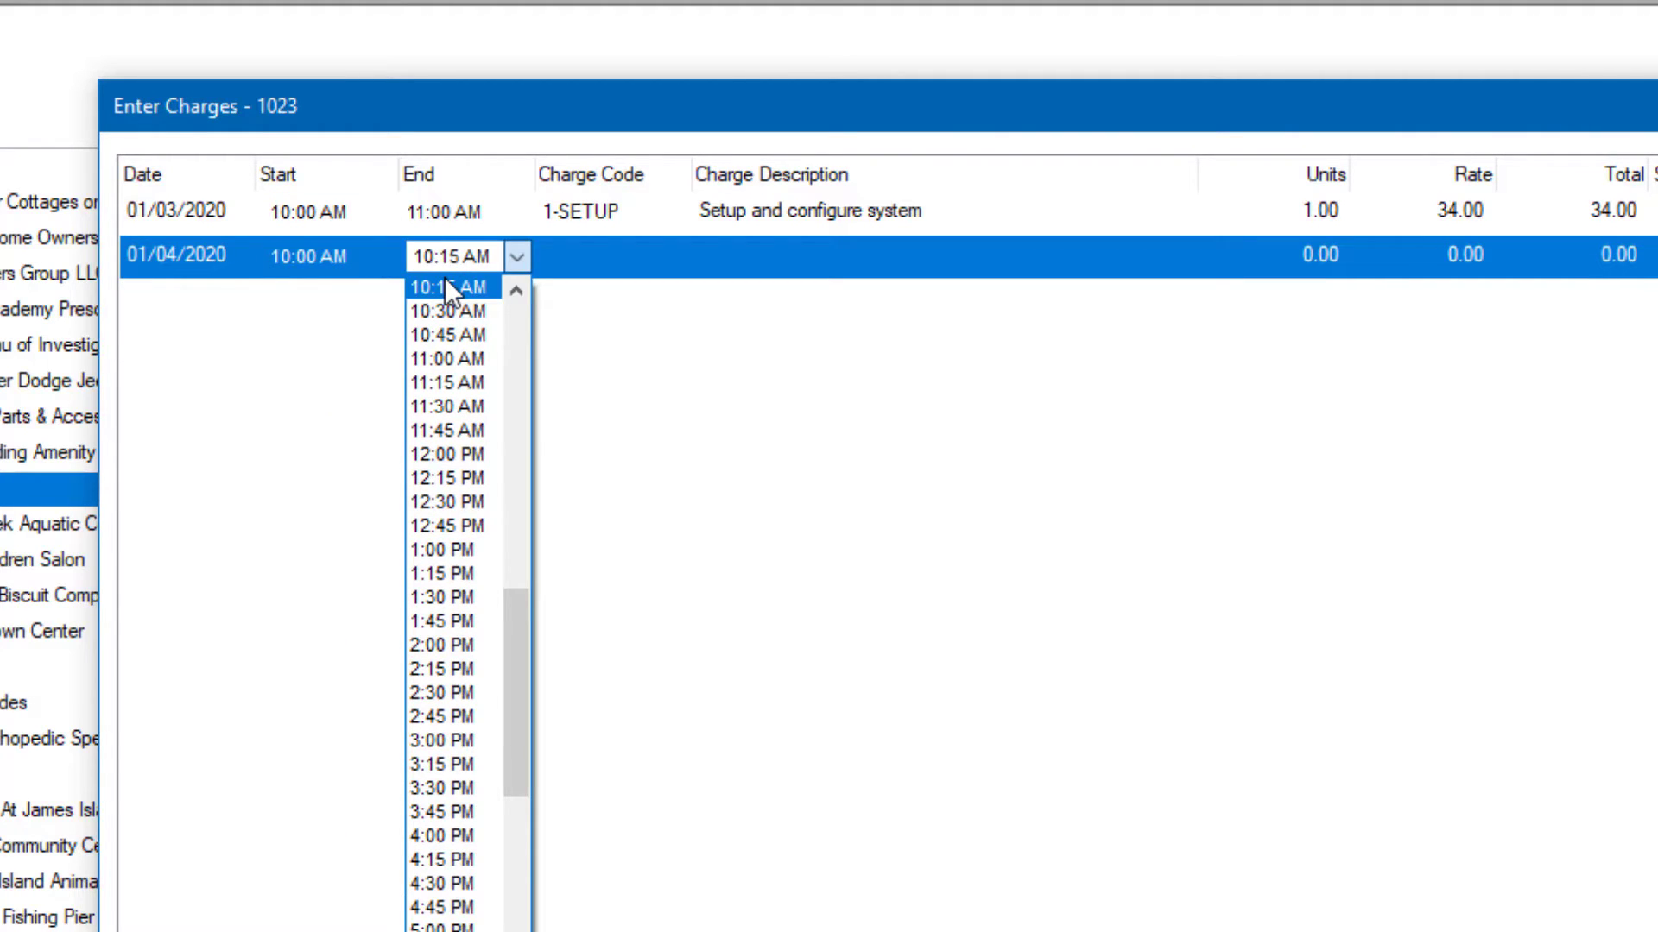
{"action": "left_click", "coordinate": [443, 309]}
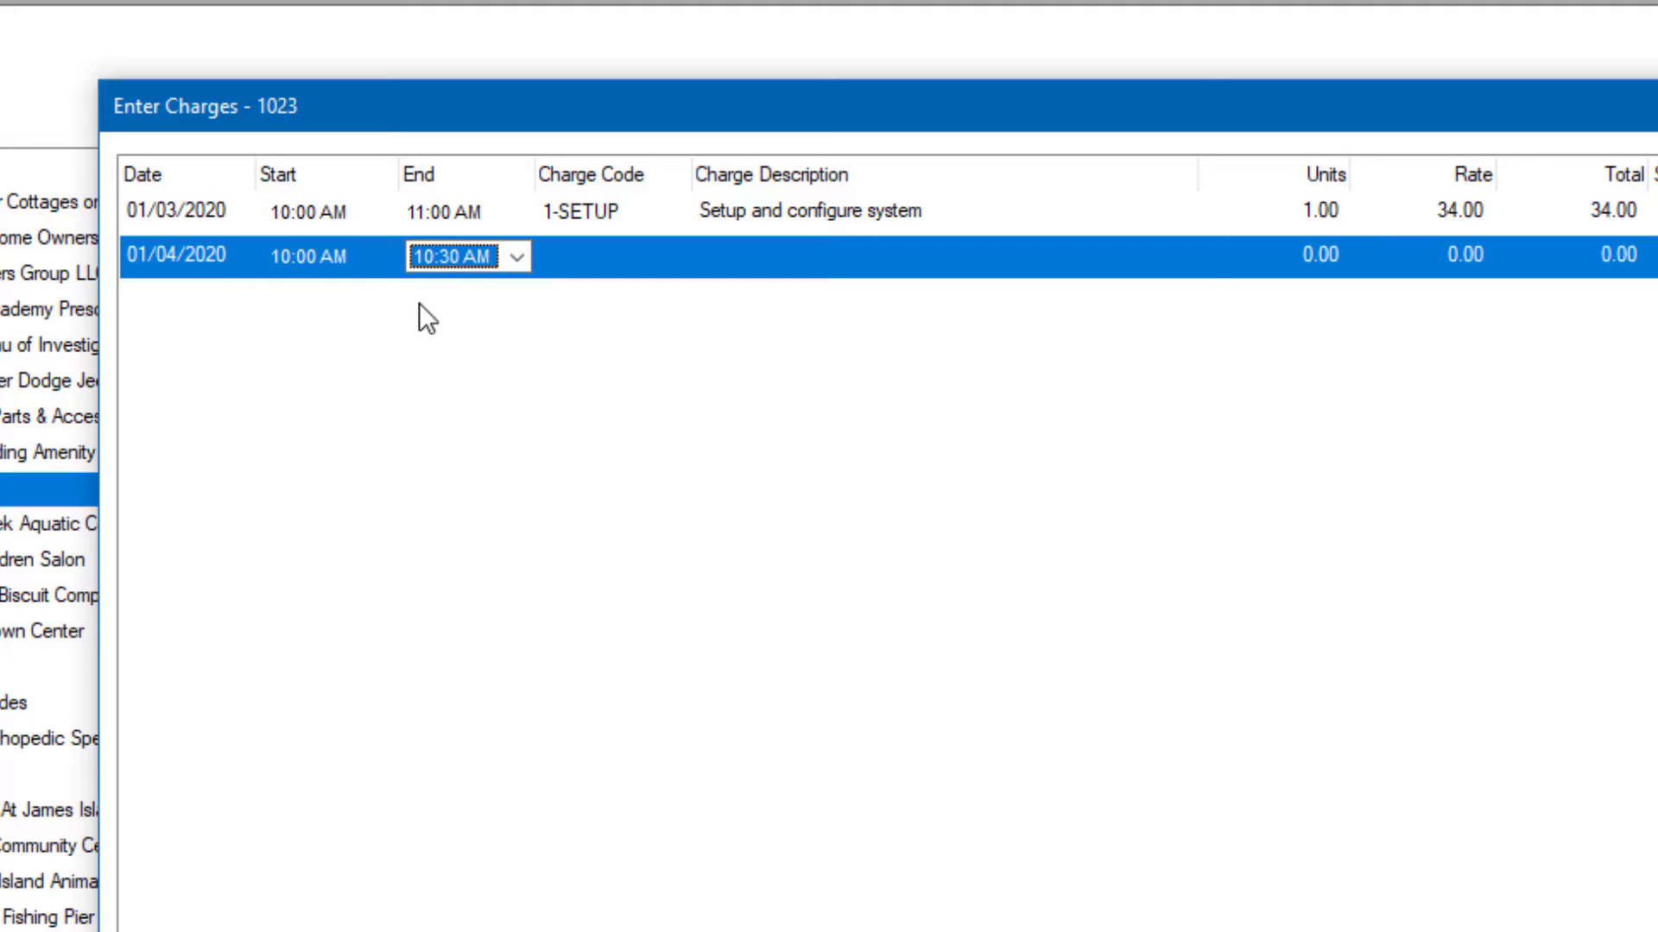
{"action": "key", "text": "Tab"}
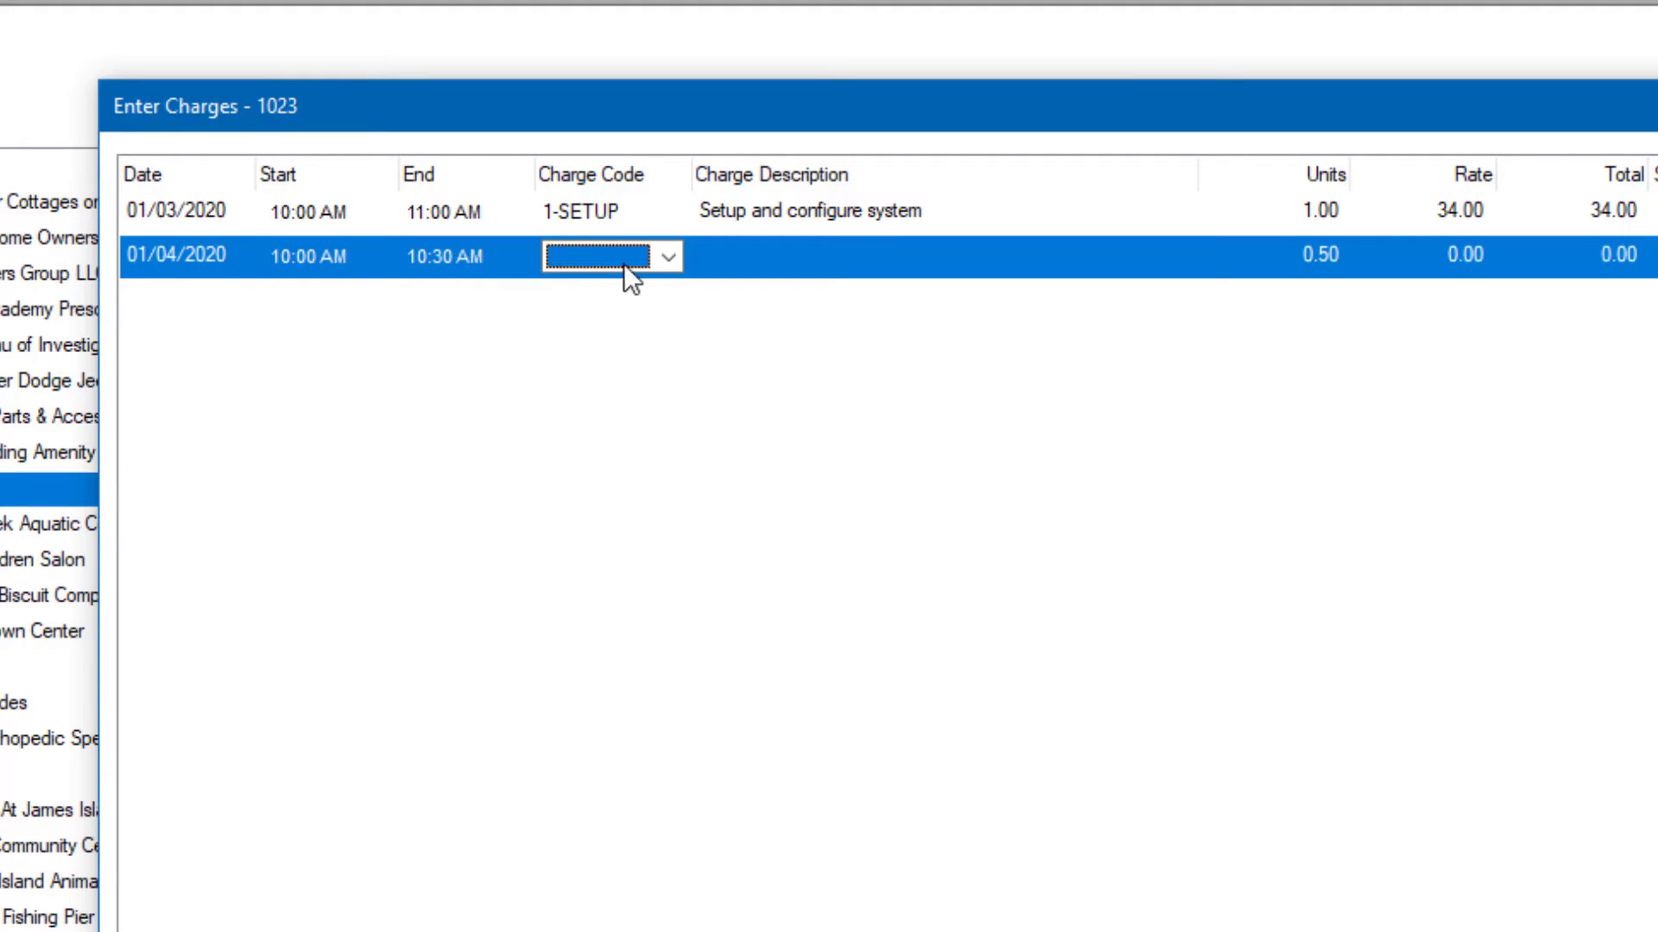
Step: Assign charge code 1-SETUP to the second charge, accept its default description and rate, and add another entry line
{"action": "left_click", "coordinate": [667, 261]}
{"action": "left_click", "coordinate": [618, 302]}
{"action": "key", "text": "Tab"}
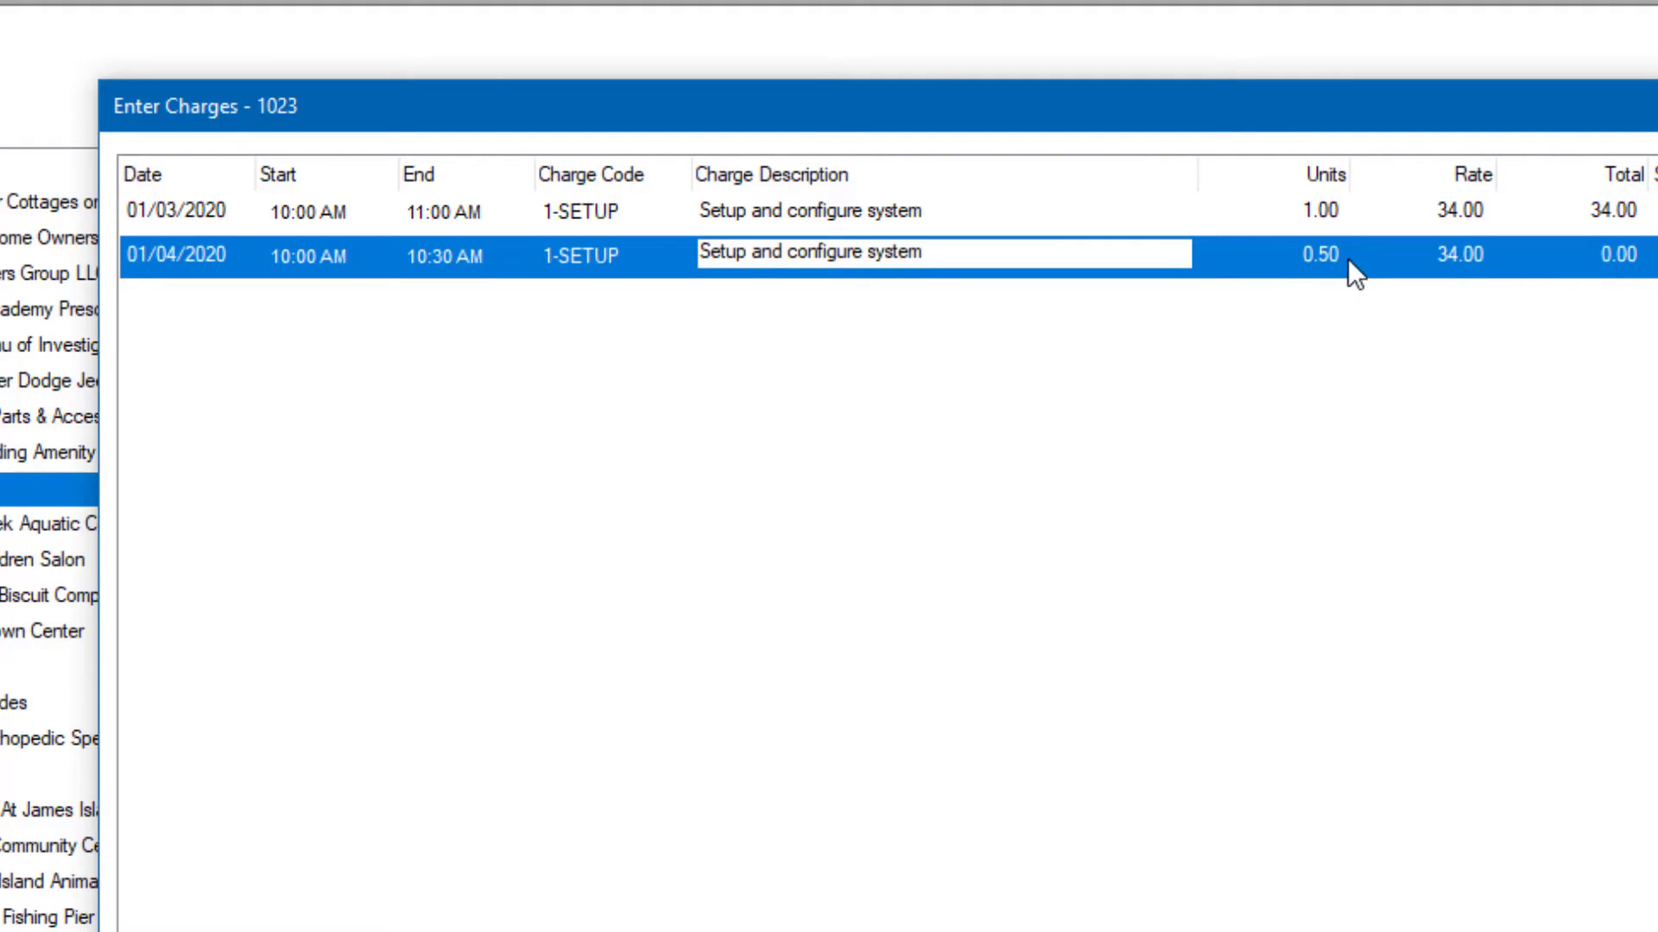
{"action": "key", "text": "Return"}
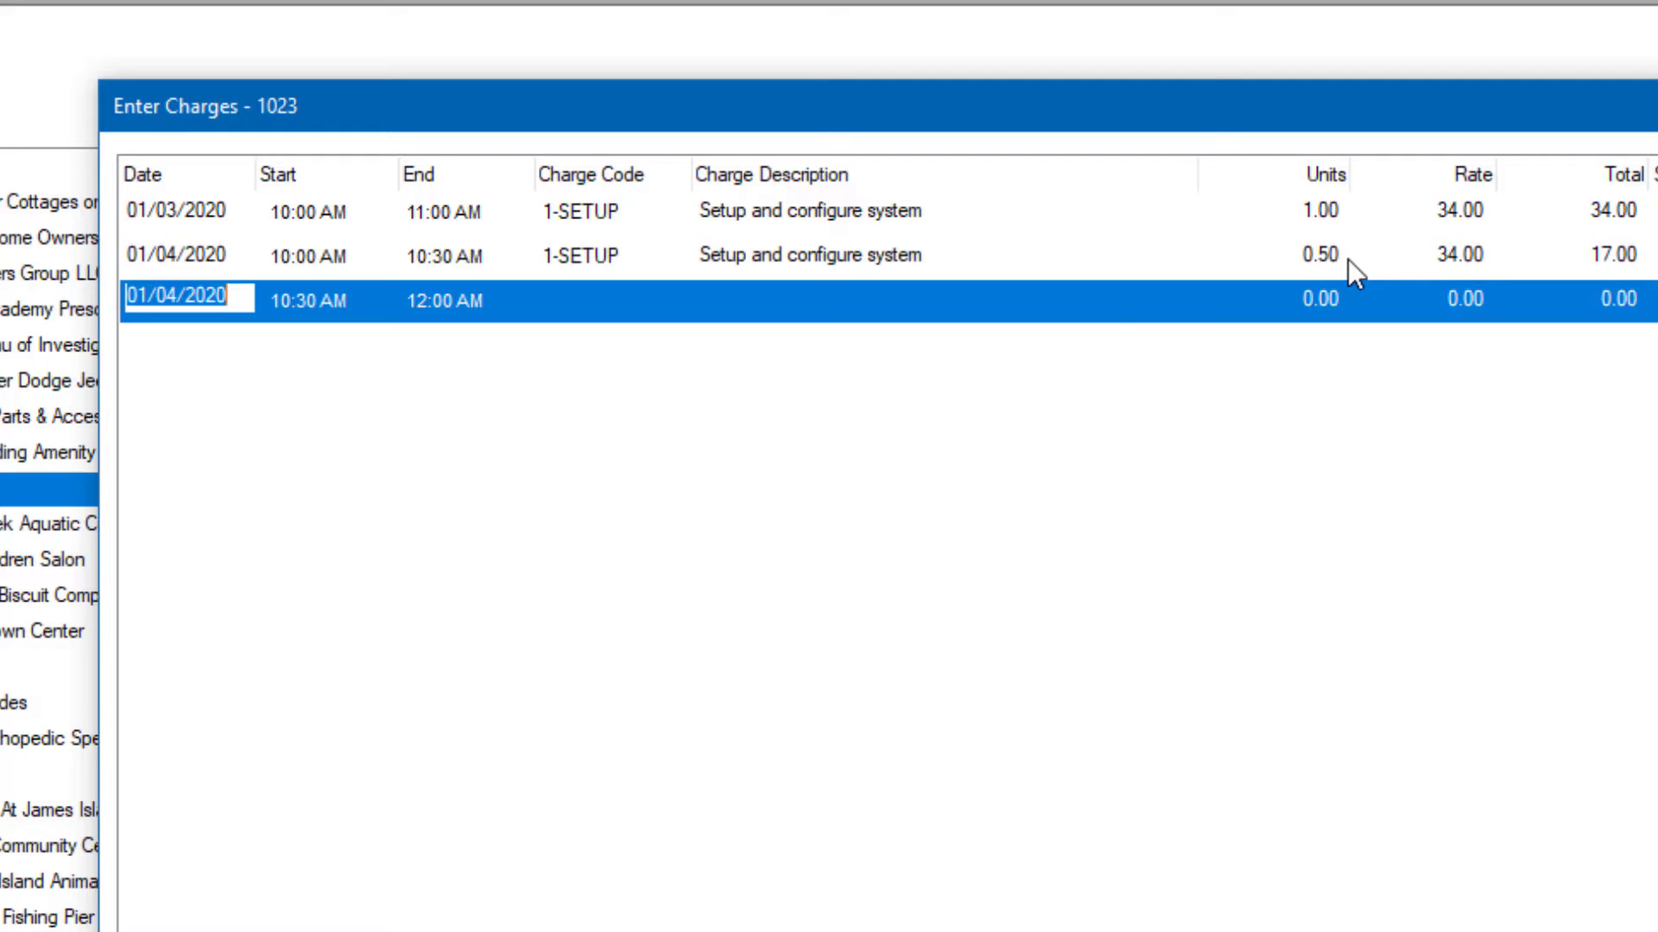
Step: Set the third charge's date to 12/06/2019 by picking it from the calendar
{"action": "key", "text": "F2"}
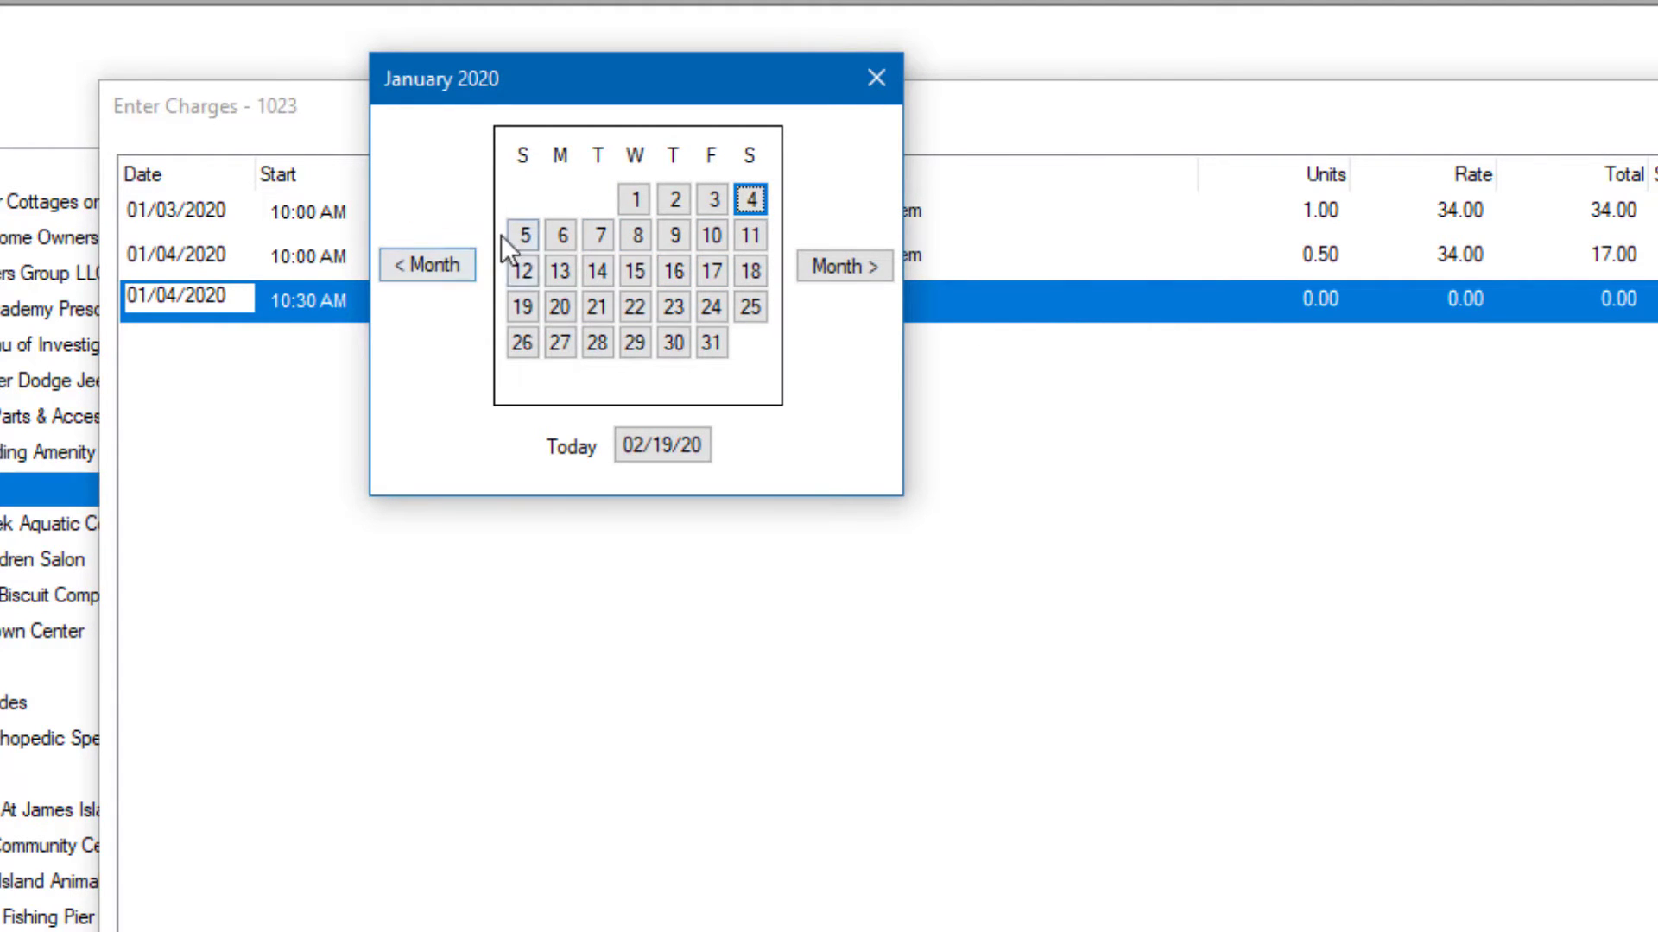
{"action": "left_click", "coordinate": [444, 257]}
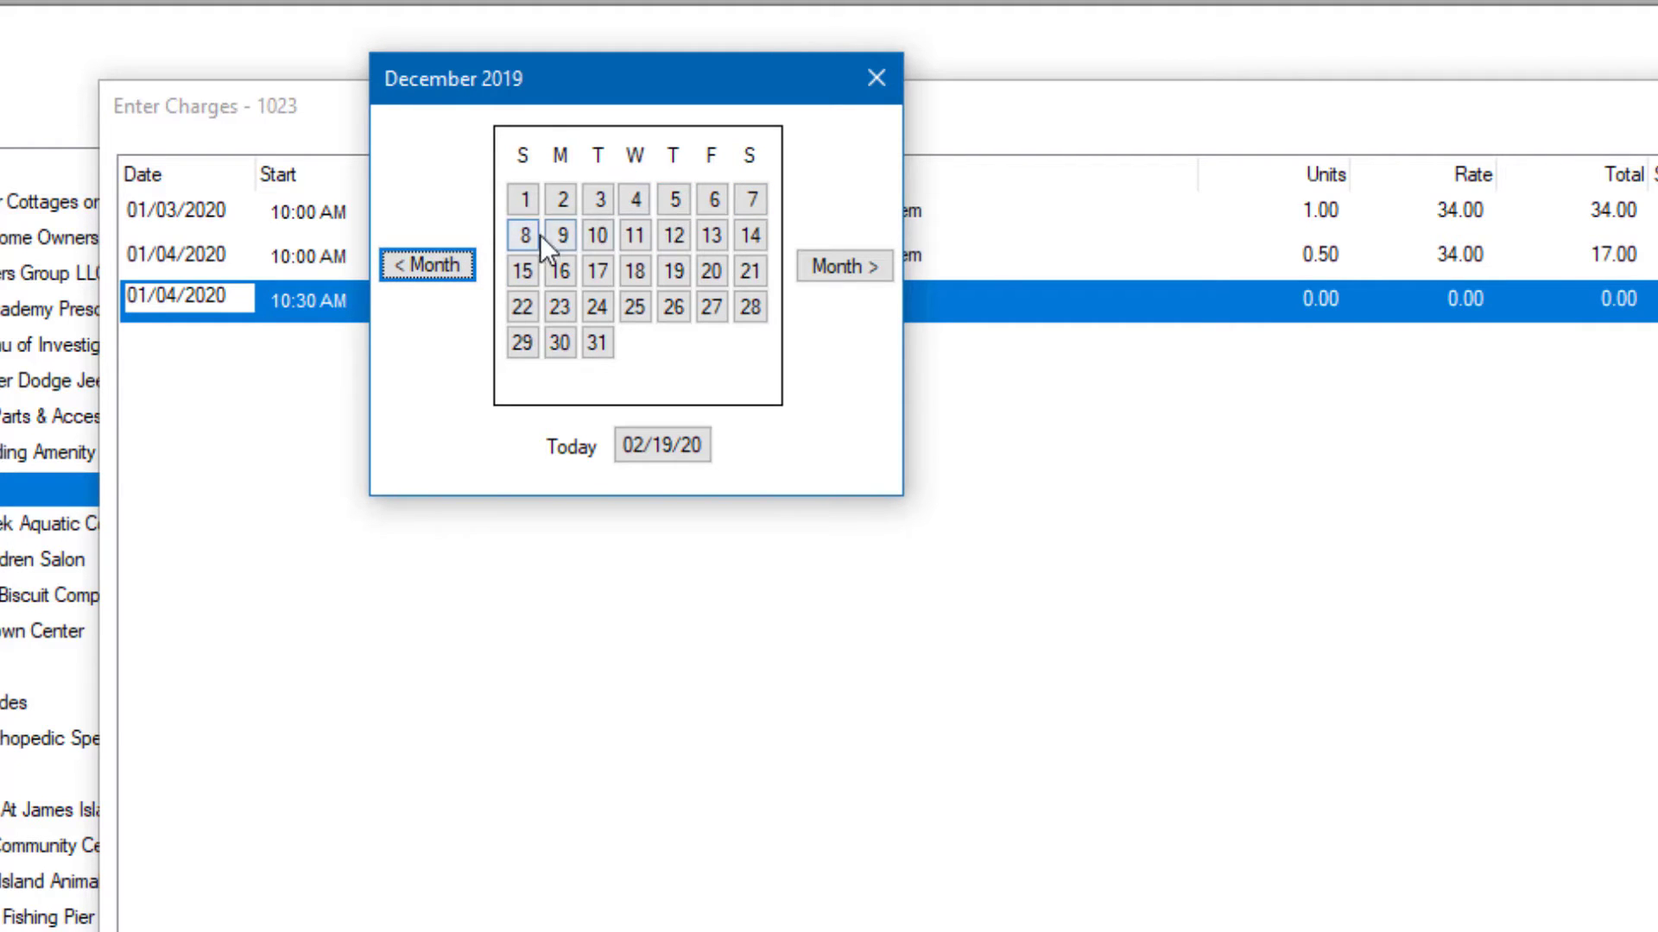
{"action": "left_click", "coordinate": [712, 202]}
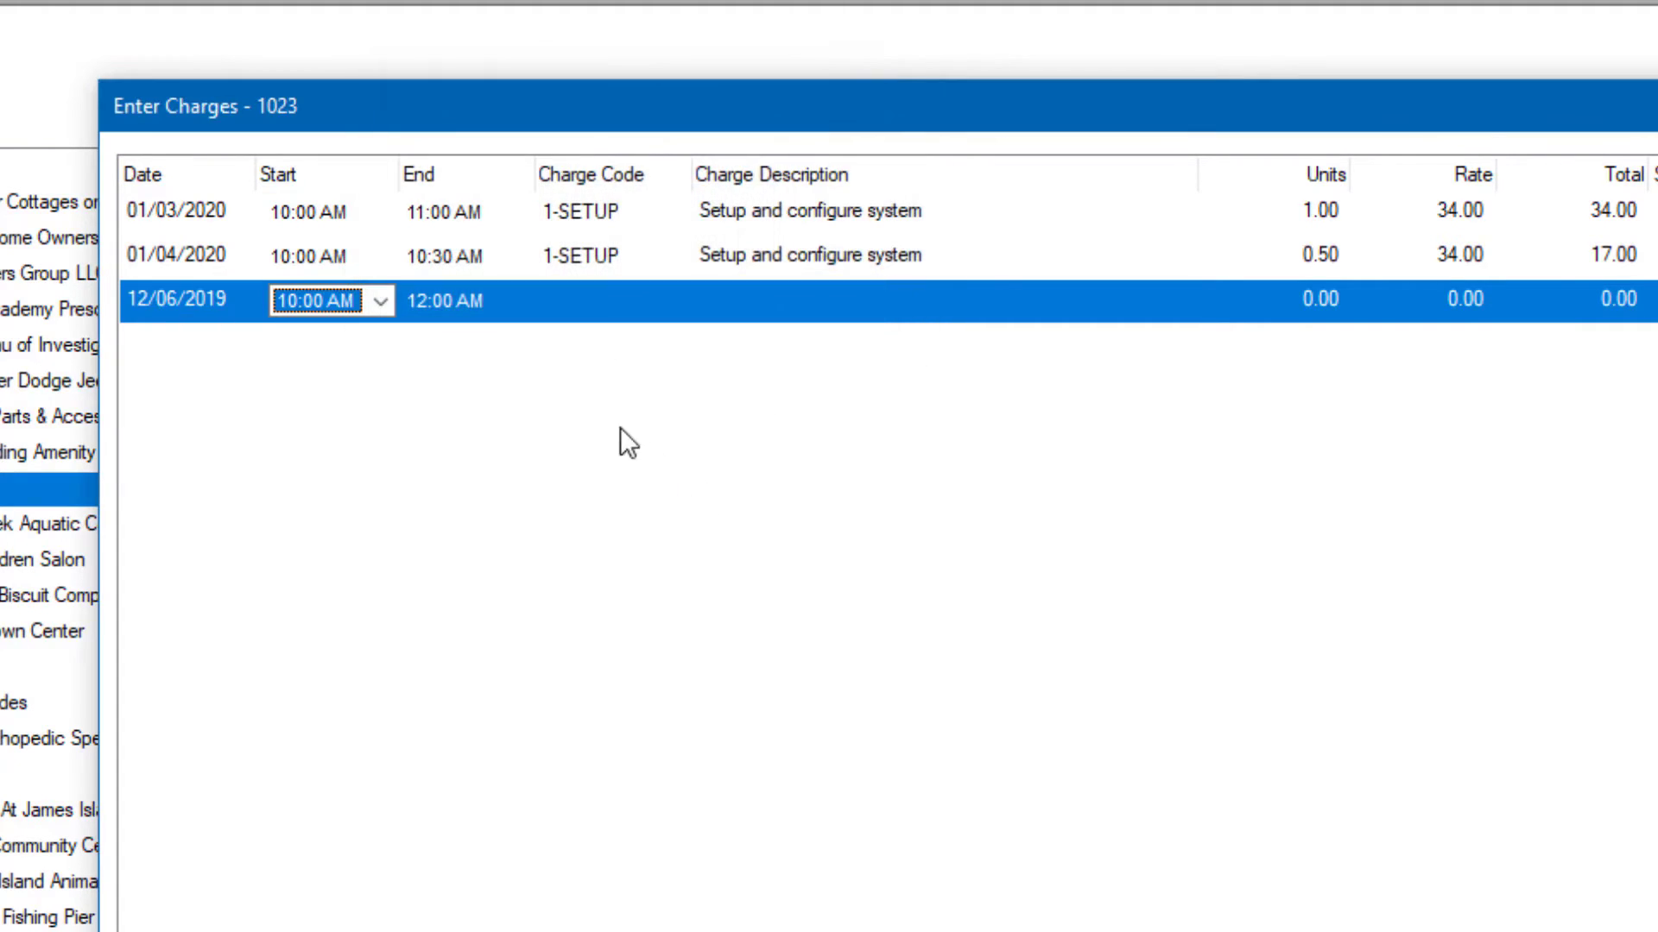
Step: Set the third charge's start time to 8:00 AM and its end time to 9:00 AM
{"action": "left_click", "coordinate": [381, 302]}
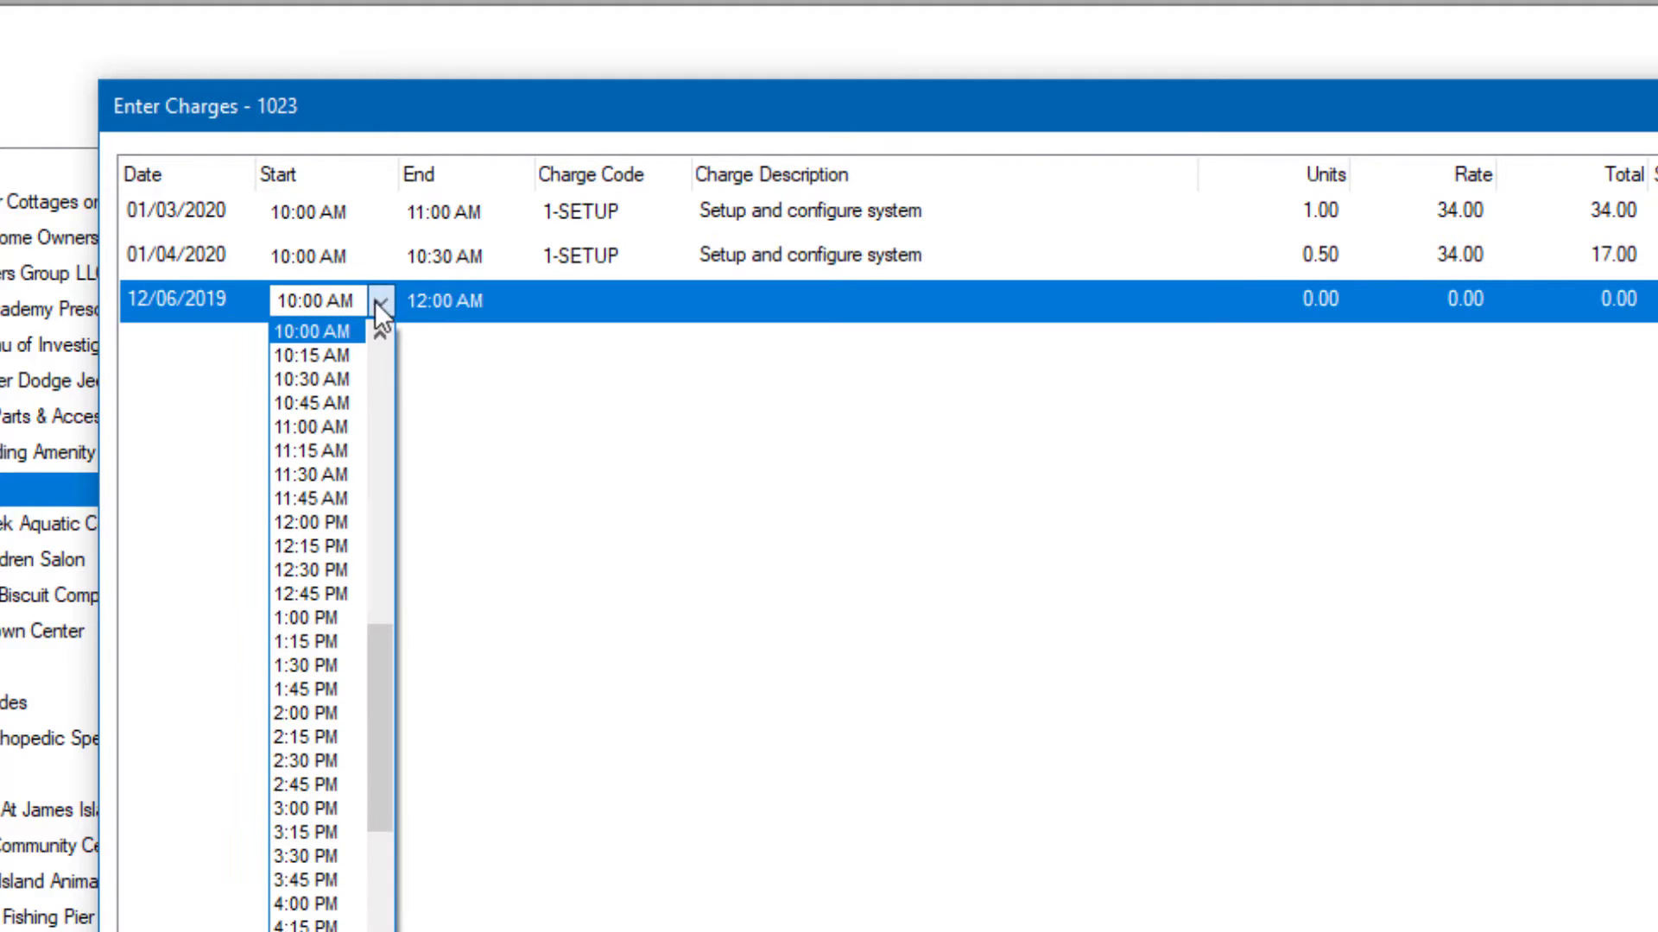
{"action": "left_click", "coordinate": [377, 372]}
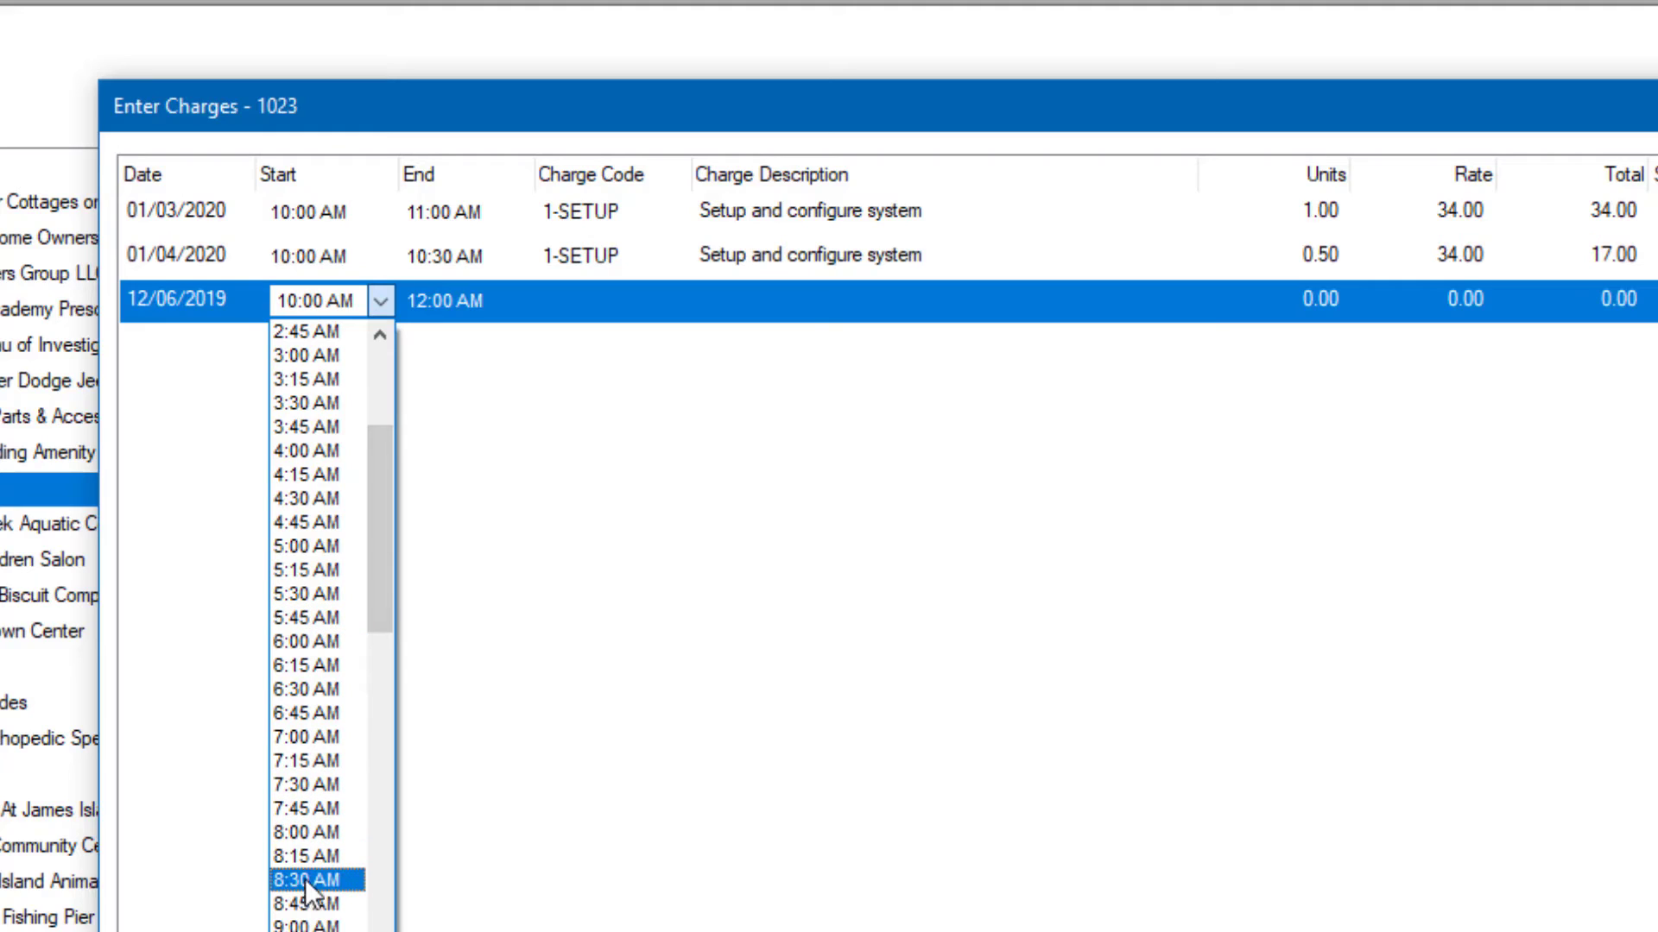
{"action": "left_click", "coordinate": [300, 832]}
{"action": "key", "text": "Tab"}
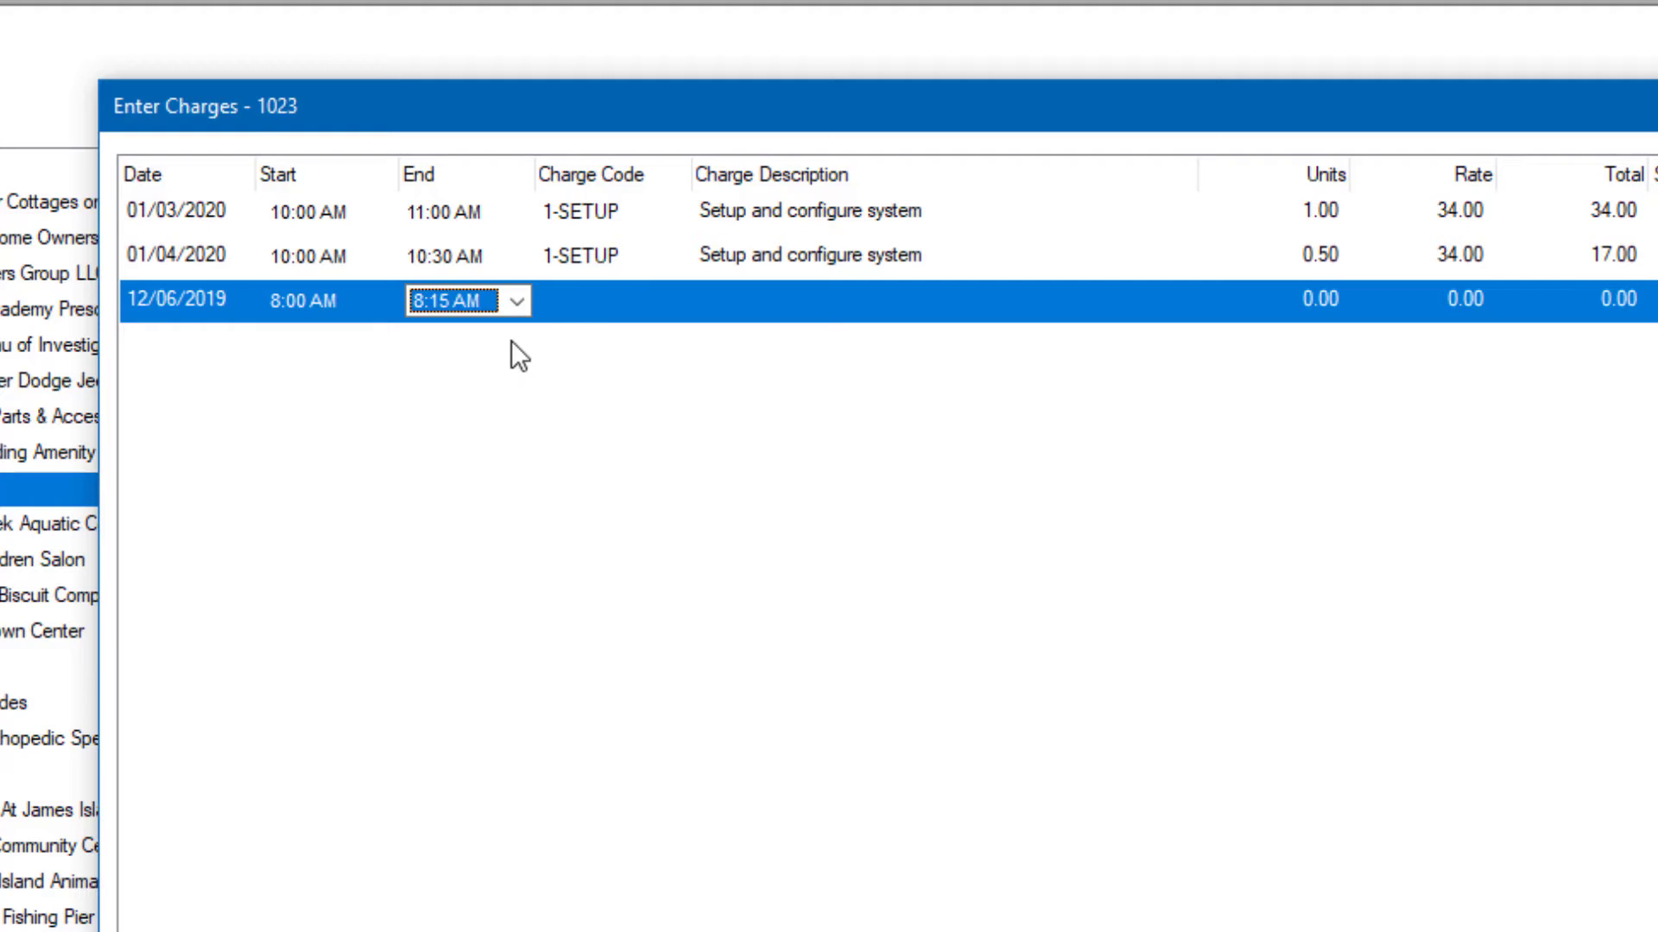
{"action": "left_click", "coordinate": [518, 300]}
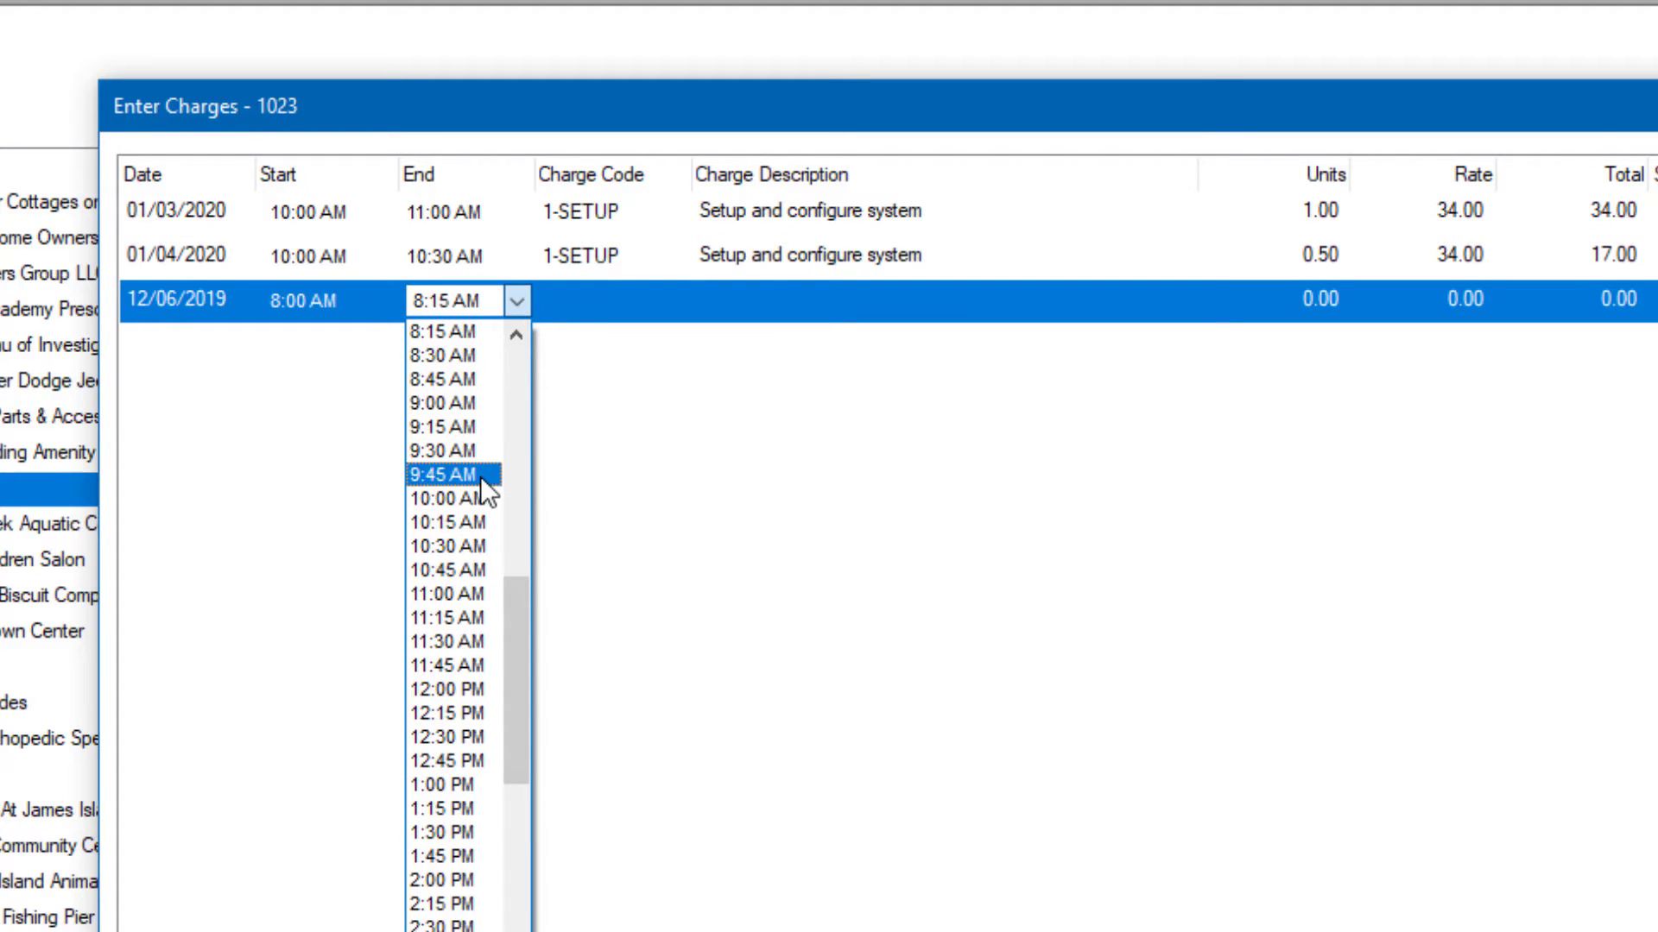
{"action": "left_click", "coordinate": [477, 405]}
{"action": "key", "text": "Tab"}
Step: Assign charge code 2-TRAIN to the third charge, accept its default description, units and rate, and add a new entry line
{"action": "type", "text": "2"}
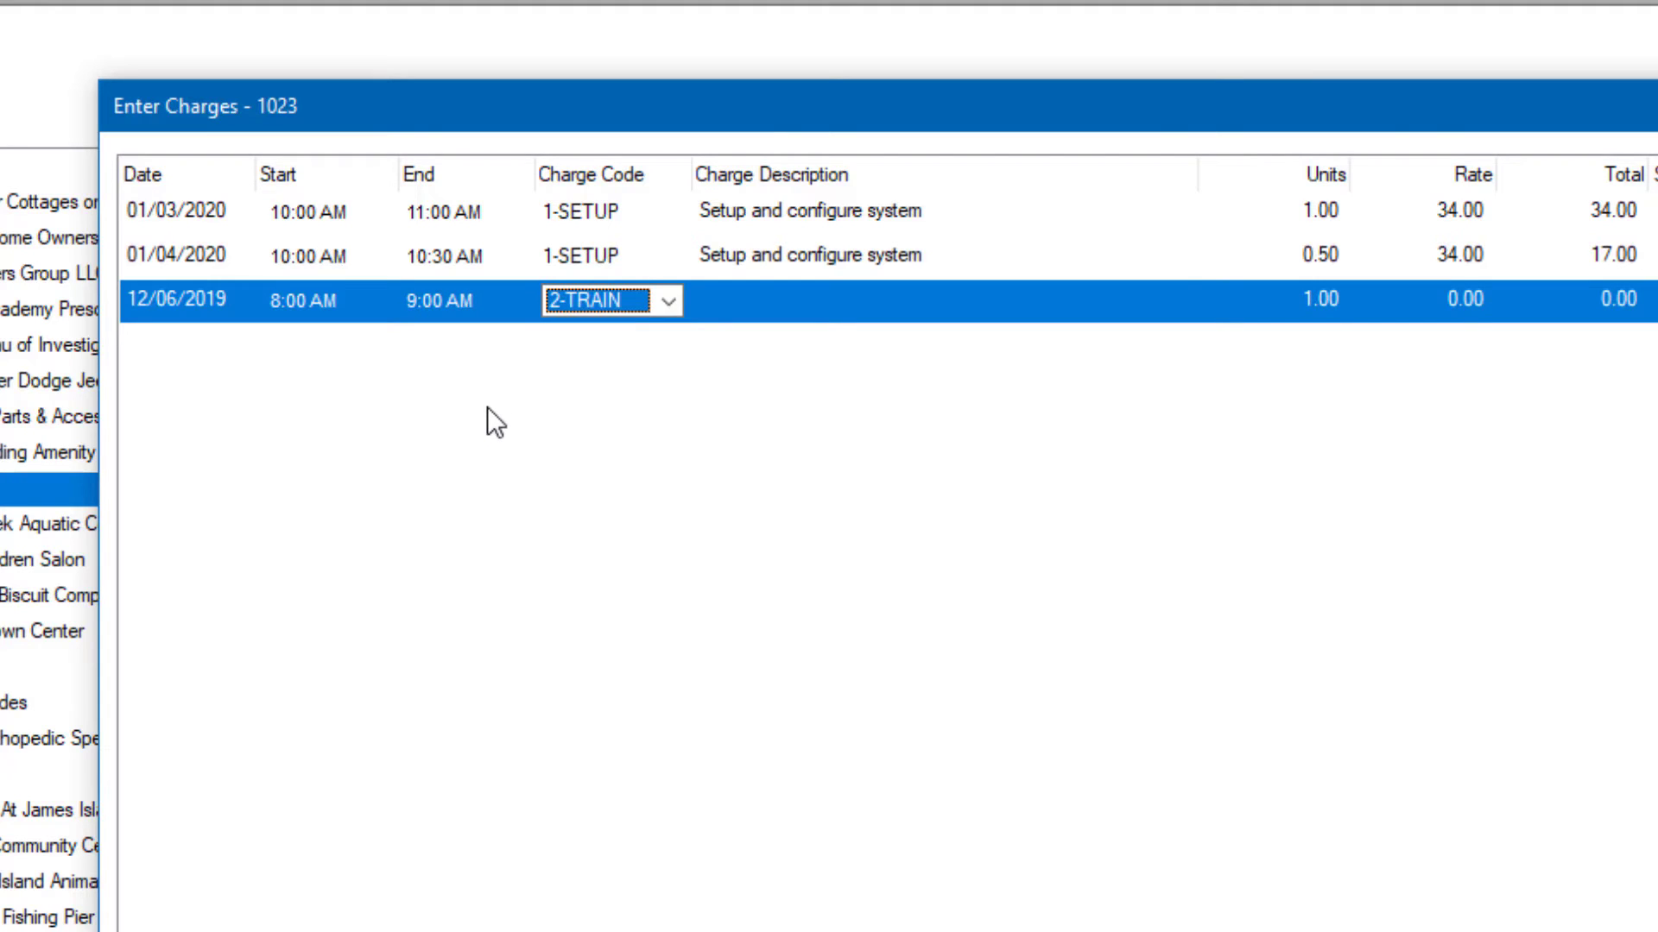
{"action": "key", "text": "Tab"}
{"action": "key", "text": "Tab"}
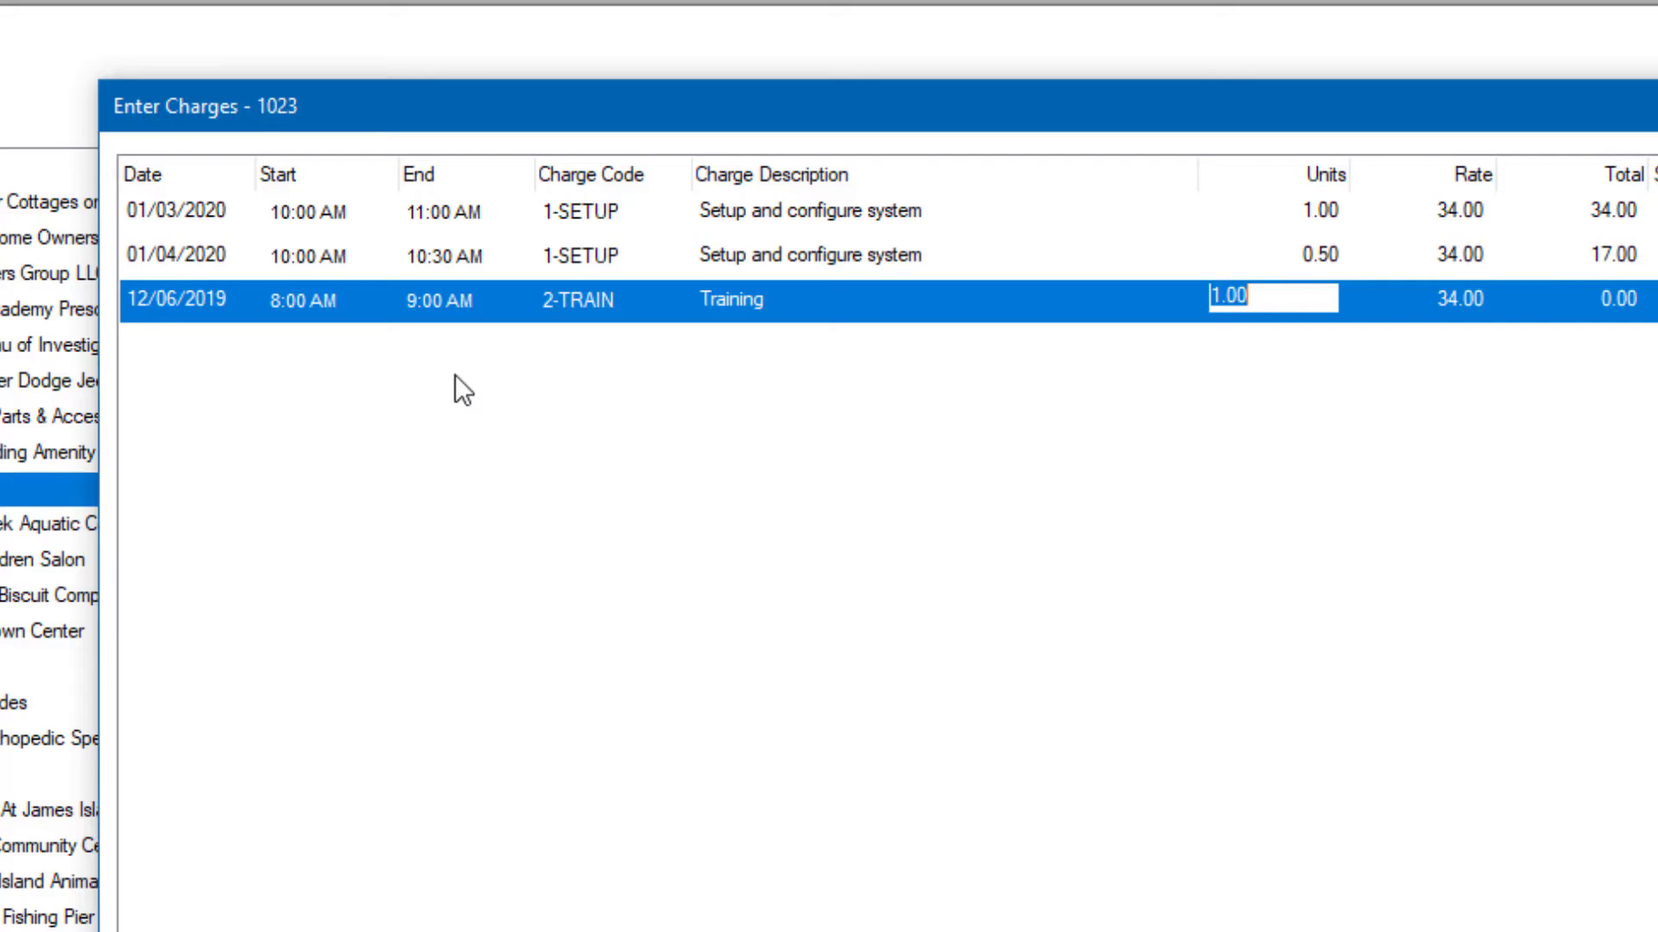
{"action": "key", "text": "Return"}
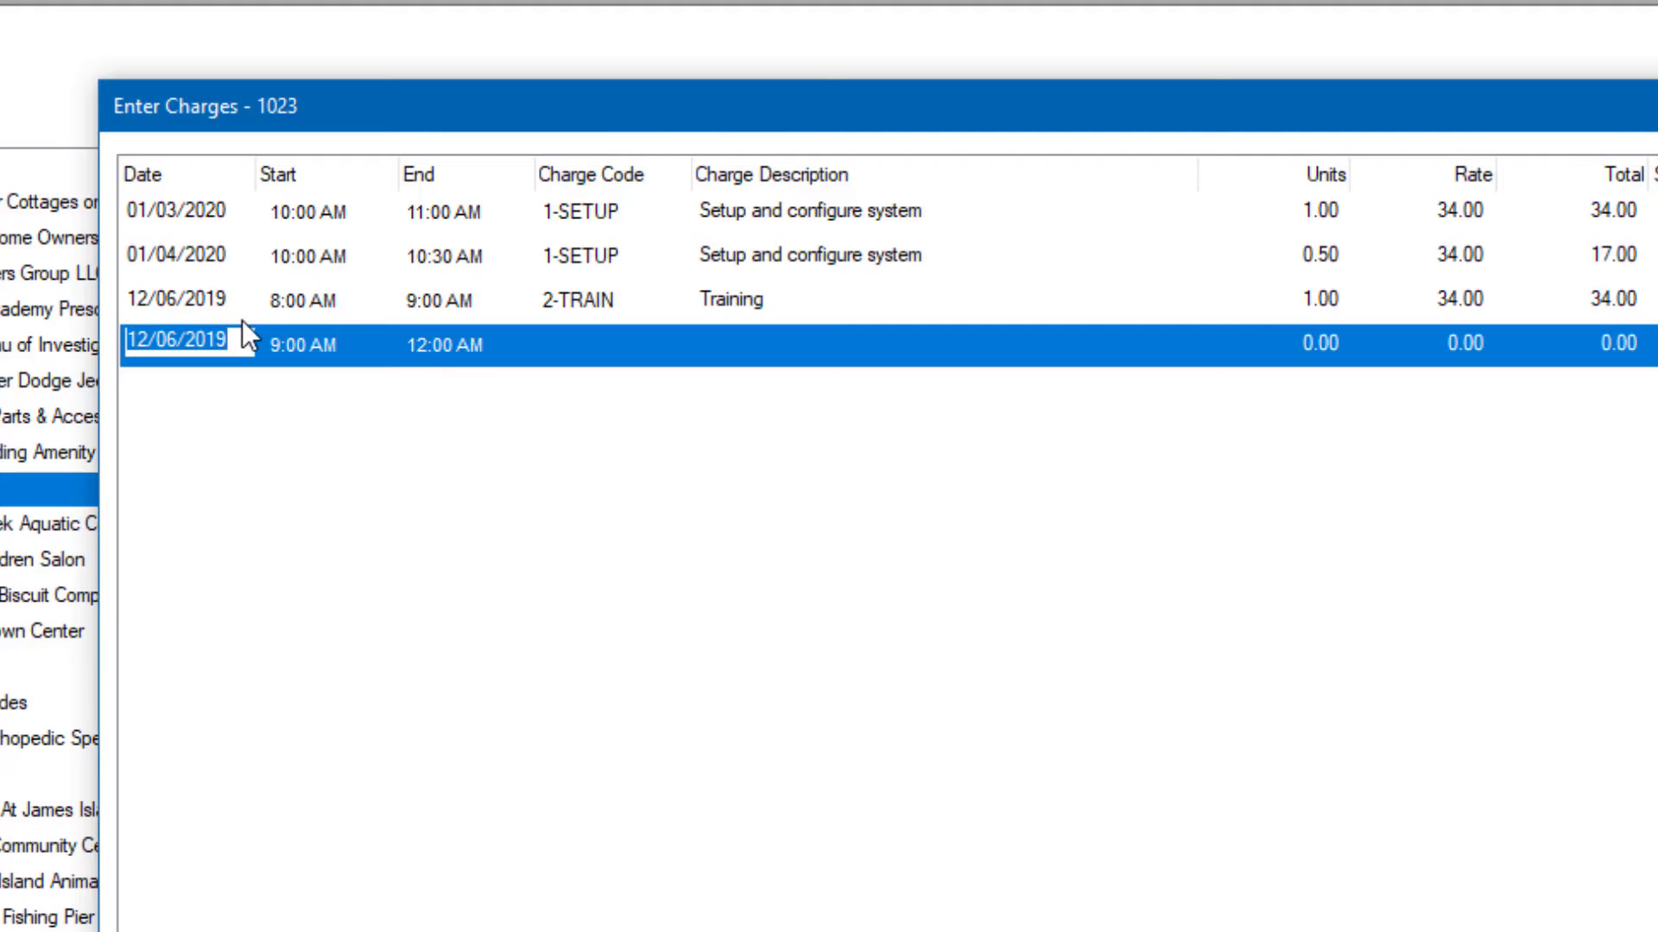
Step: Set the fourth charge's date to 11/11/2019 by picking it from the calendar
{"action": "key", "text": "F2"}
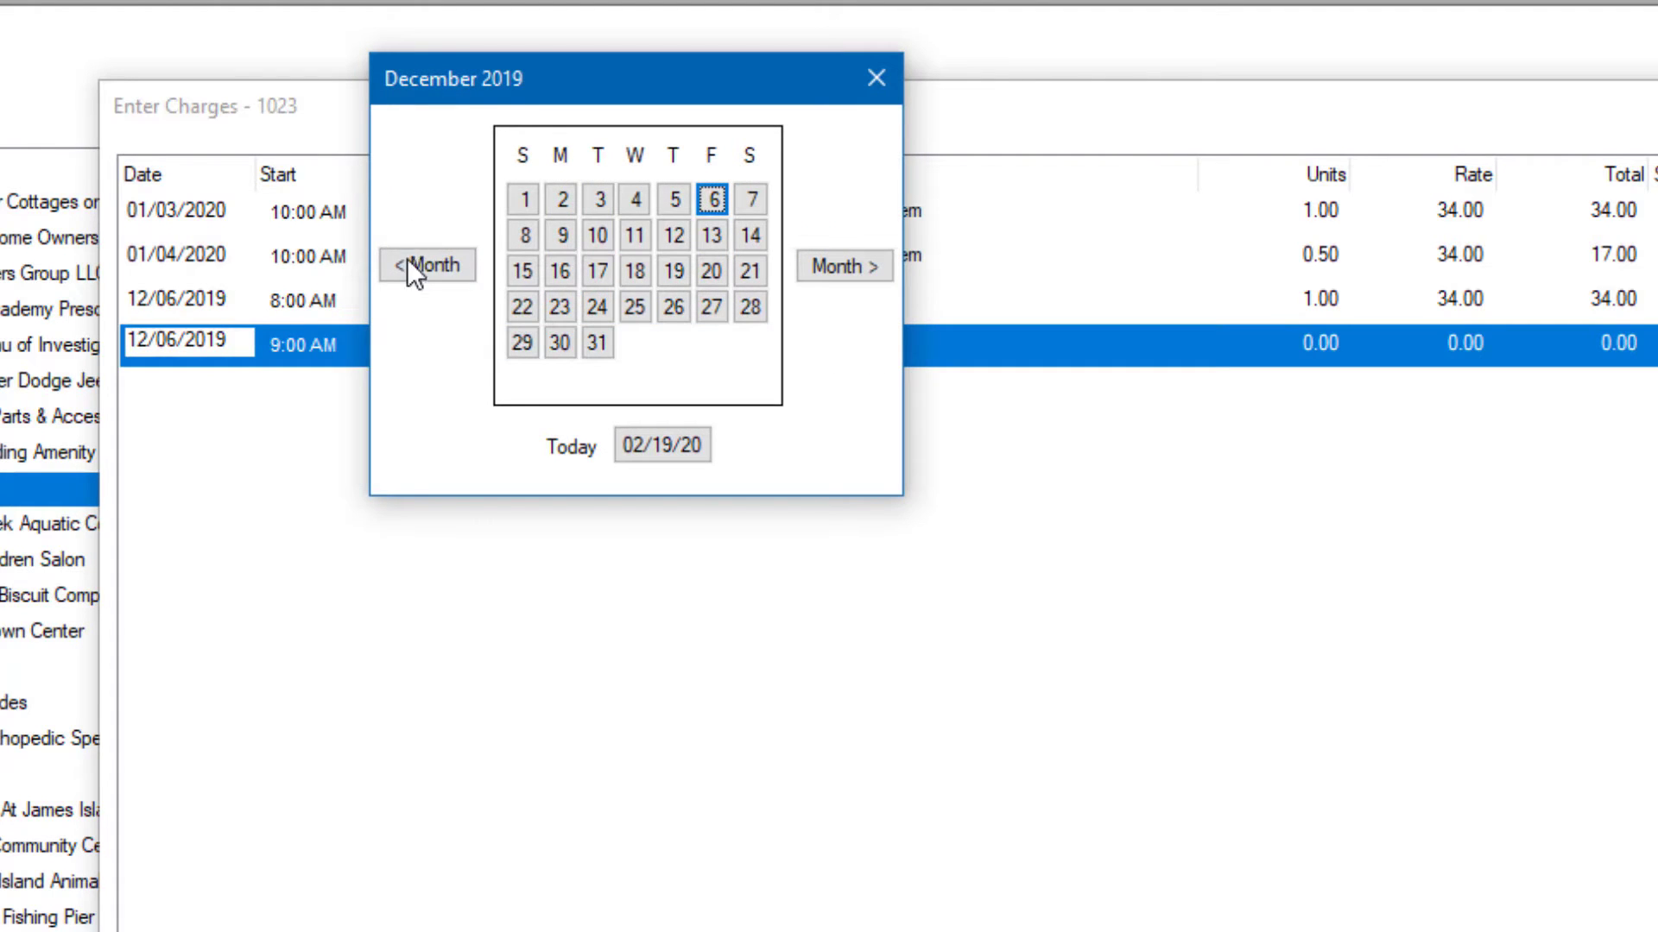
{"action": "left_click", "coordinate": [409, 262]}
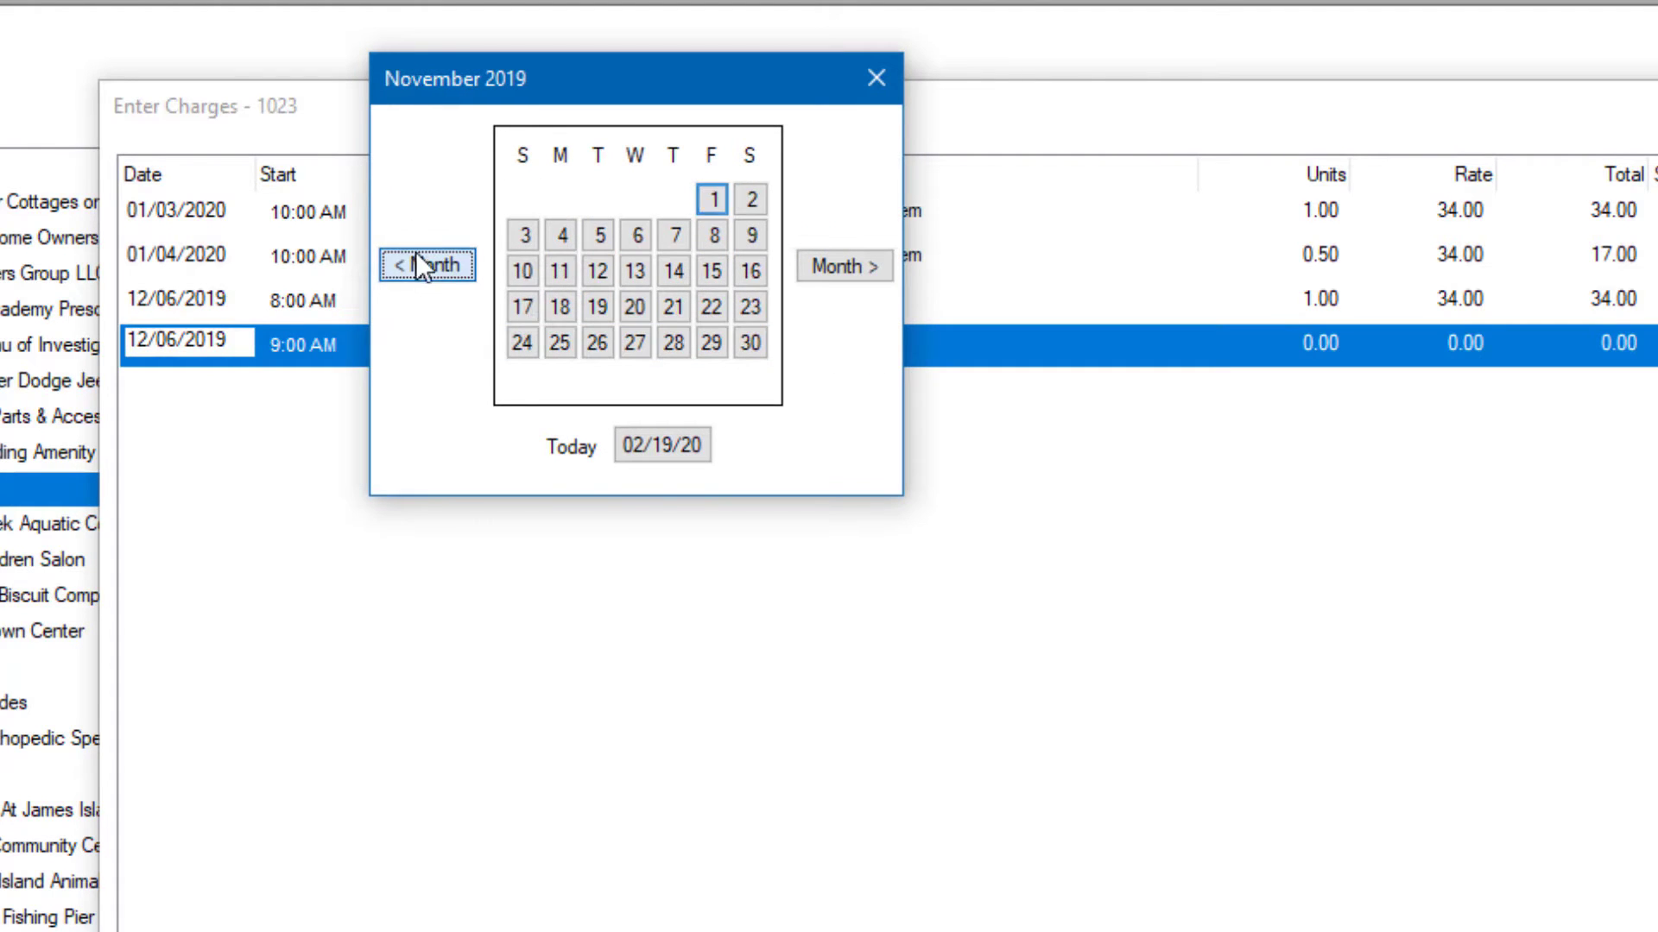
{"action": "left_click", "coordinate": [561, 271]}
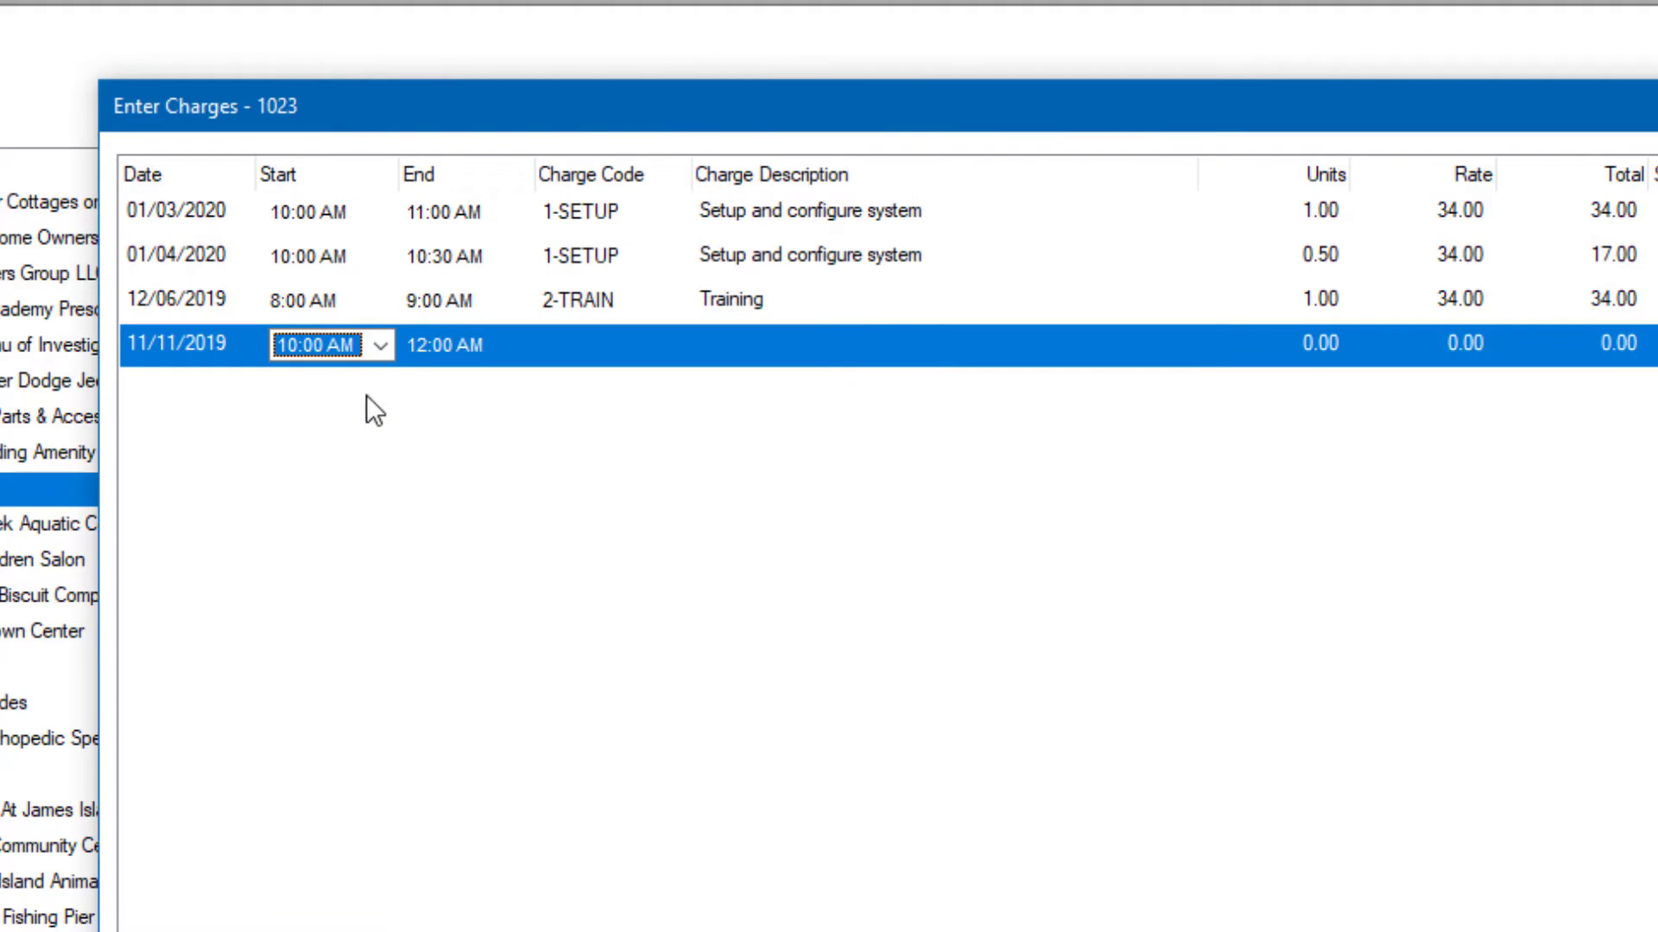
Step: Set the fourth charge's start time to 8:00 AM and its end time to 9:00 AM
{"action": "left_click", "coordinate": [381, 345]}
{"action": "scroll", "coordinate": [378, 422], "scroll_direction": "up", "scroll_amount": 10}
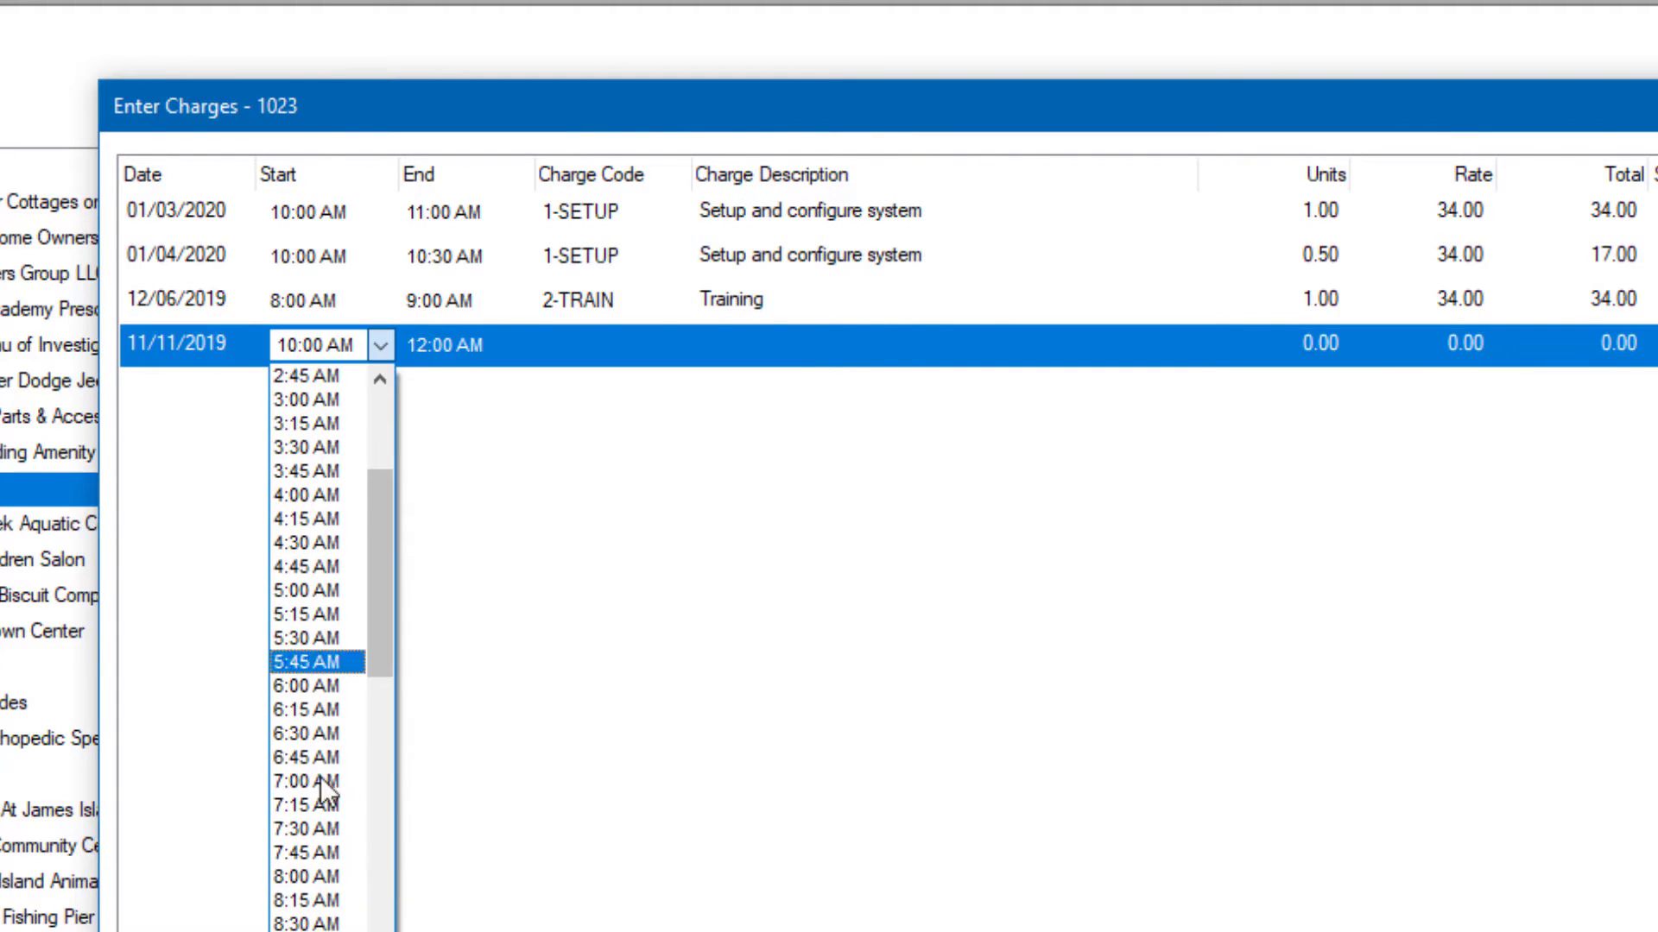
{"action": "left_click", "coordinate": [328, 877]}
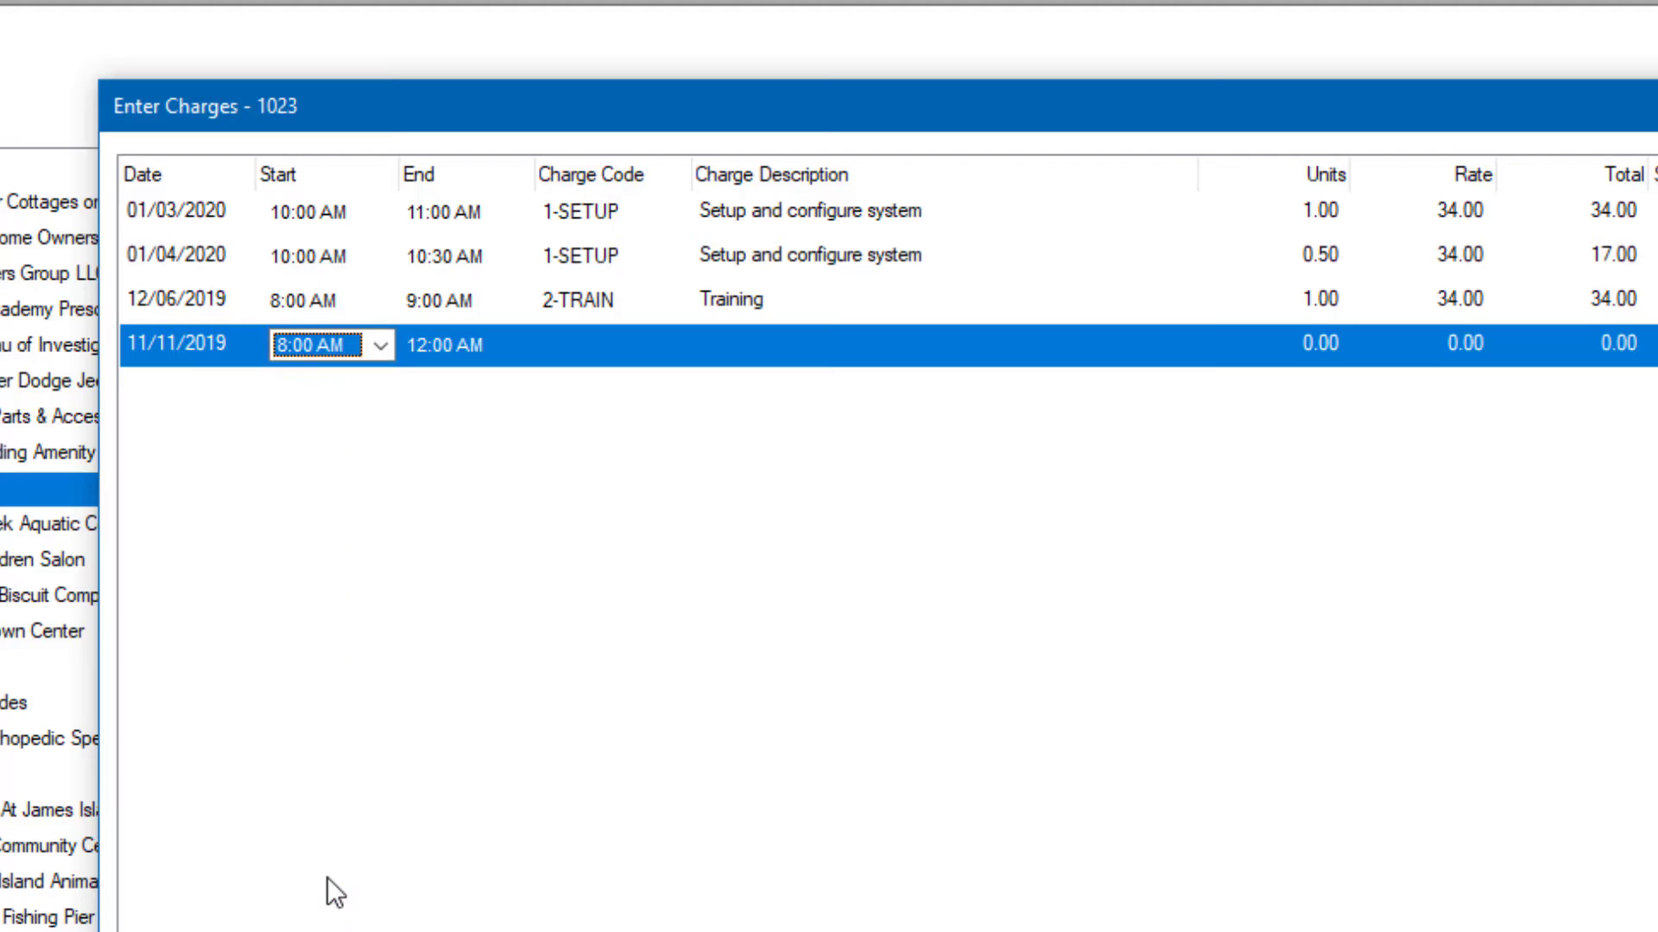
{"action": "key", "text": "Tab"}
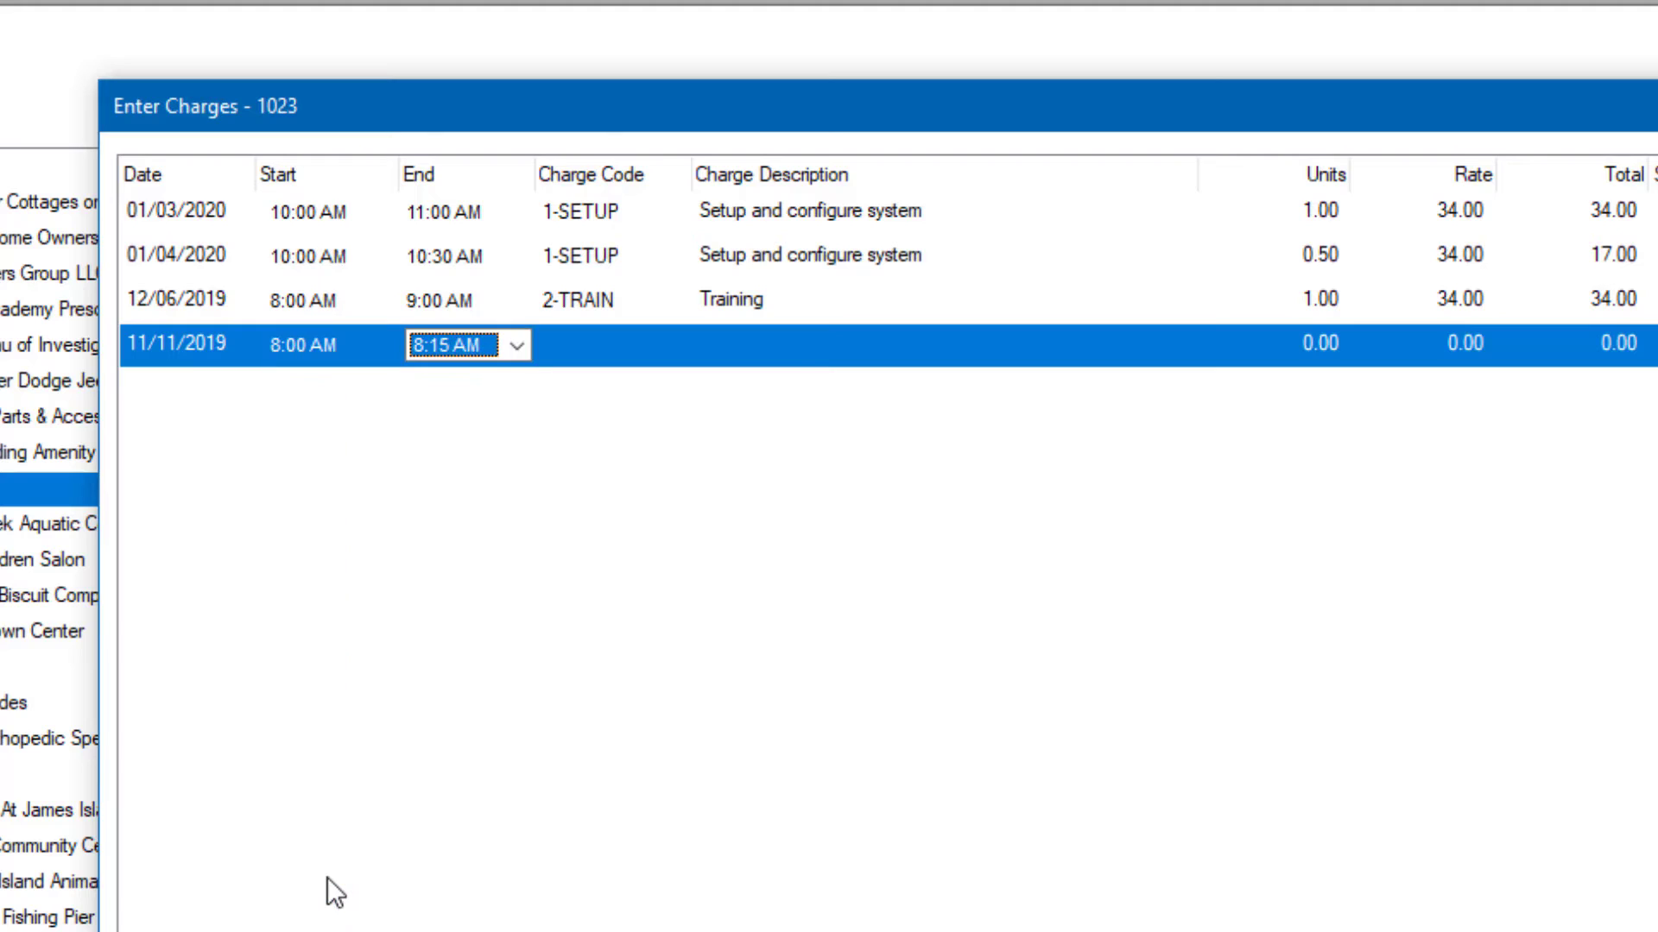
{"action": "left_click", "coordinate": [518, 348]}
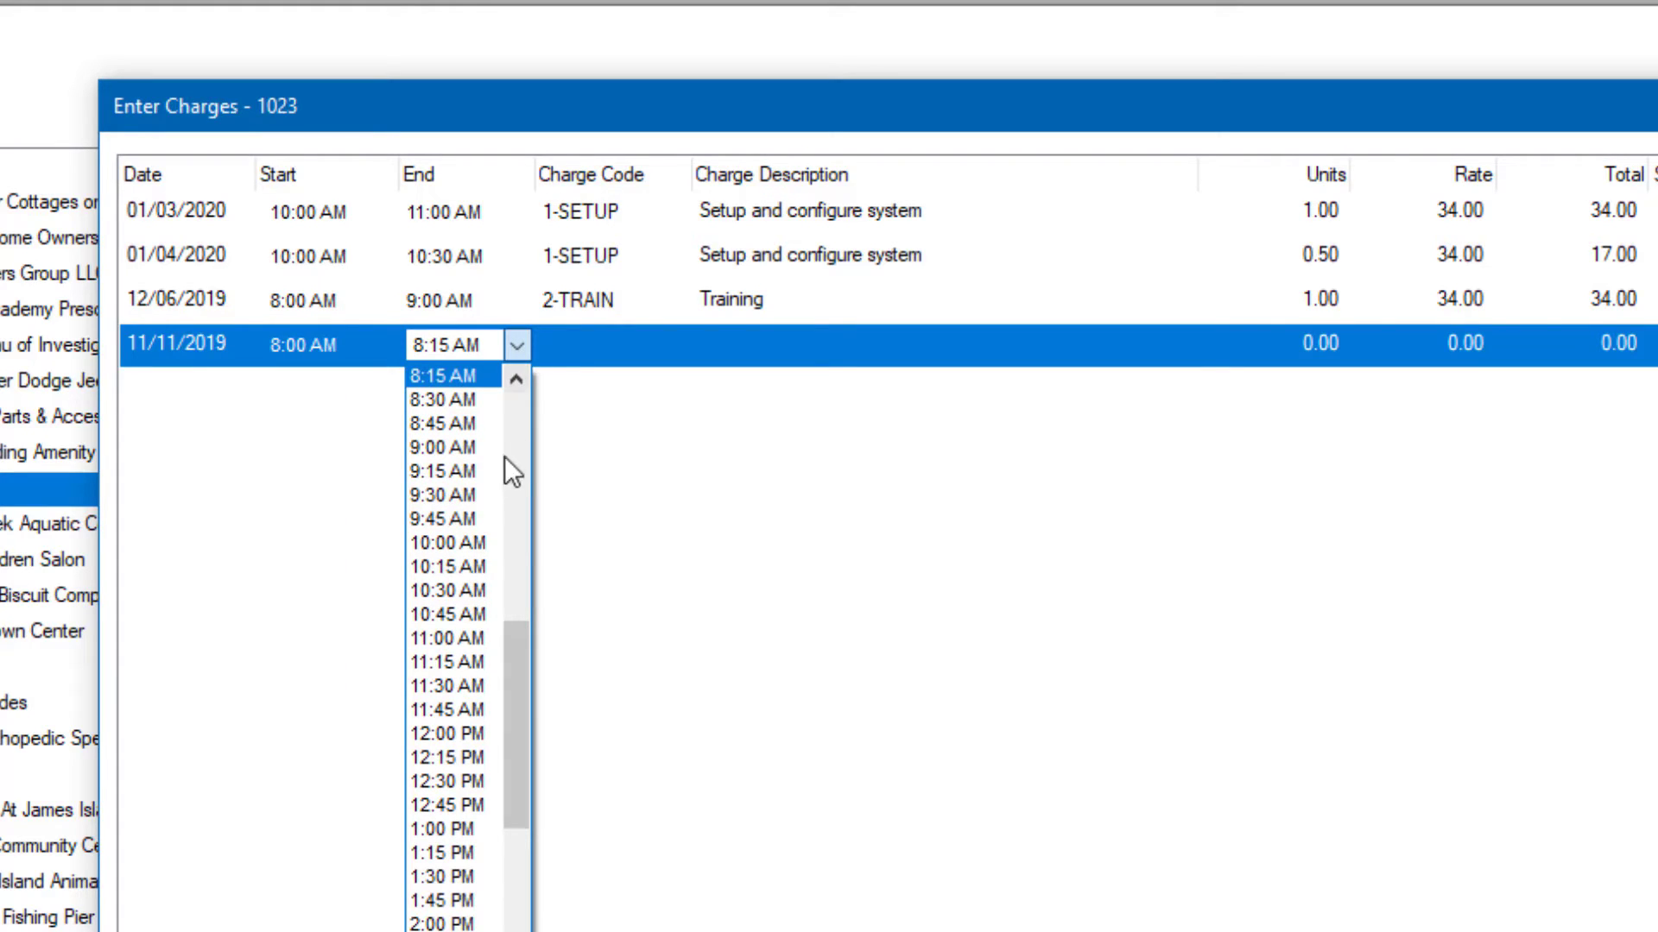
{"action": "left_click", "coordinate": [475, 449]}
{"action": "key", "text": "Tab"}
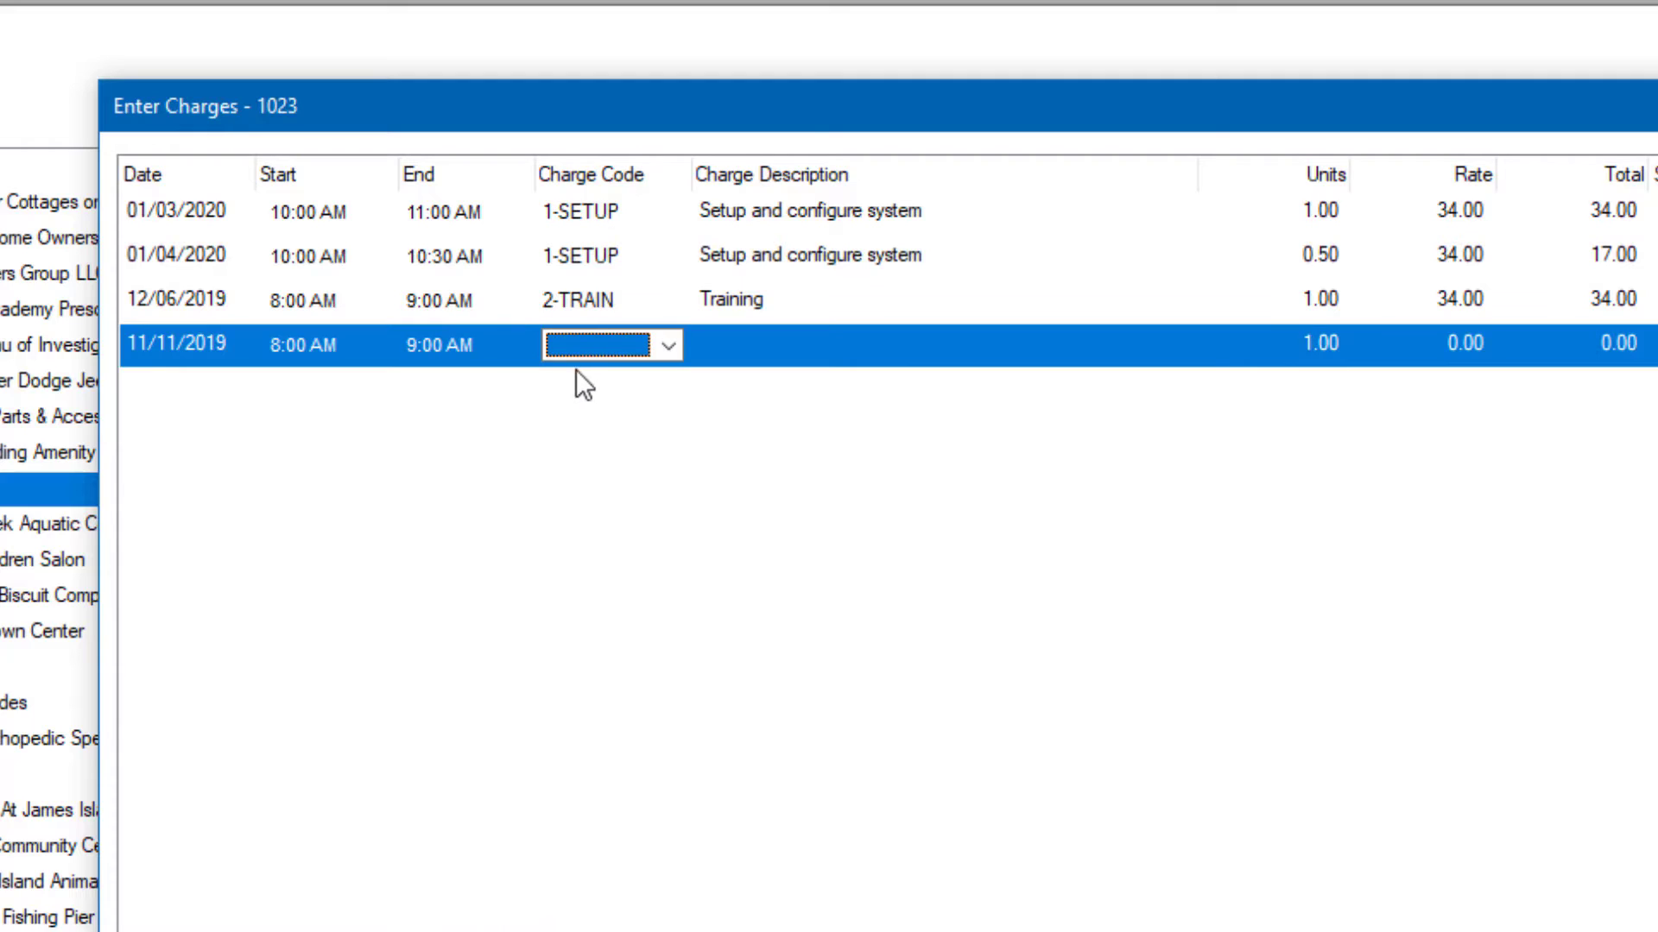
Step: Assign charge code 3-CUSTOM to the fourth charge with the description "Customize Invoice" and add another entry line
{"action": "type", "text": "3-CUSTOM"}
{"action": "key", "text": "Tab"}
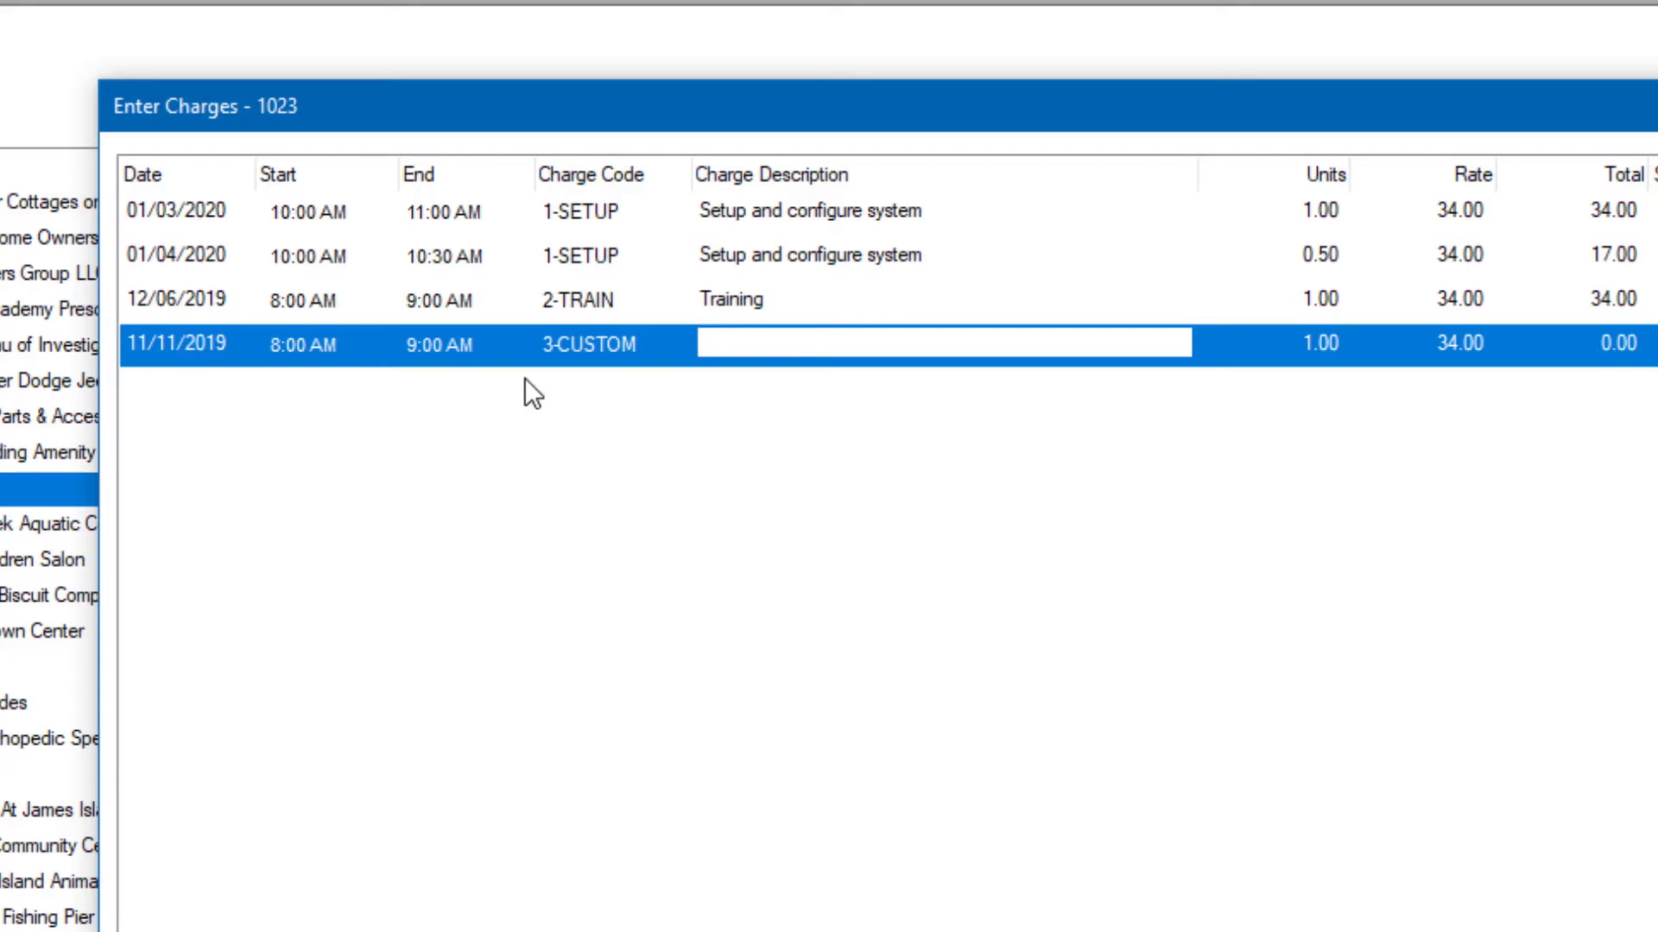
{"action": "type", "text": "Customize Invoi"}
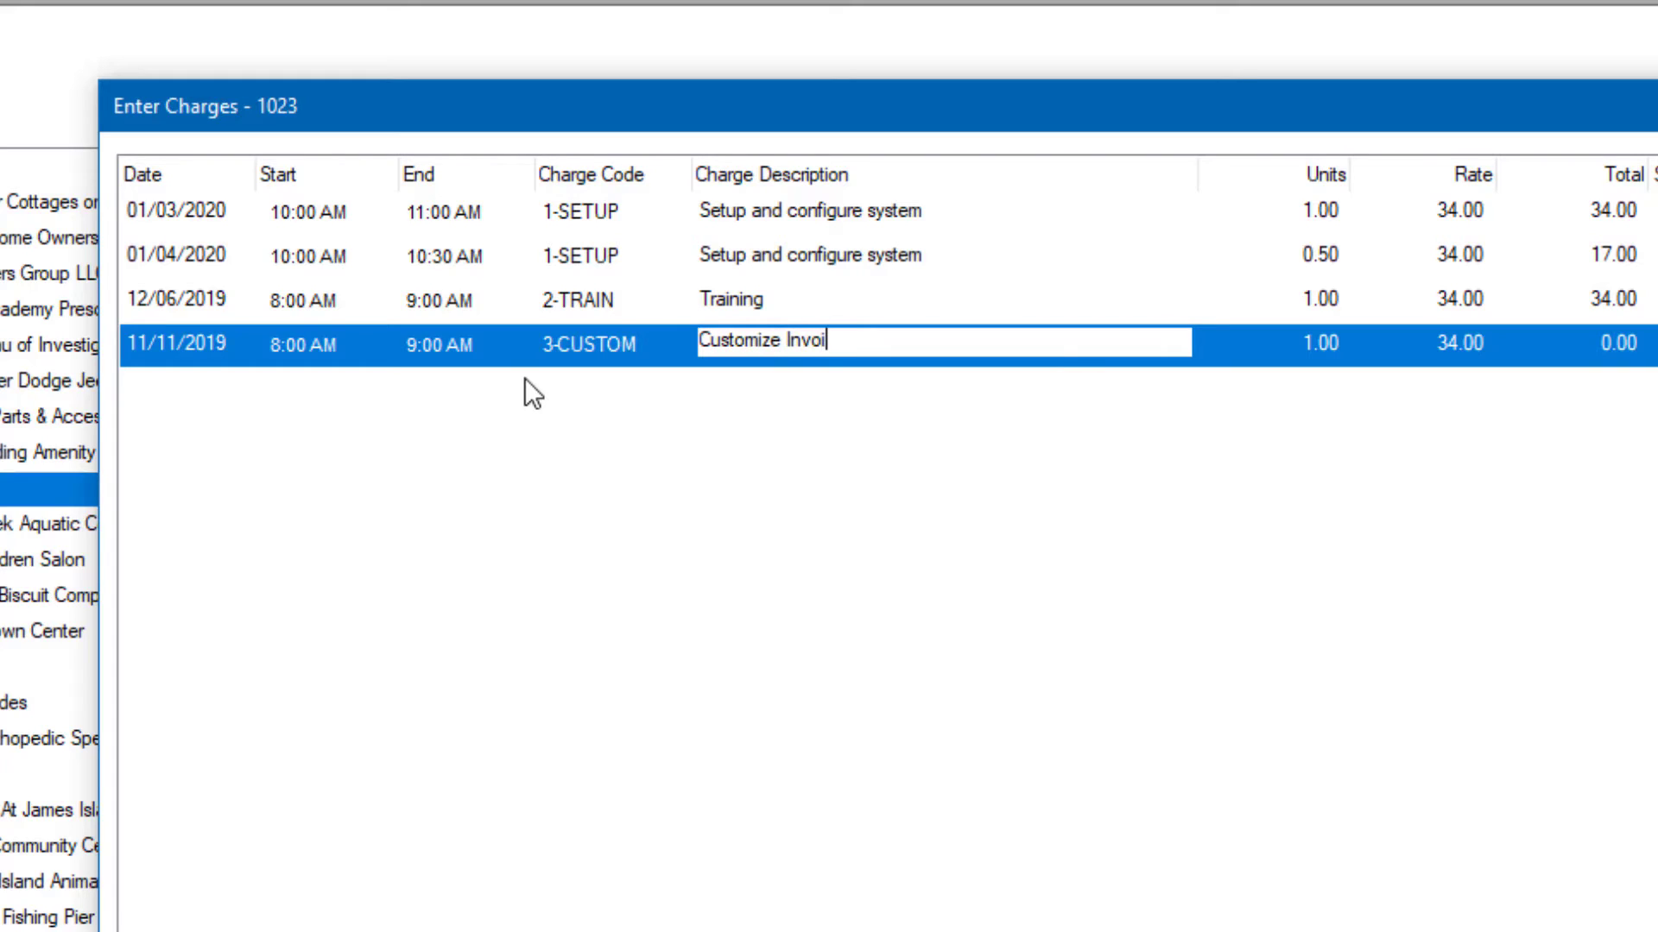
{"action": "type", "text": "ce"}
{"action": "key", "text": "Return"}
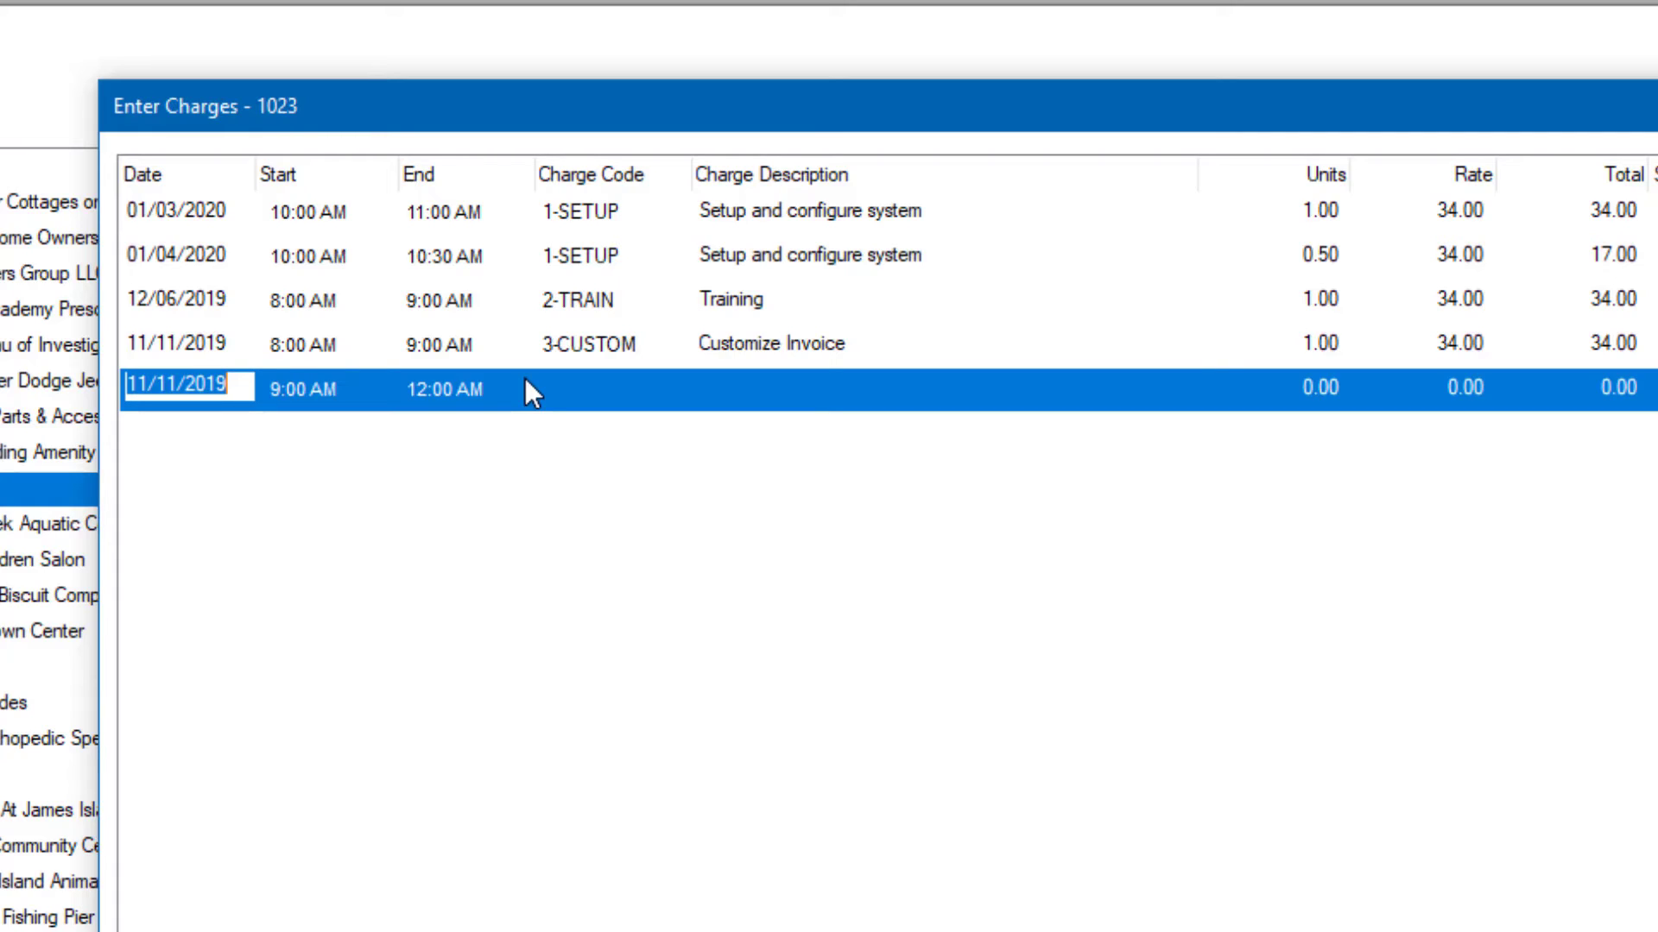
Step: Keep the fifth charge's date 11/11/2019 and start time 9:00 AM, and set its end time to 10:00 AM
{"action": "key", "text": "Tab"}
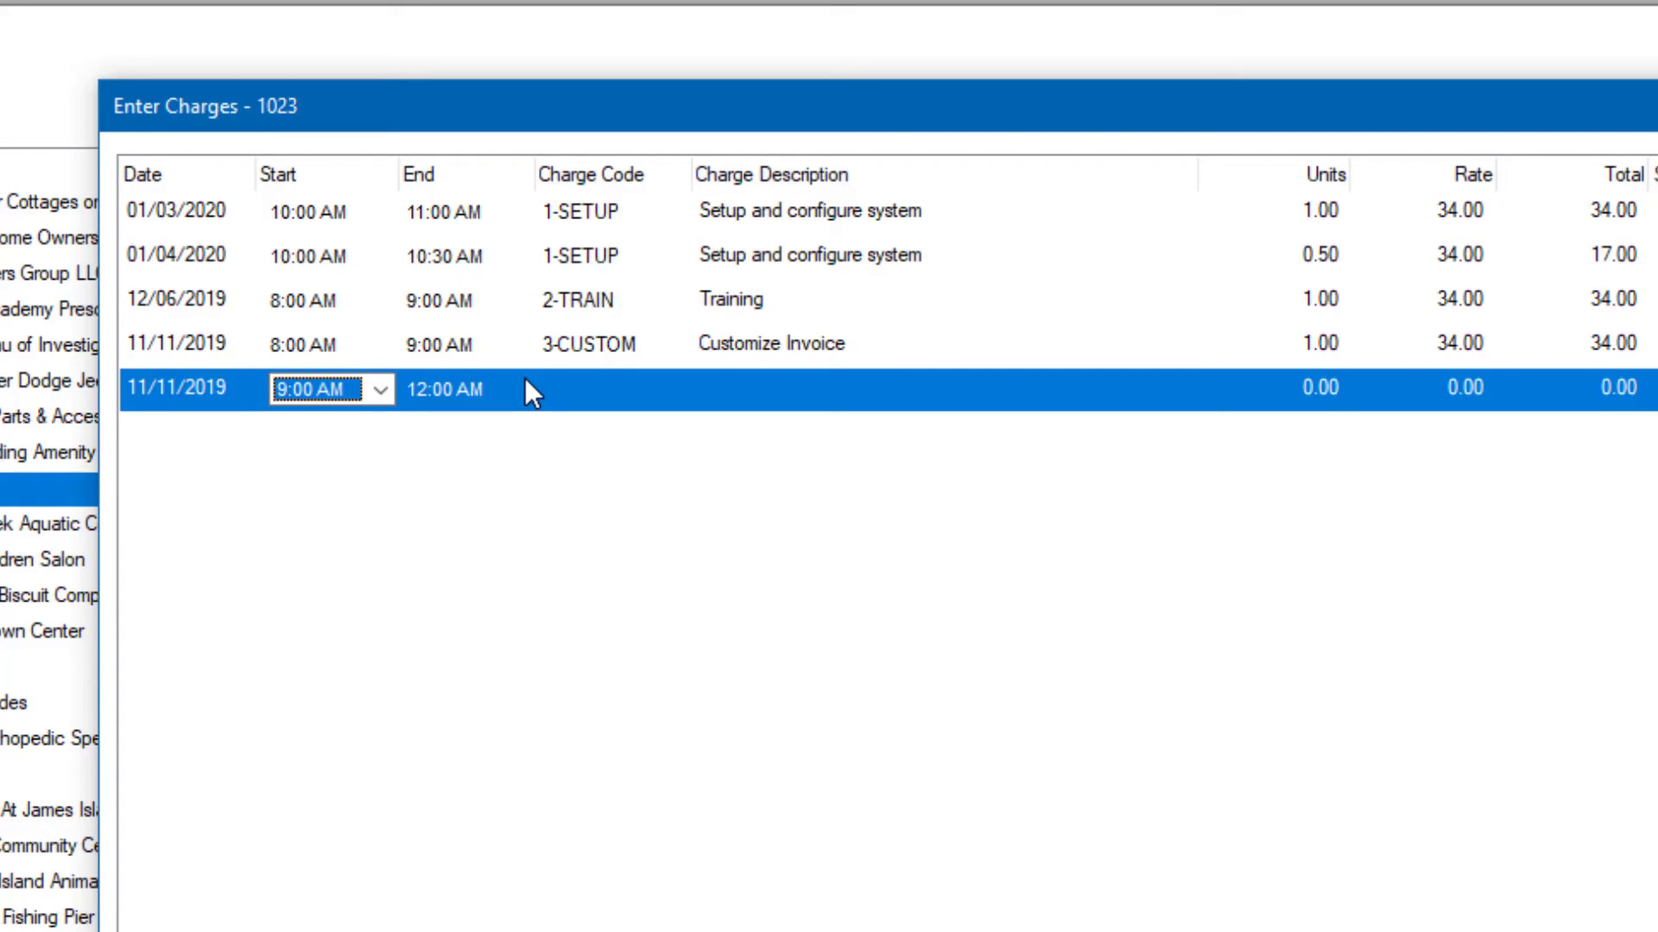
{"action": "key", "text": "Tab"}
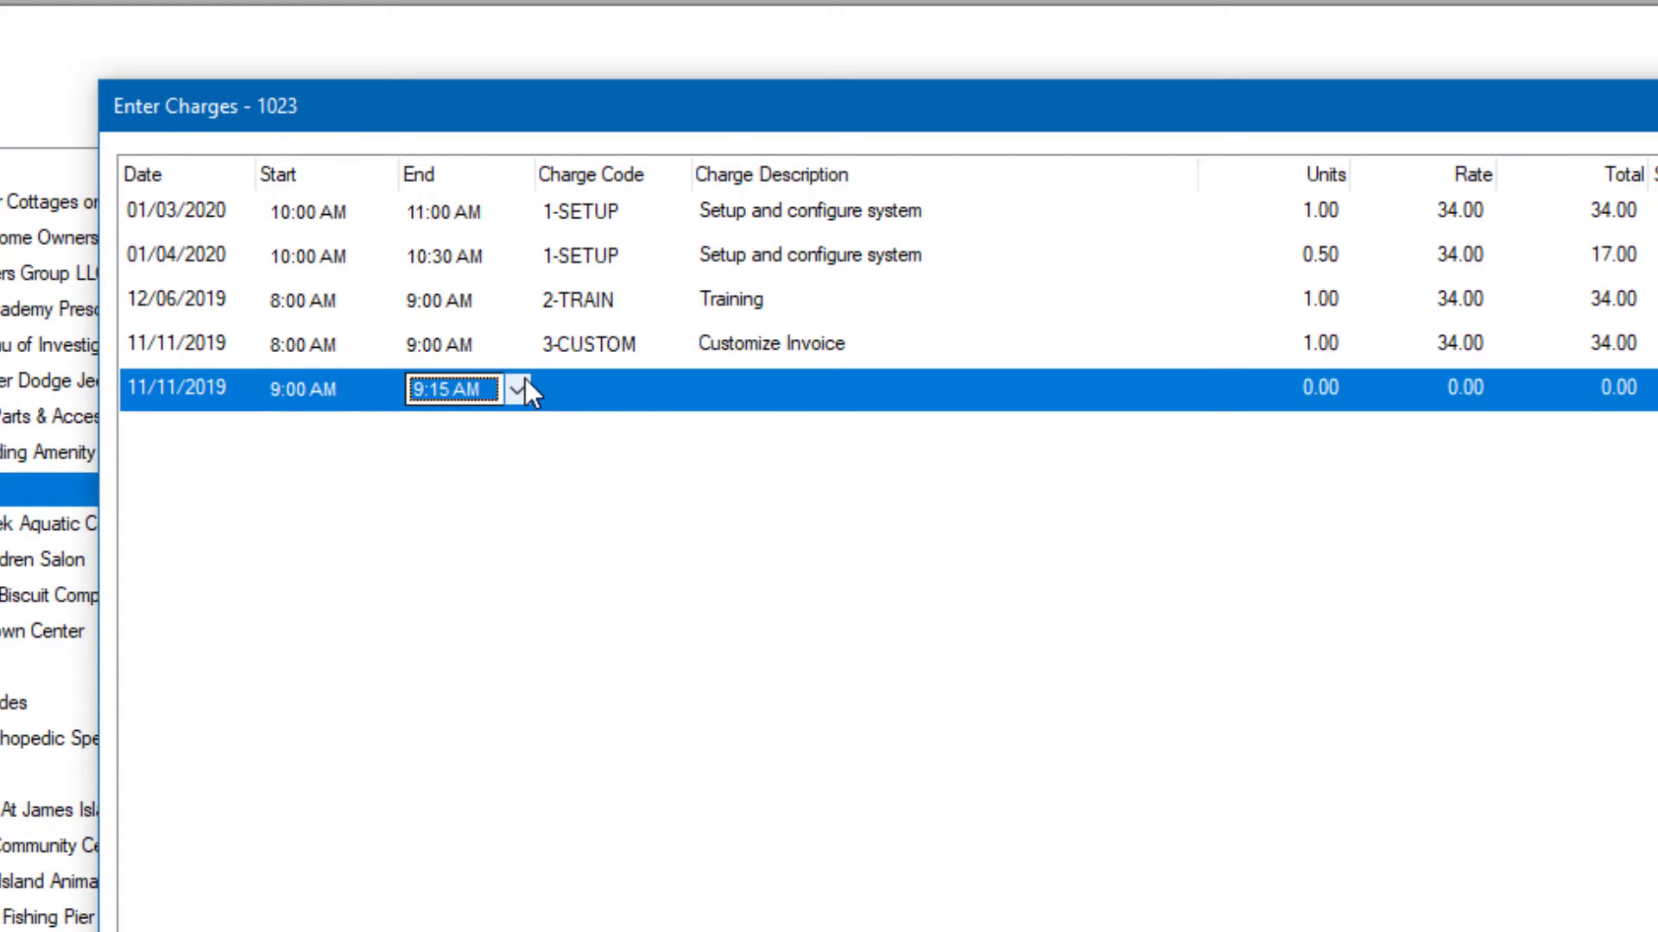
{"action": "key", "text": "1"}
{"action": "key", "text": "Tab"}
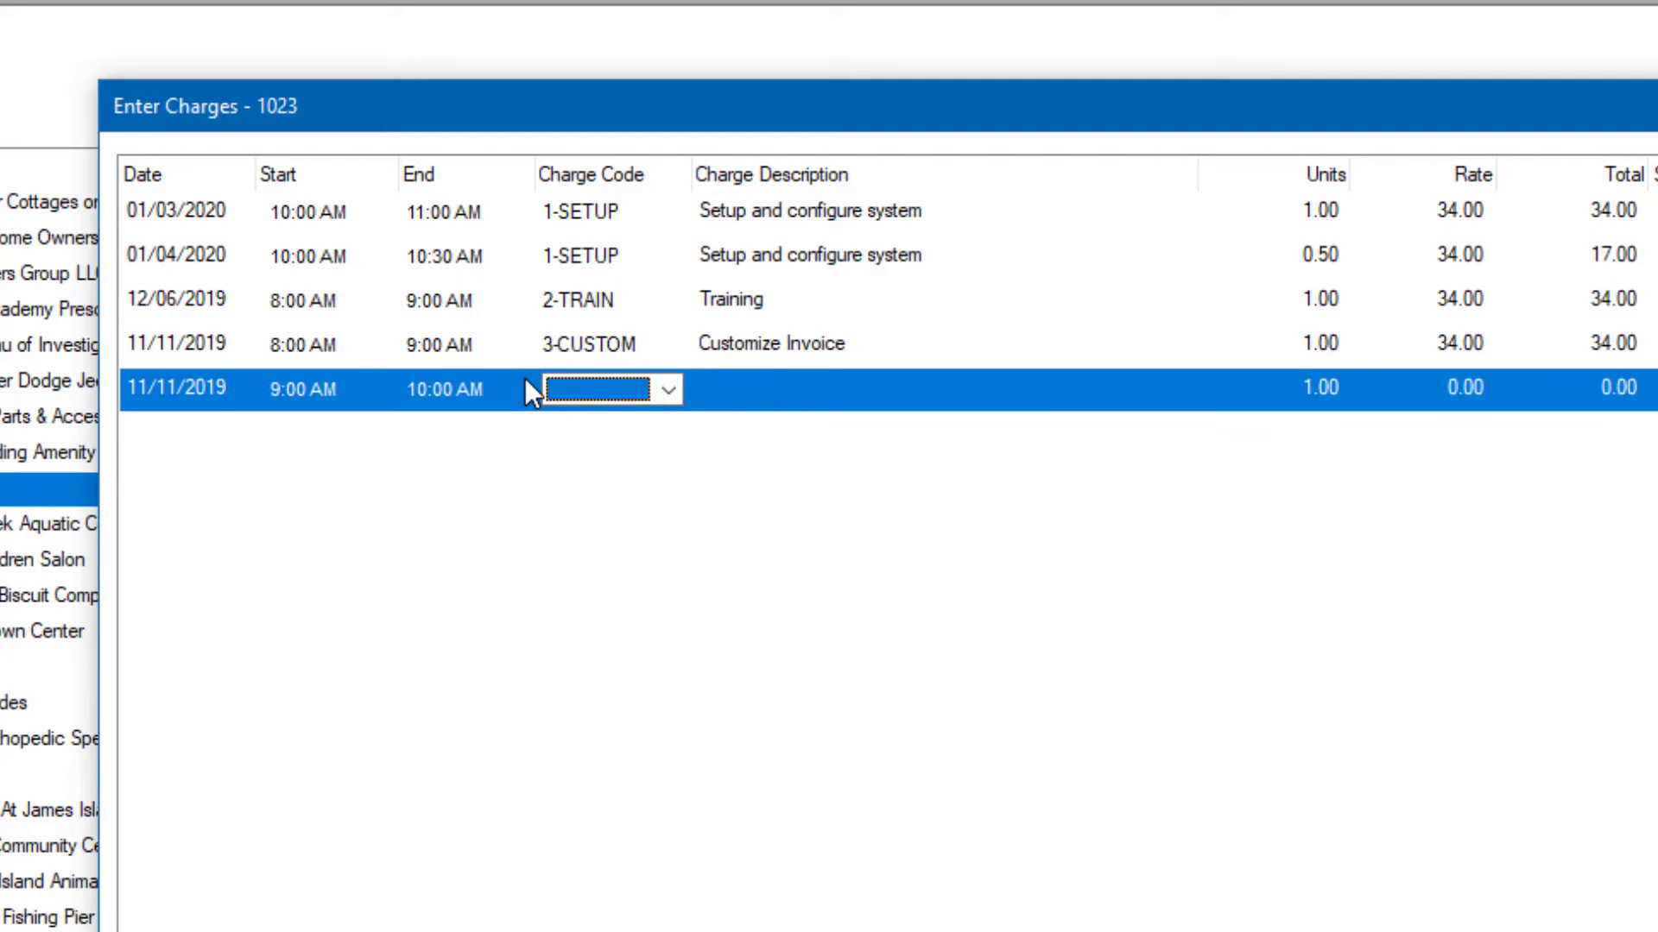
Step: Assign charge code 4-REPORTS to the fifth charge and enter the description "Add logo"
{"action": "key", "text": "4"}
{"action": "key", "text": "Tab"}
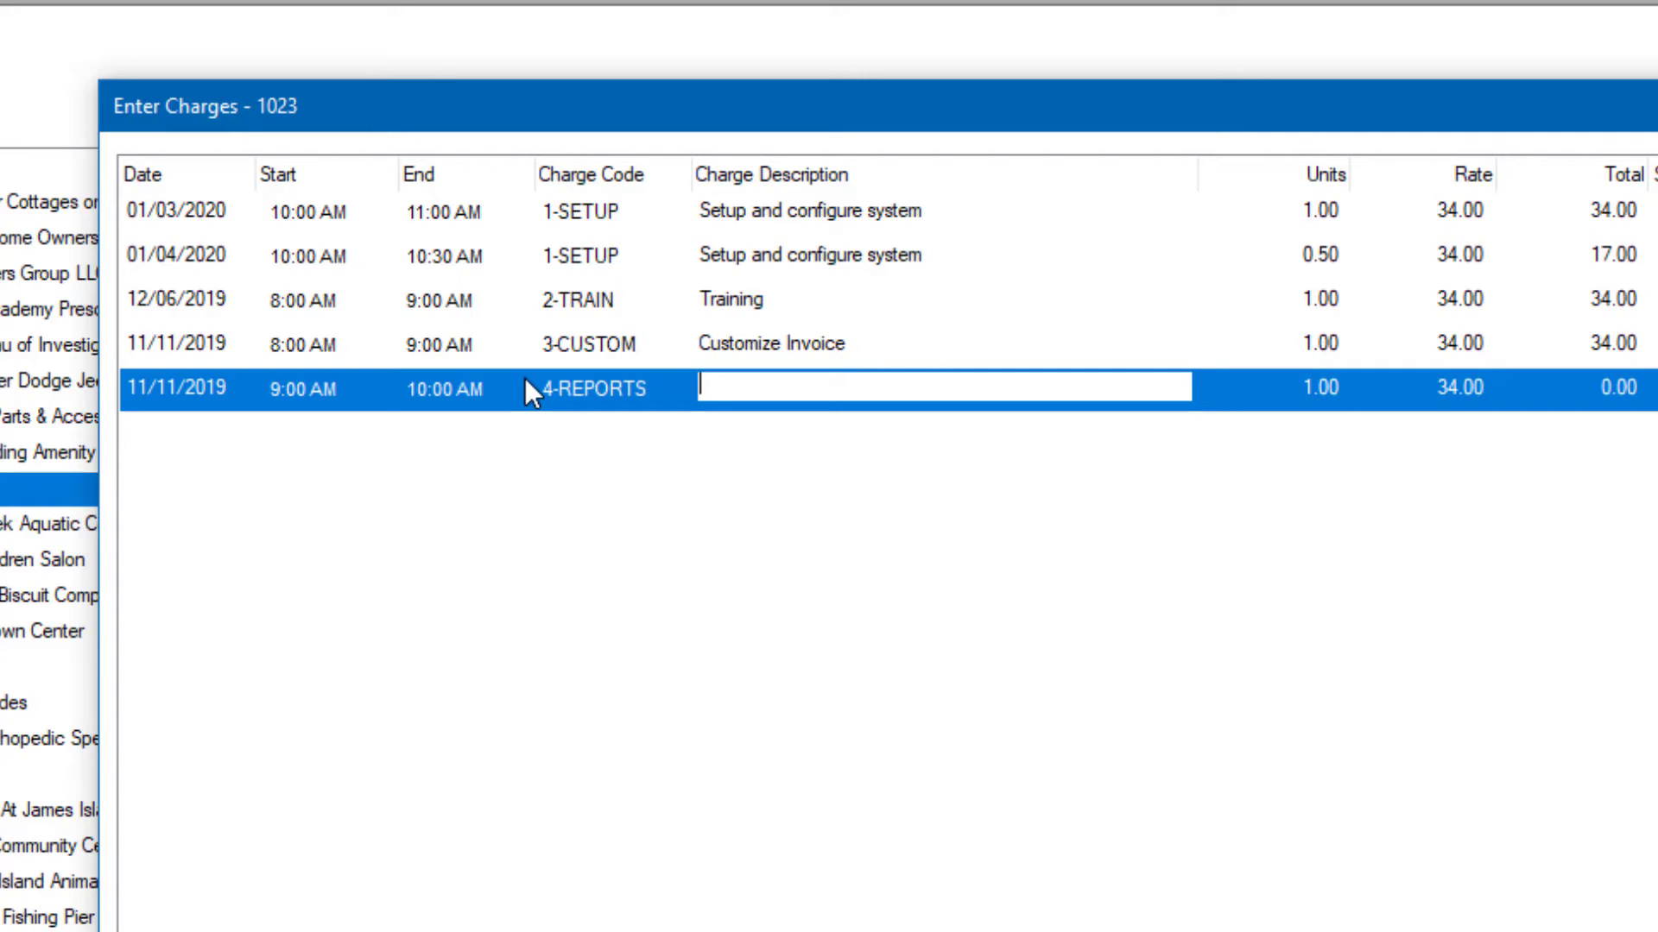
{"action": "type", "text": "Add logo"}
{"action": "key", "text": "Tab"}
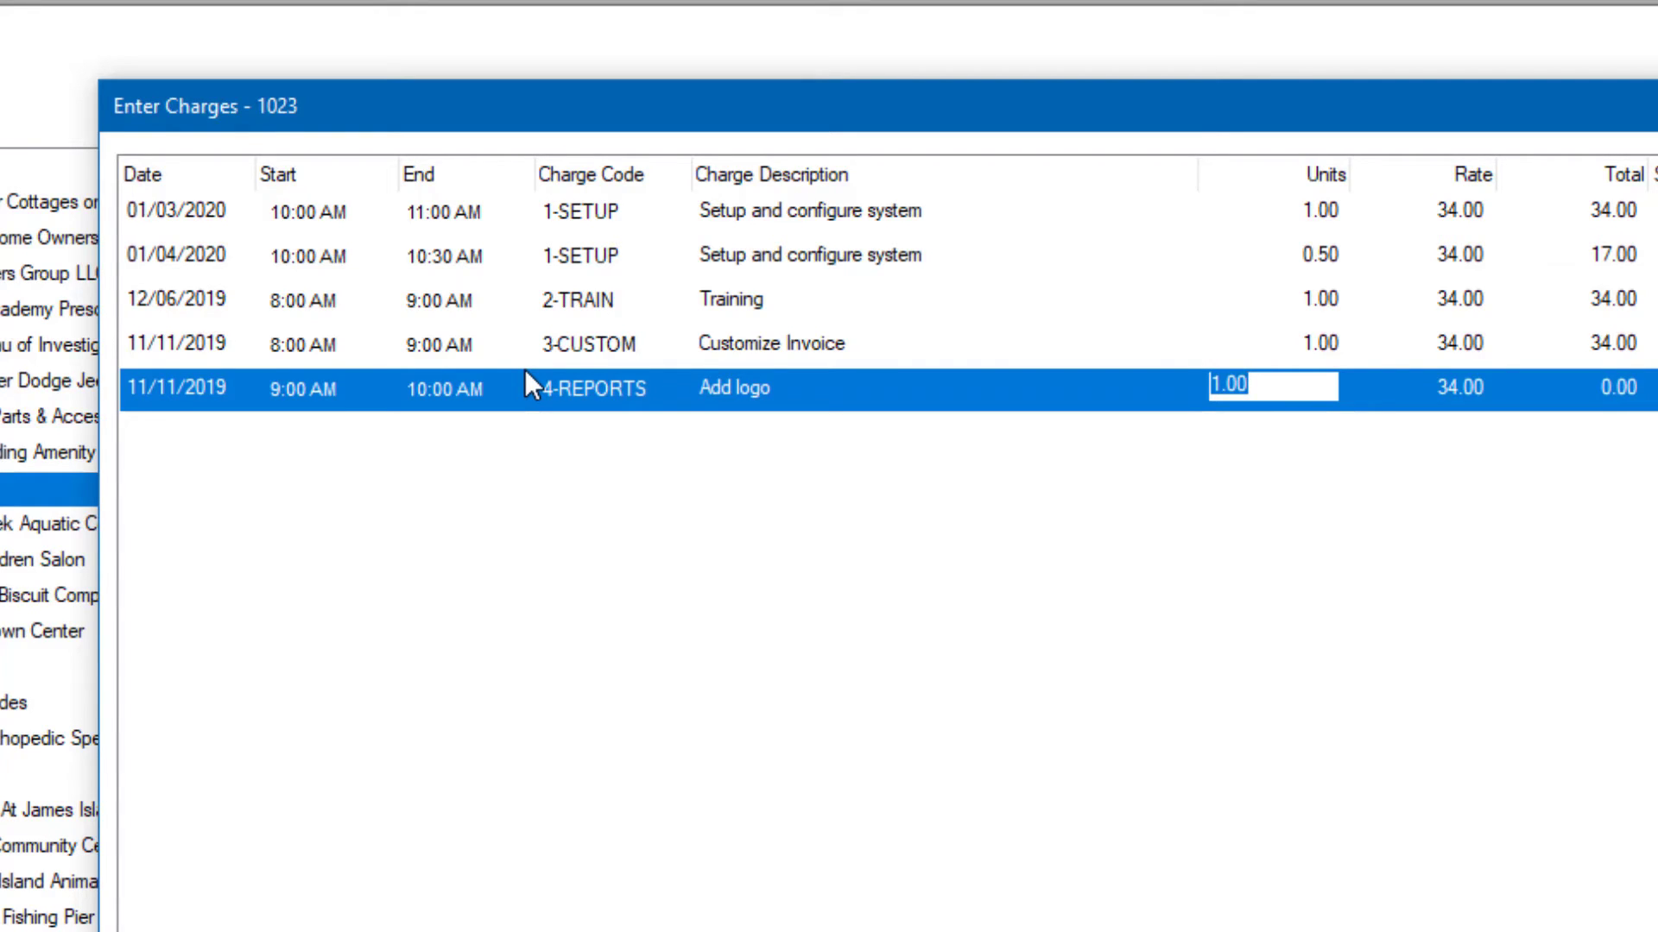
Step: Go back to the fifth charge's end time, change it to 10:15 AM, and add a new entry line
{"action": "key", "text": "shift+Tab"}
{"action": "key", "text": "shift+Tab"}
{"action": "key", "text": "shift+Tab"}
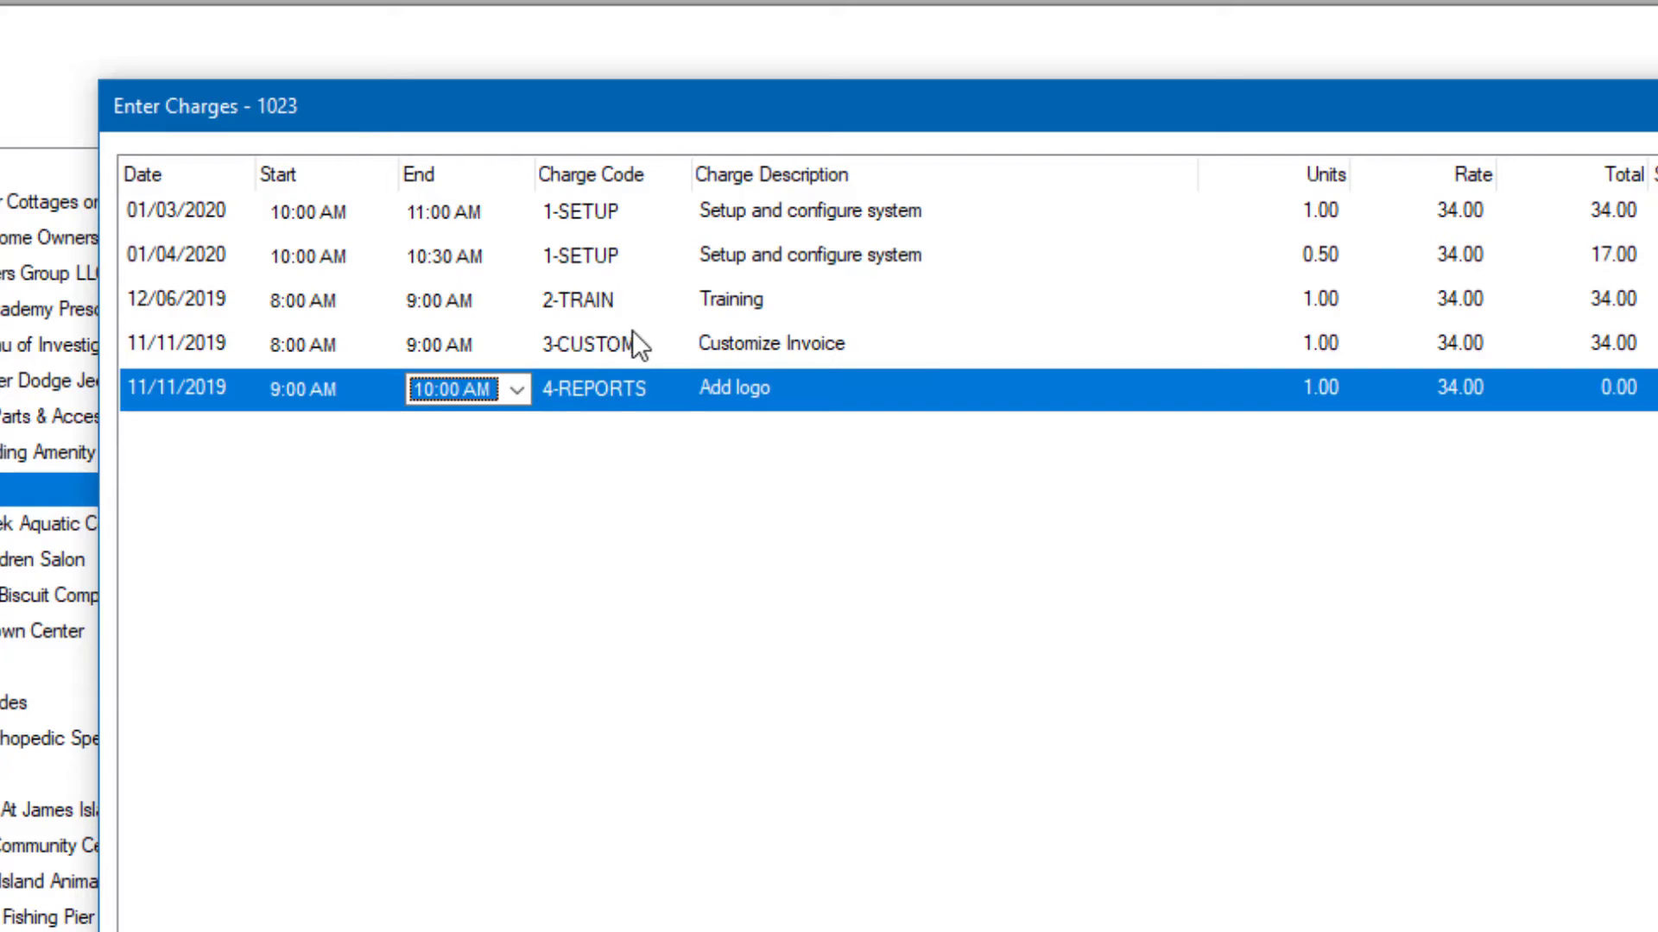
{"action": "left_click", "coordinate": [511, 390]}
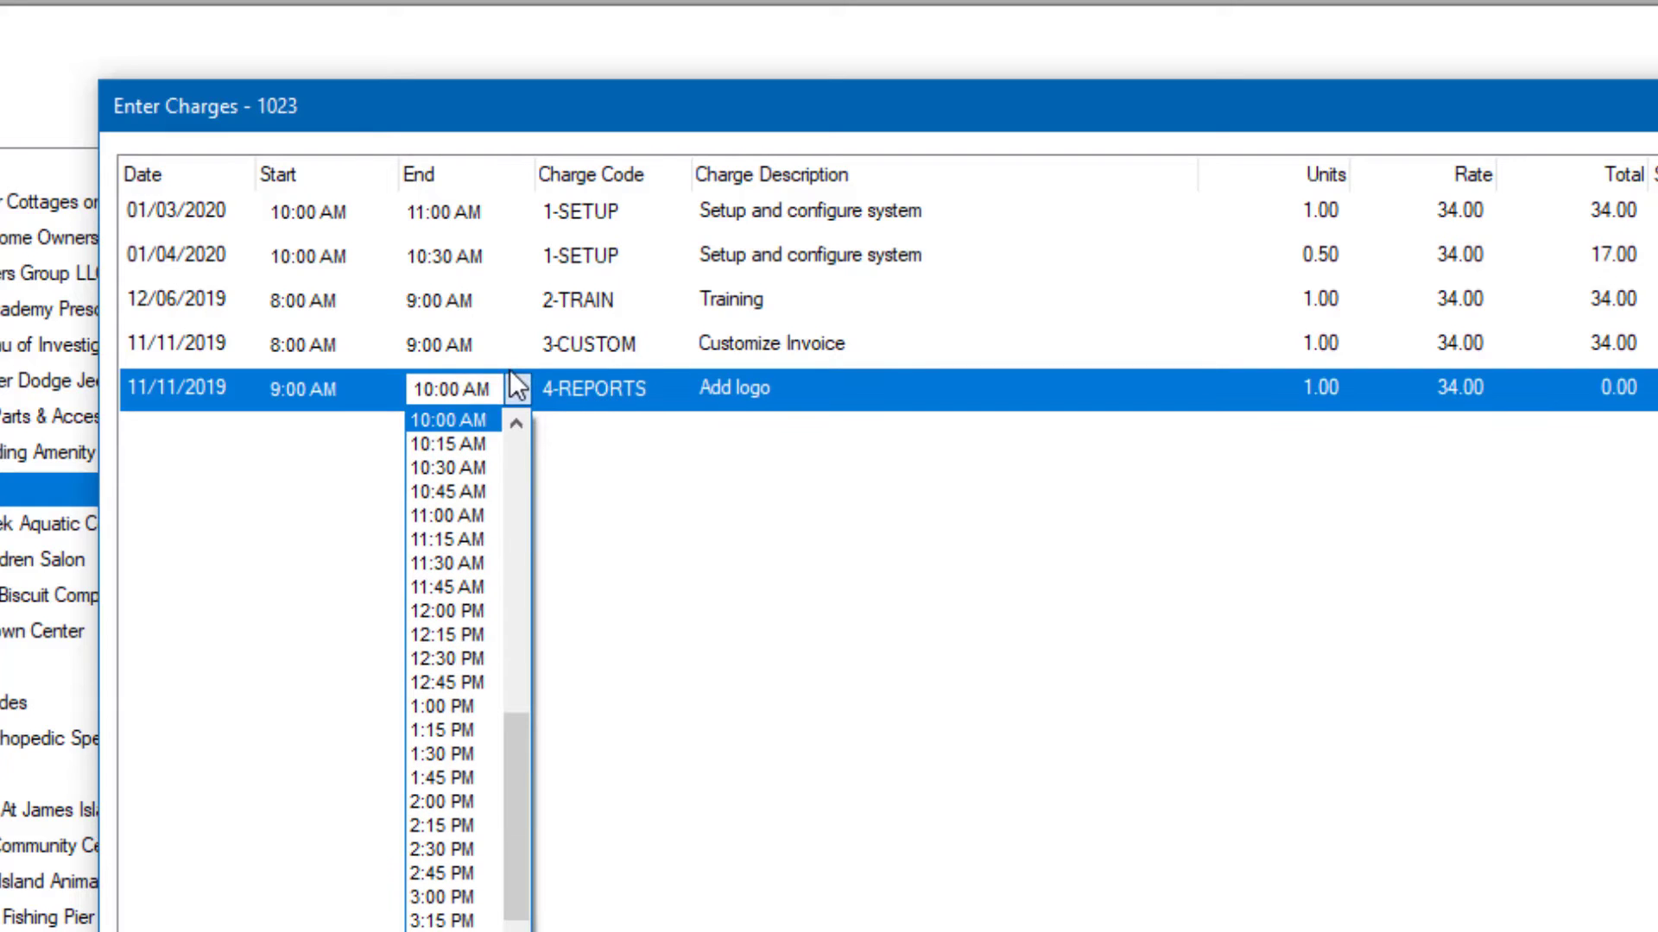
{"action": "left_click", "coordinate": [455, 444]}
{"action": "key", "text": "Tab"}
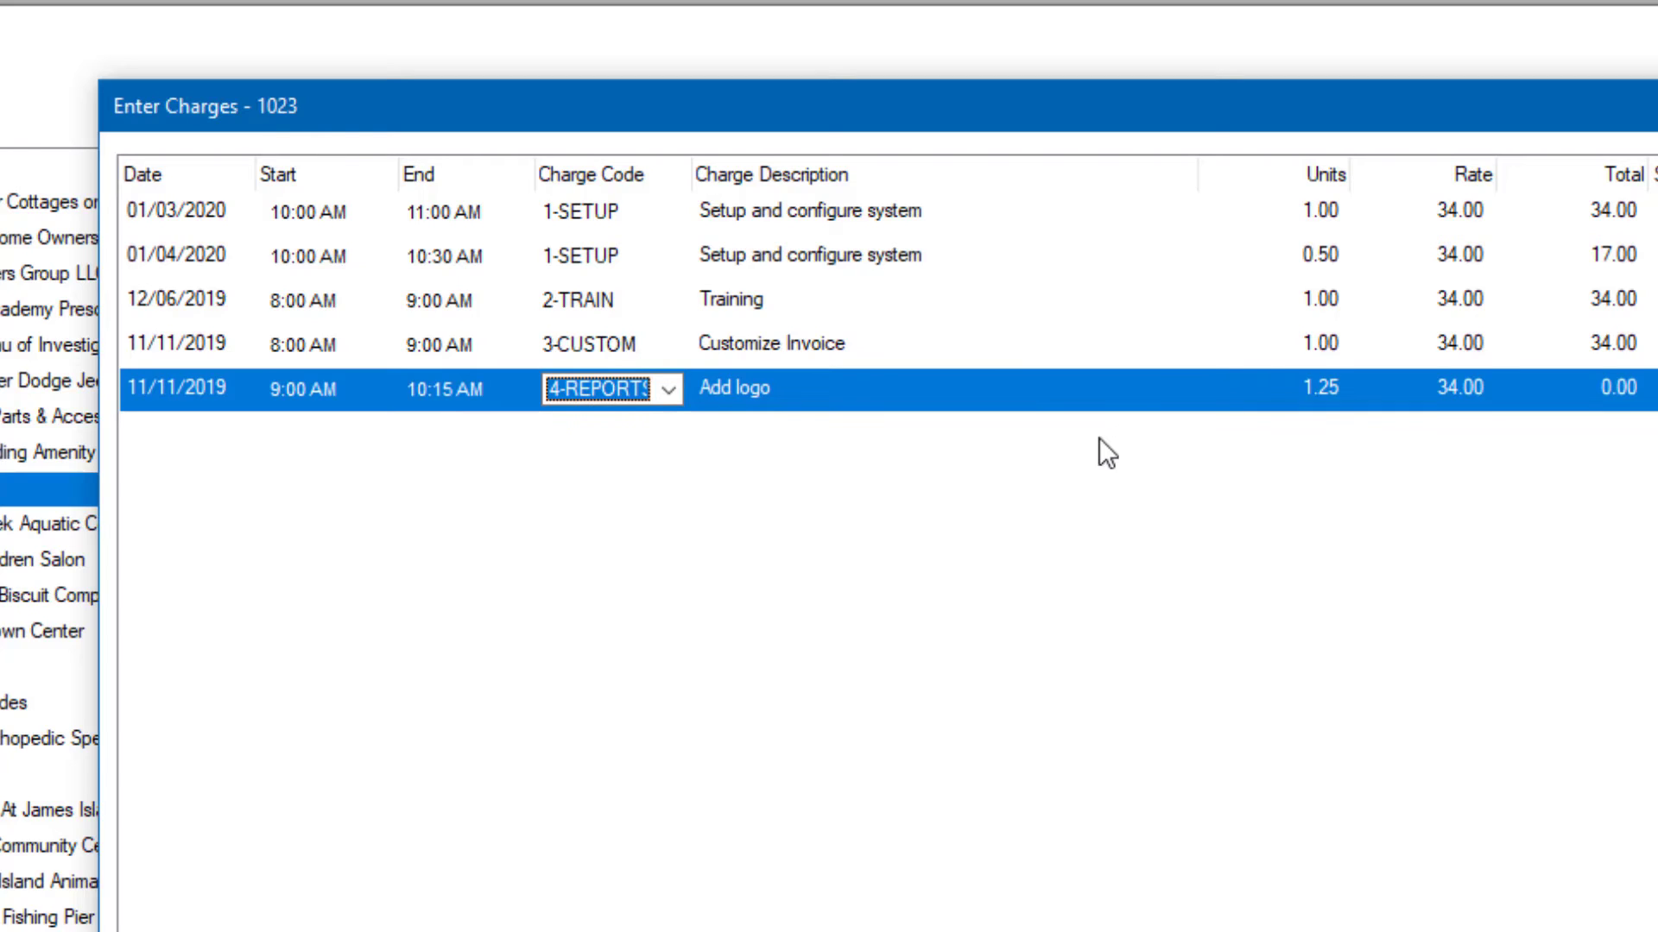
{"action": "key", "text": "Return"}
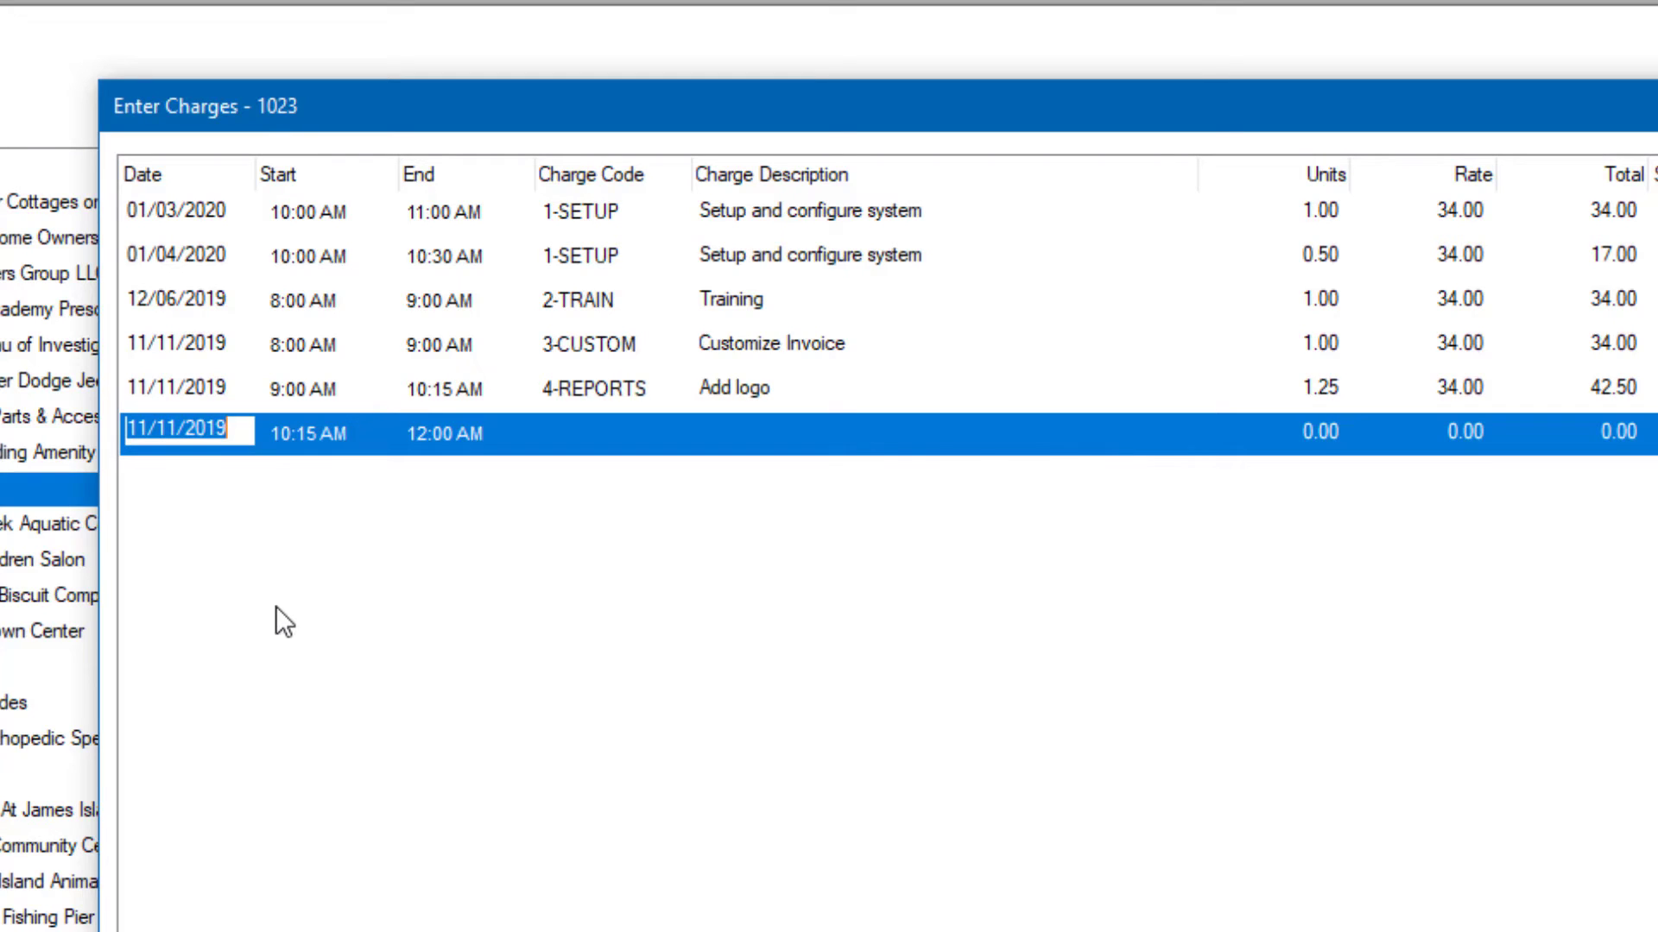
Step: Advance the sixth charge's date by one day to 11/12/2019 and set its start time to 8:00 AM
{"action": "key", "text": "plus"}
{"action": "key", "text": "Tab"}
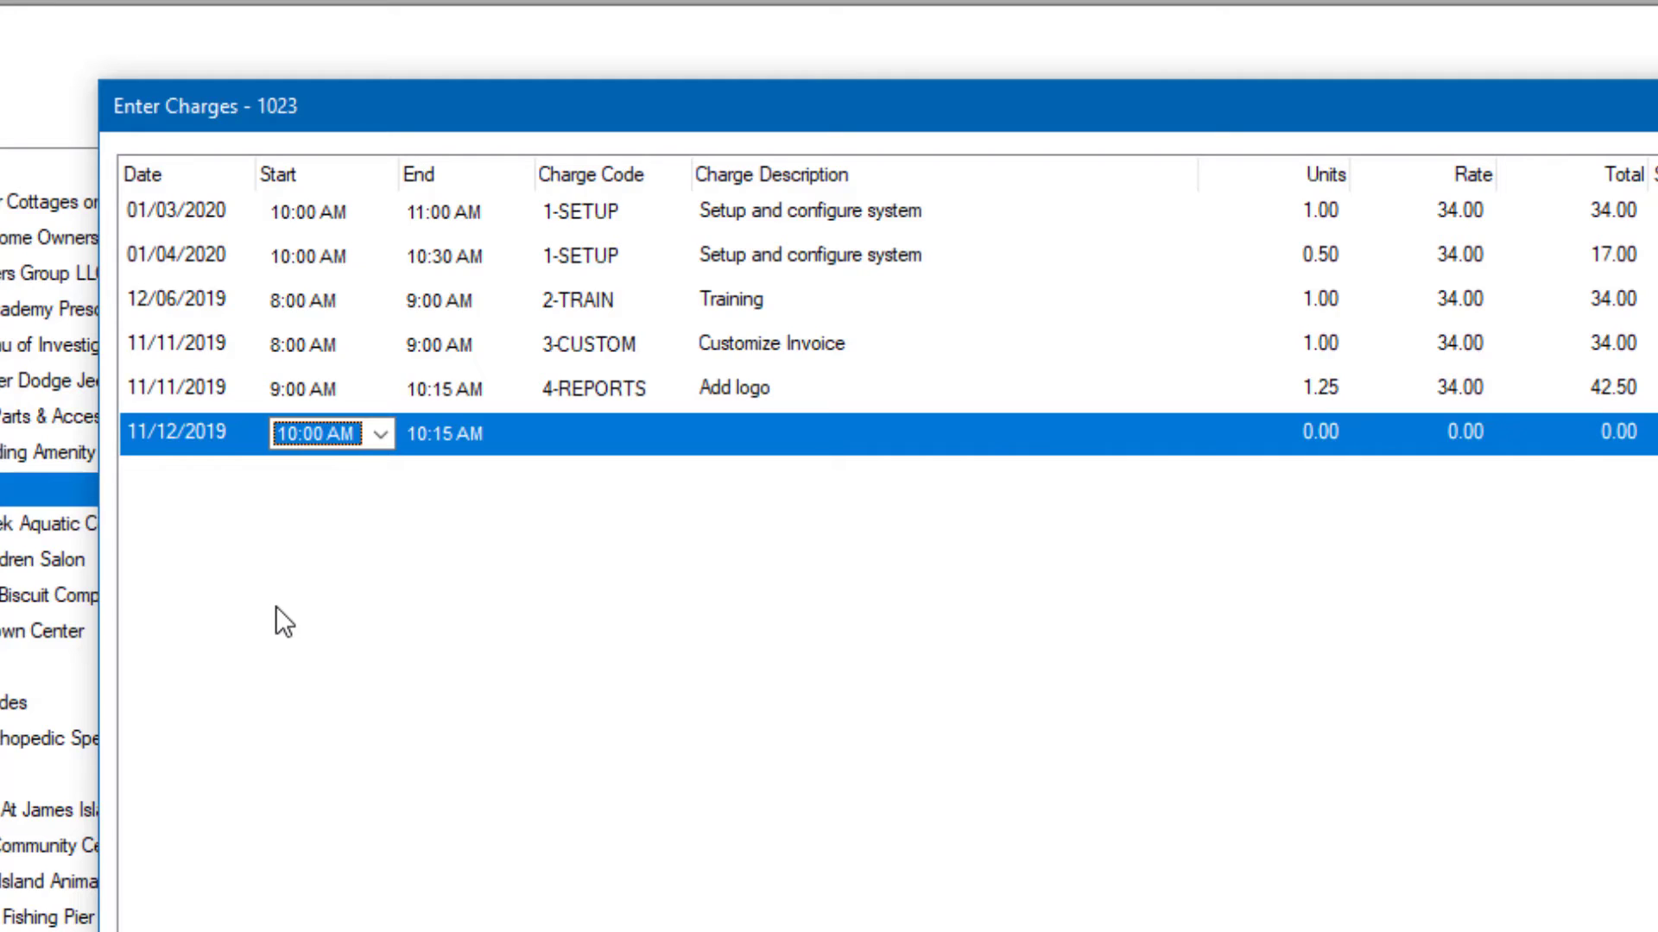
{"action": "key", "text": "8"}
{"action": "key", "text": "8"}
{"action": "key", "text": "8"}
{"action": "key", "text": "8"}
{"action": "key", "text": "8"}
{"action": "key", "text": "Tab"}
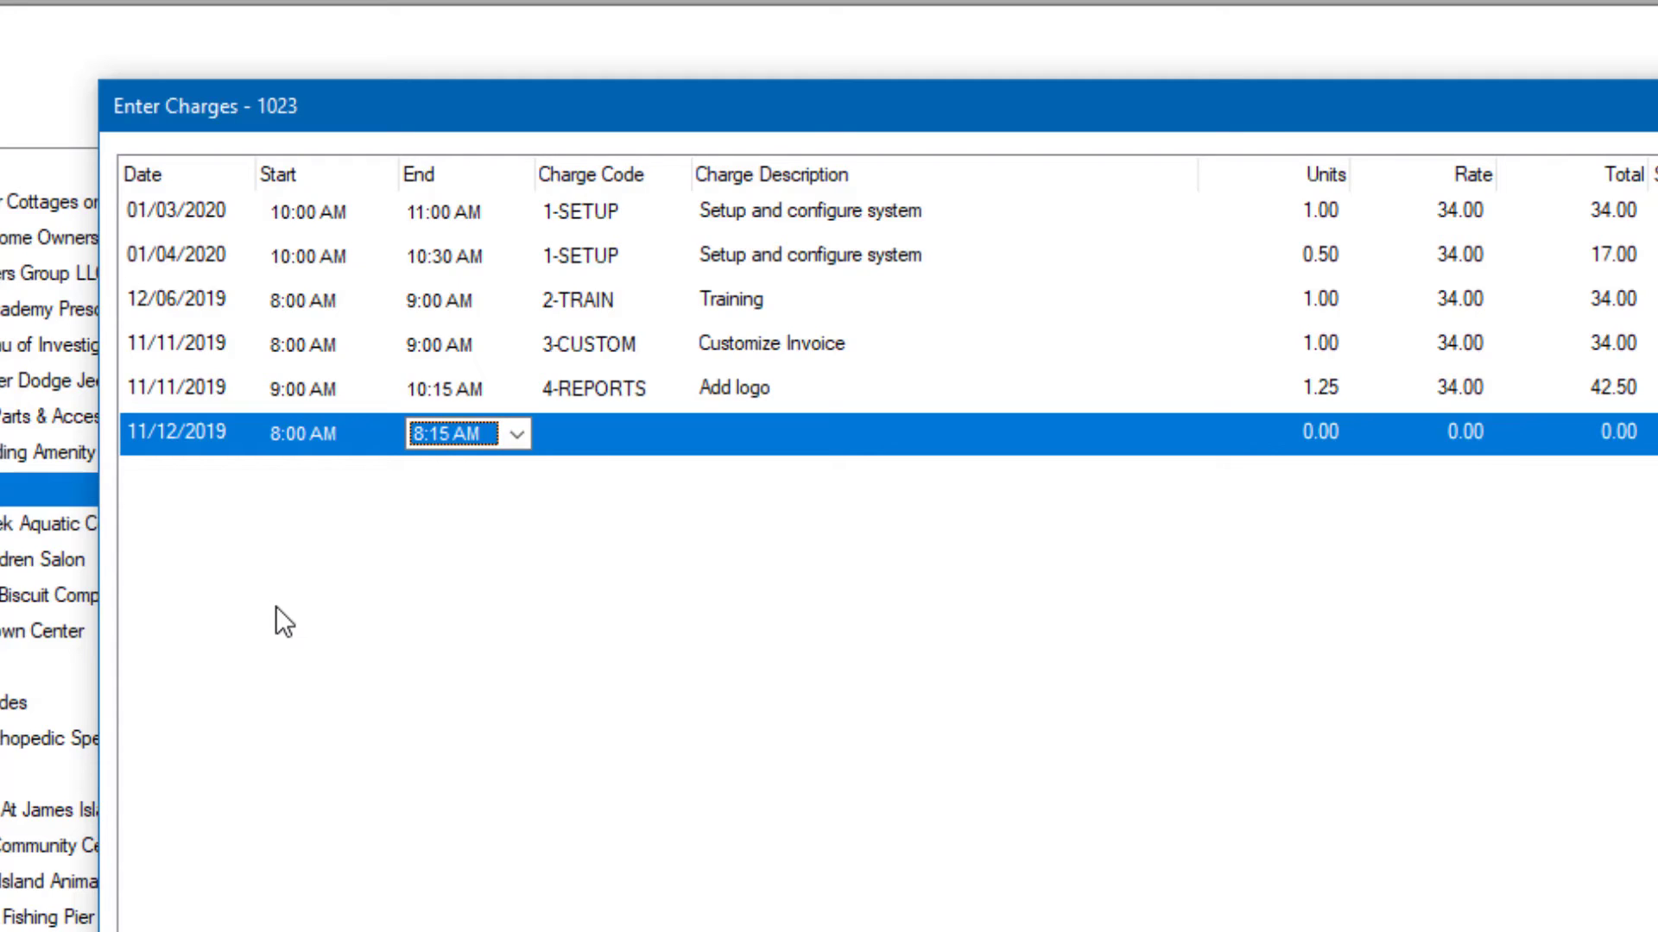
Step: Set the sixth charge's end time to 9:00 AM
{"action": "key", "text": "Down"}
{"action": "key", "text": "Down"}
{"action": "key", "text": "Down"}
{"action": "key", "text": "Tab"}
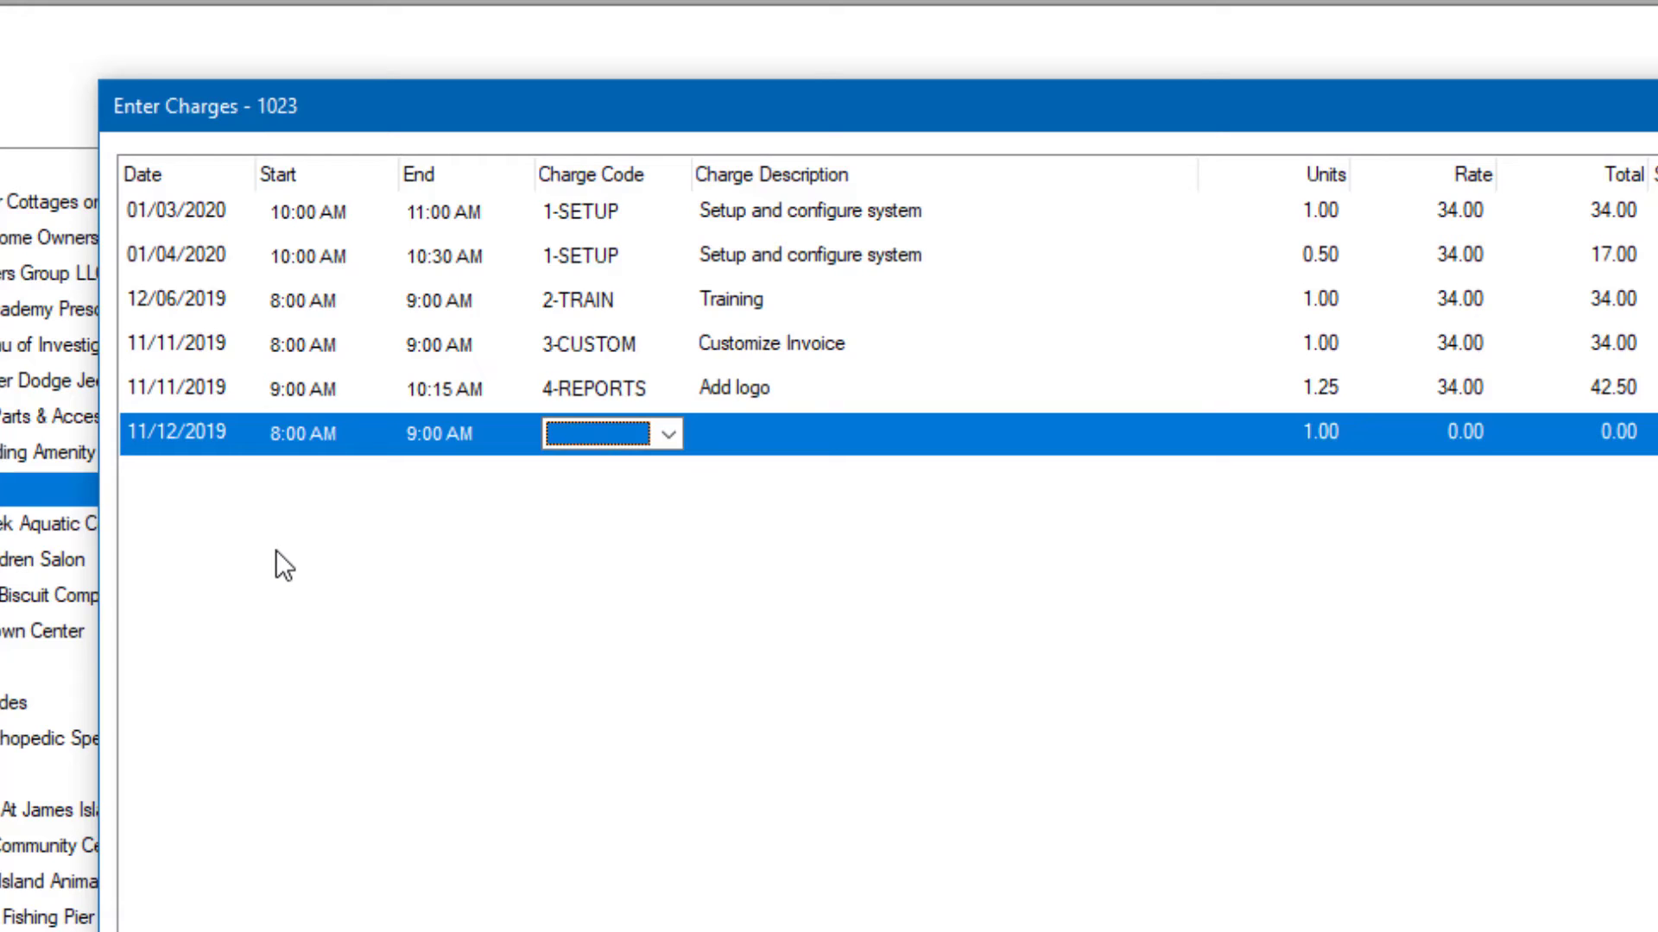
Step: Assign charge code 4-REPORTS to the sixth charge and enter the description "Additional changes to invoice"
{"action": "key", "text": "4"}
{"action": "key", "text": "Tab"}
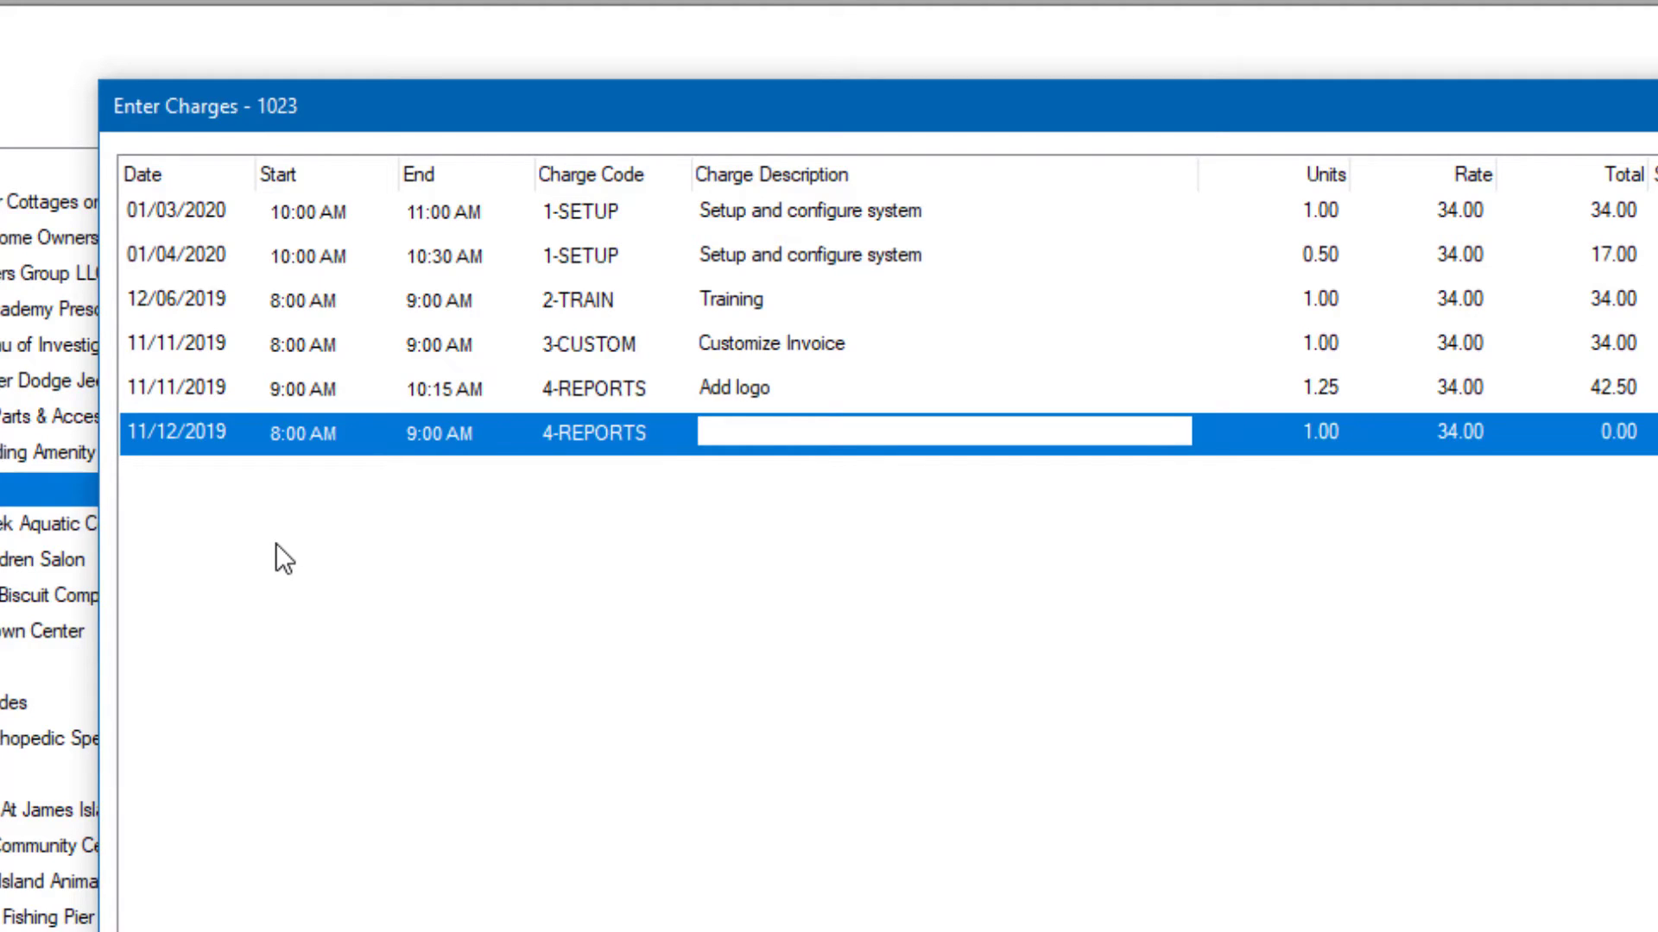
{"action": "type", "text": "Additional changes to invoice"}
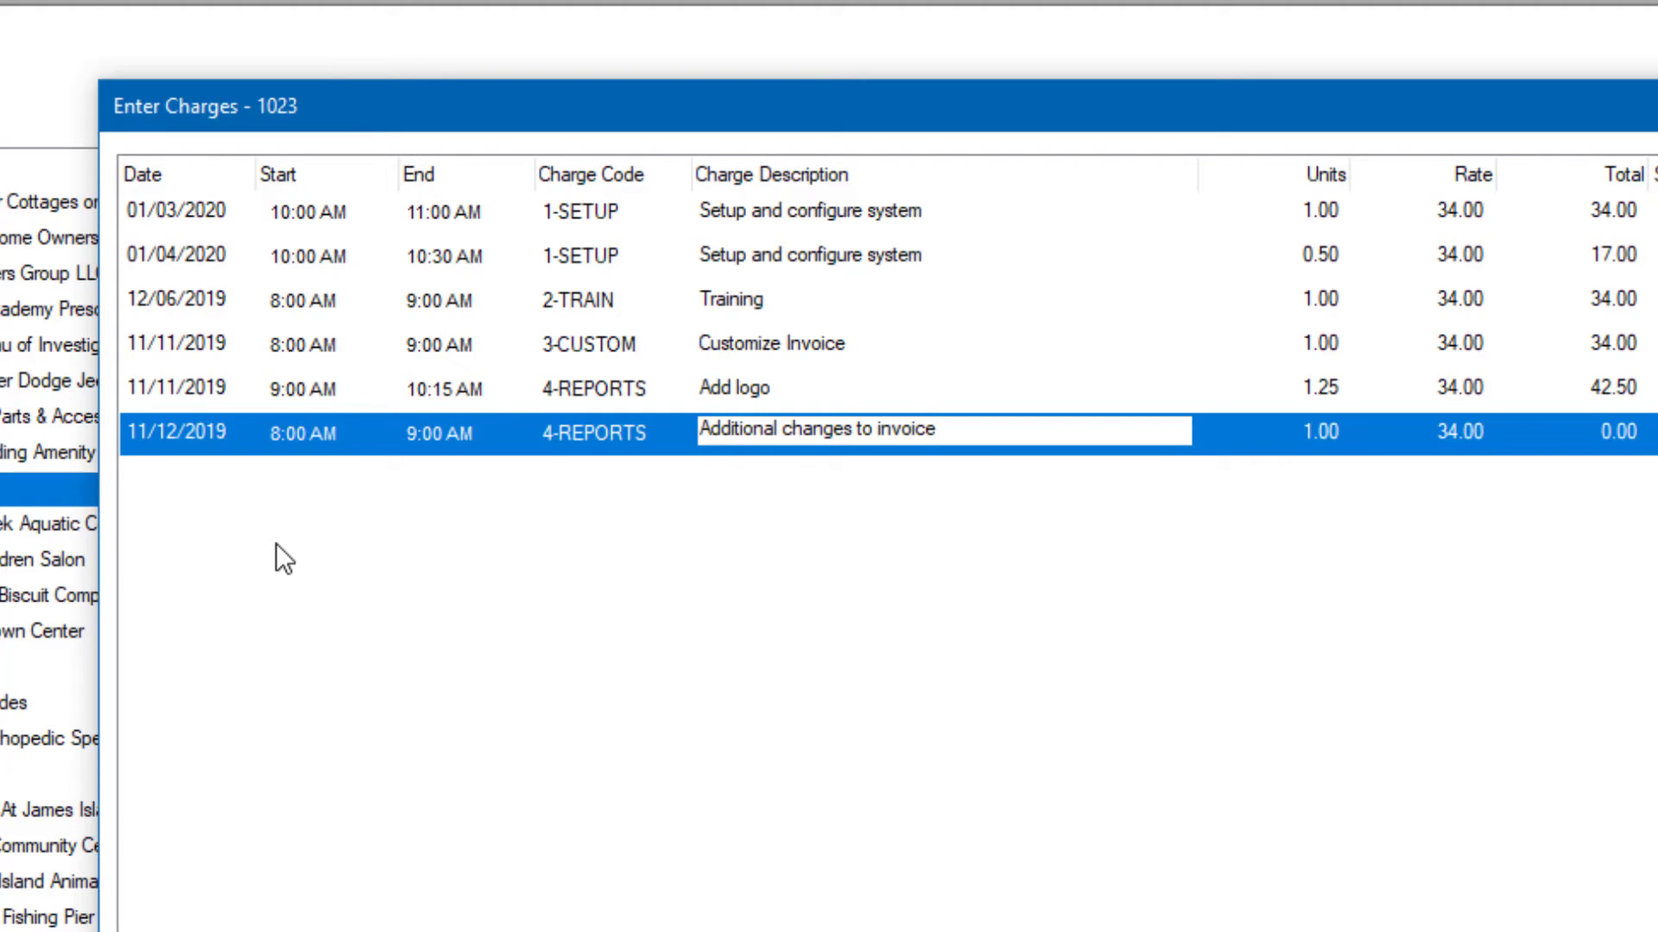
Step: Check the daily entry, unit and amount totals for the 11/11/2019, 11/12/2019 and 01/03/2020 charges, and close the charge entry window
{"action": "key", "text": "Up"}
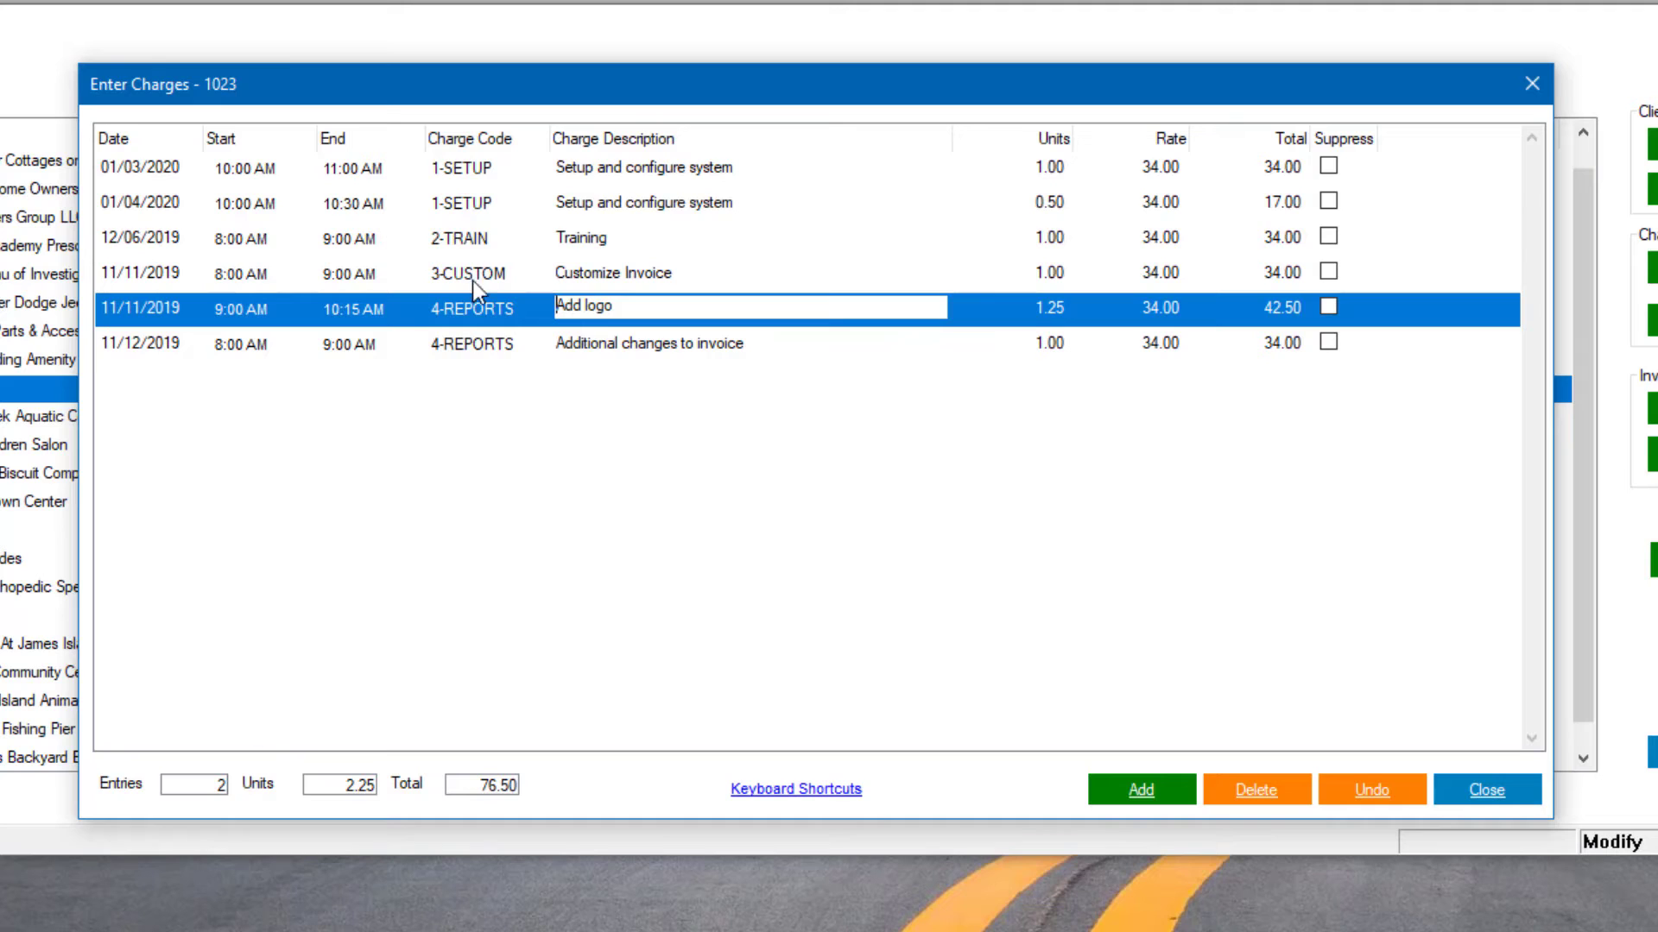
{"action": "left_click", "coordinate": [160, 342]}
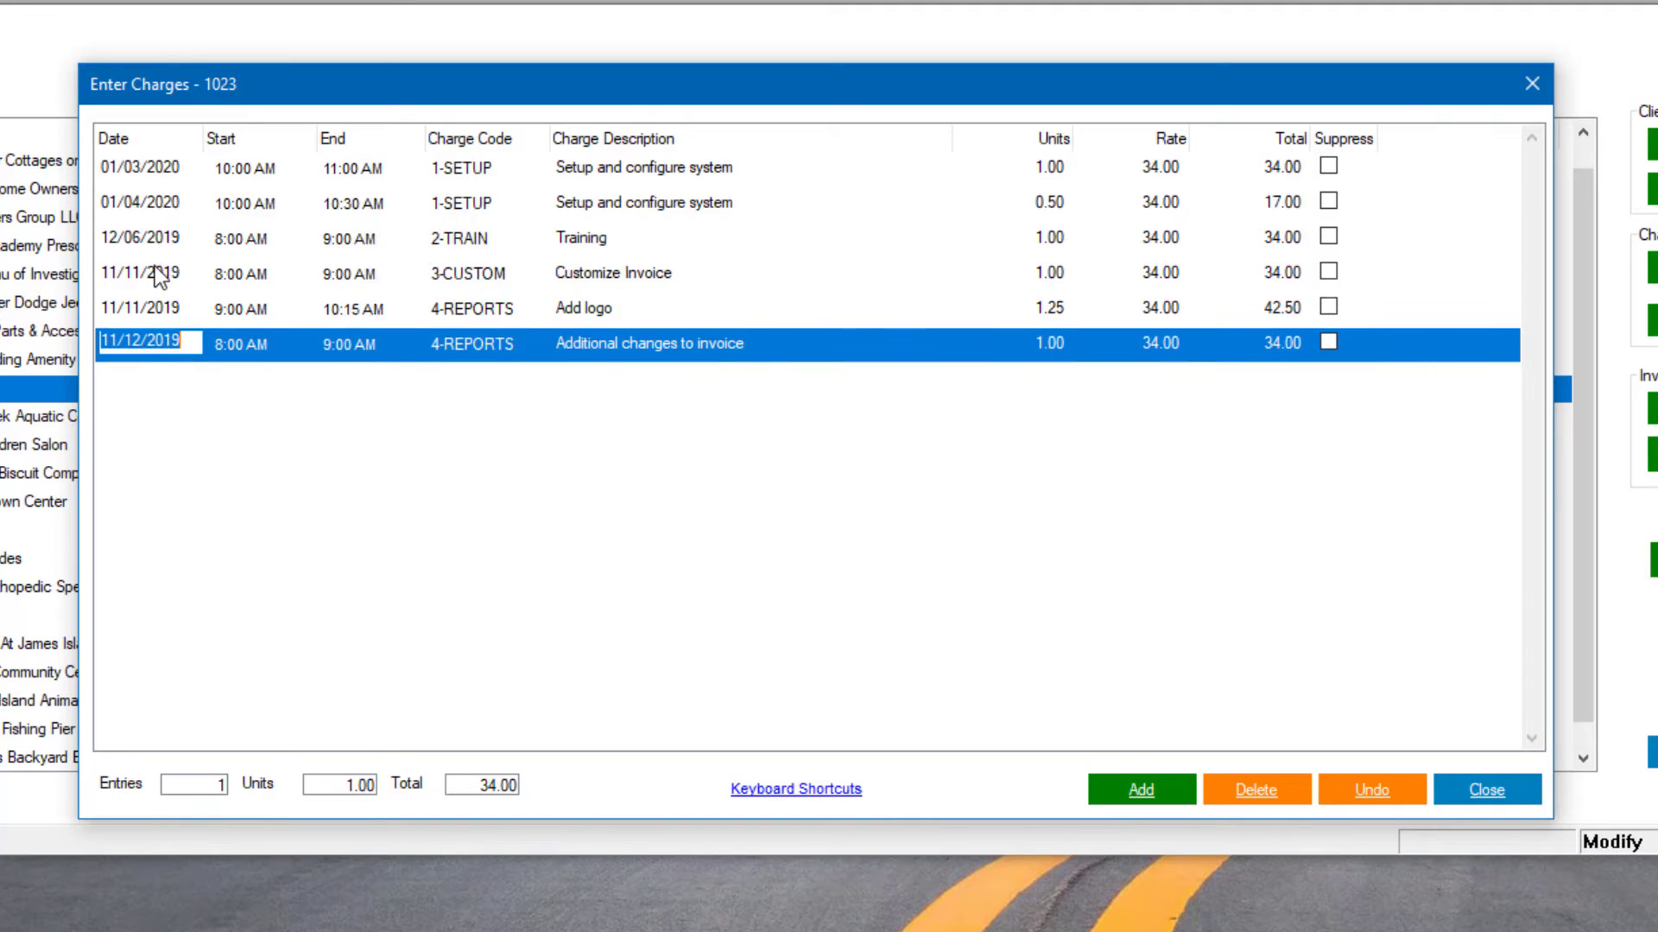
{"action": "left_click", "coordinate": [159, 273]}
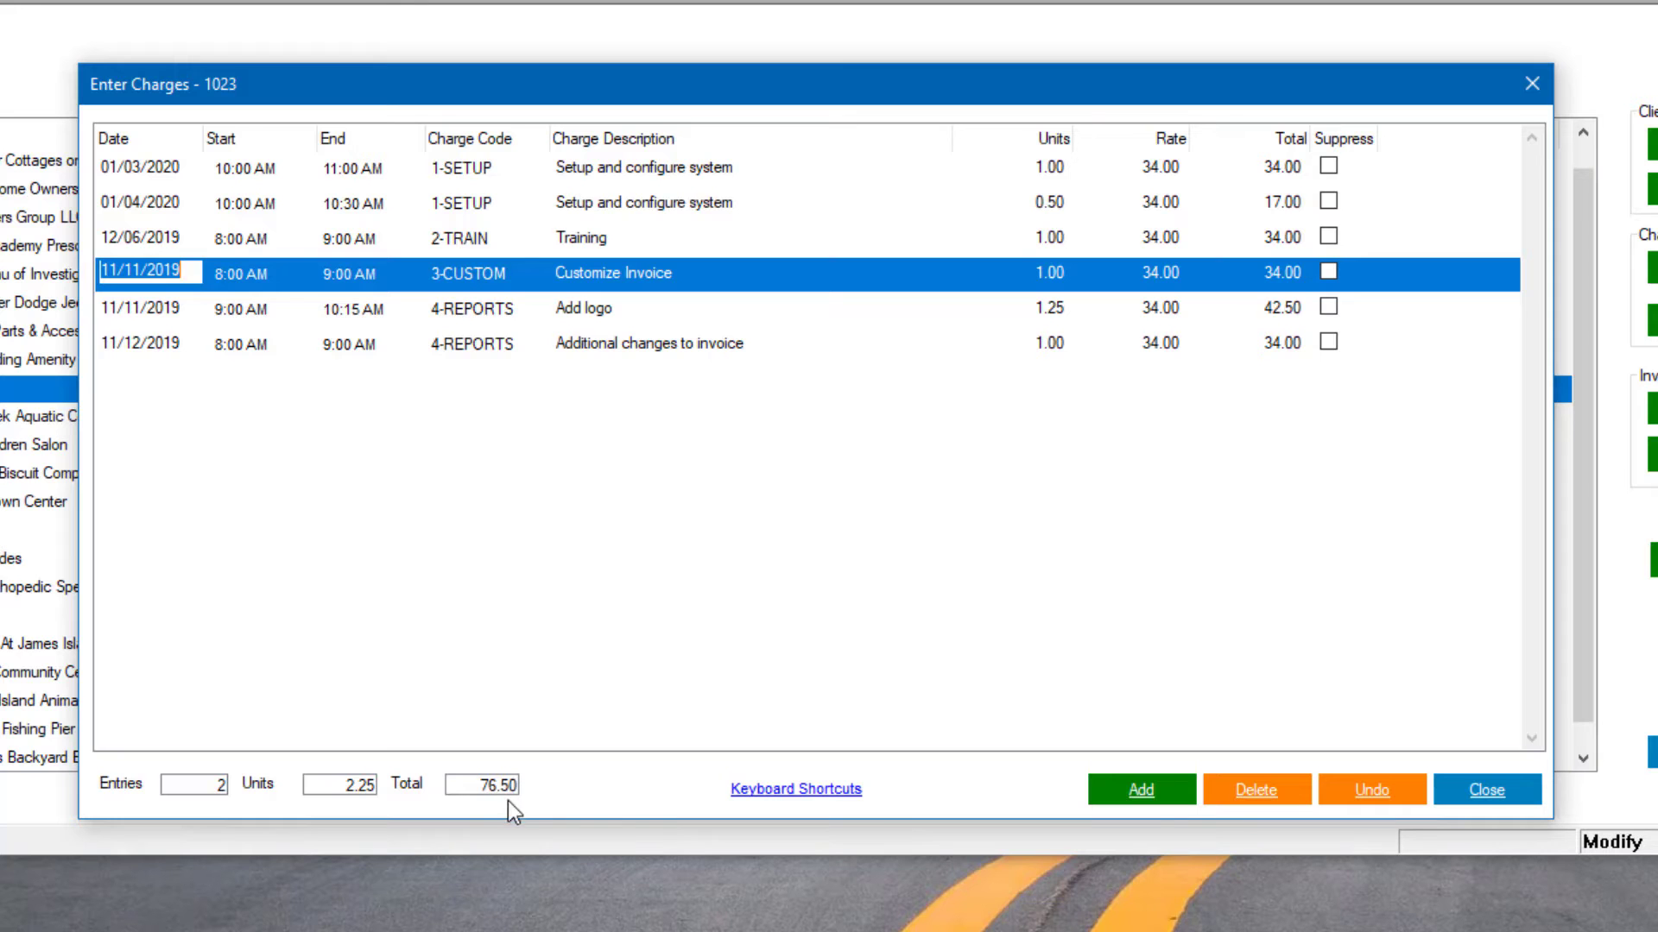
{"action": "left_click", "coordinate": [446, 168]}
{"action": "left_click", "coordinate": [442, 180]}
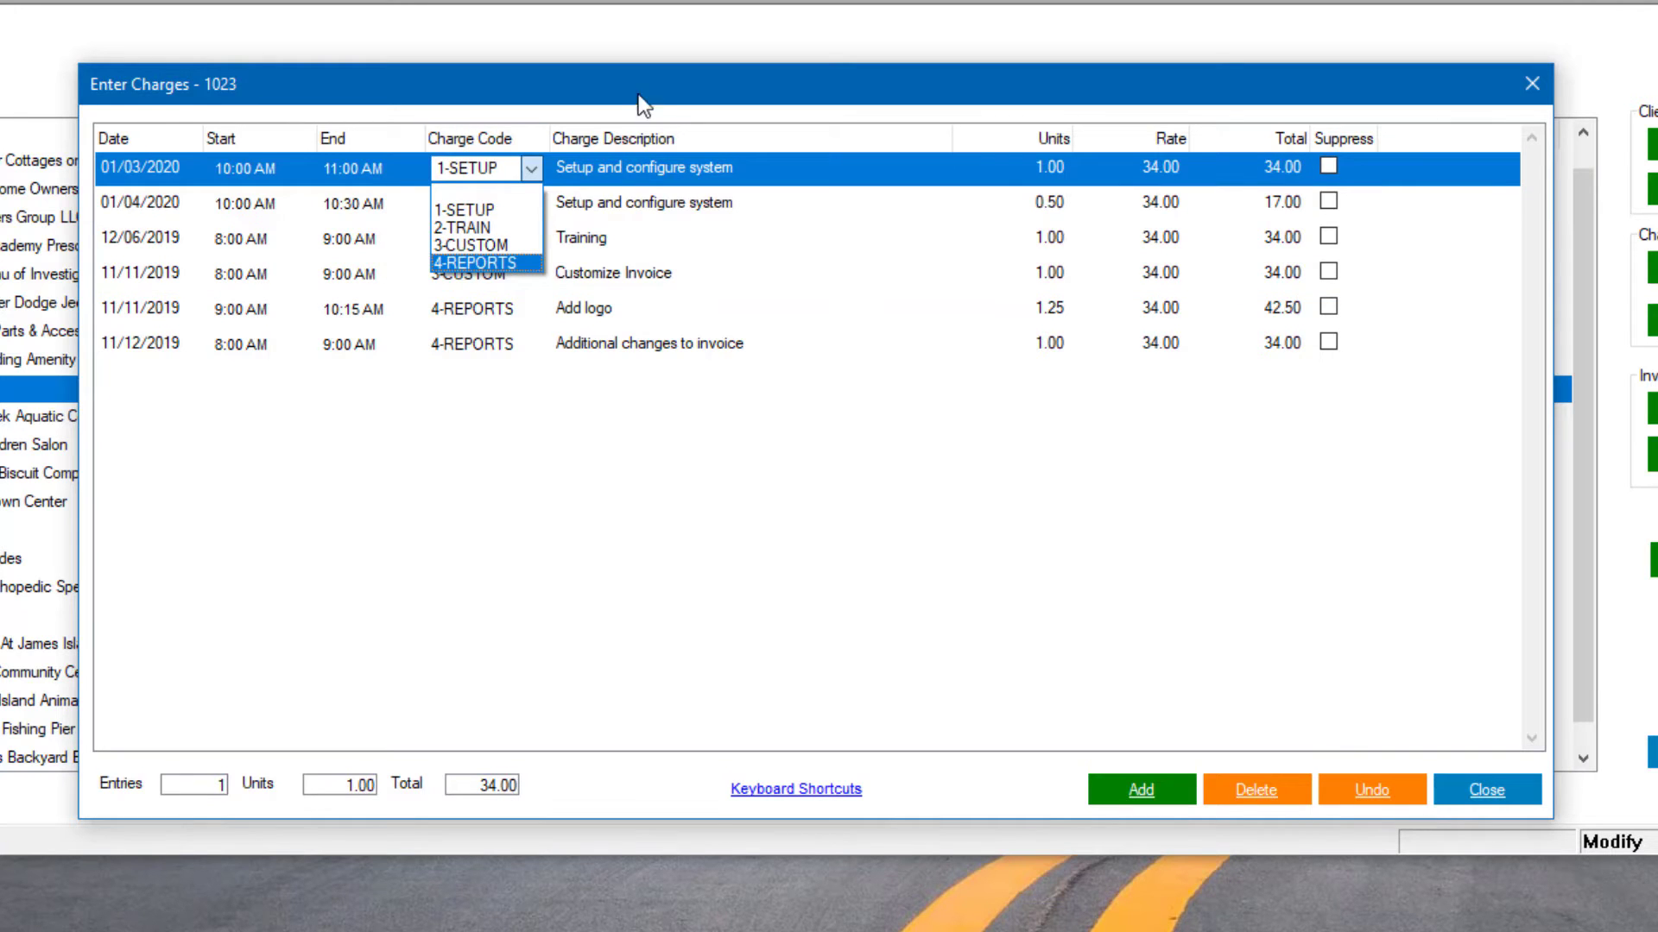
{"action": "left_click", "coordinate": [672, 166]}
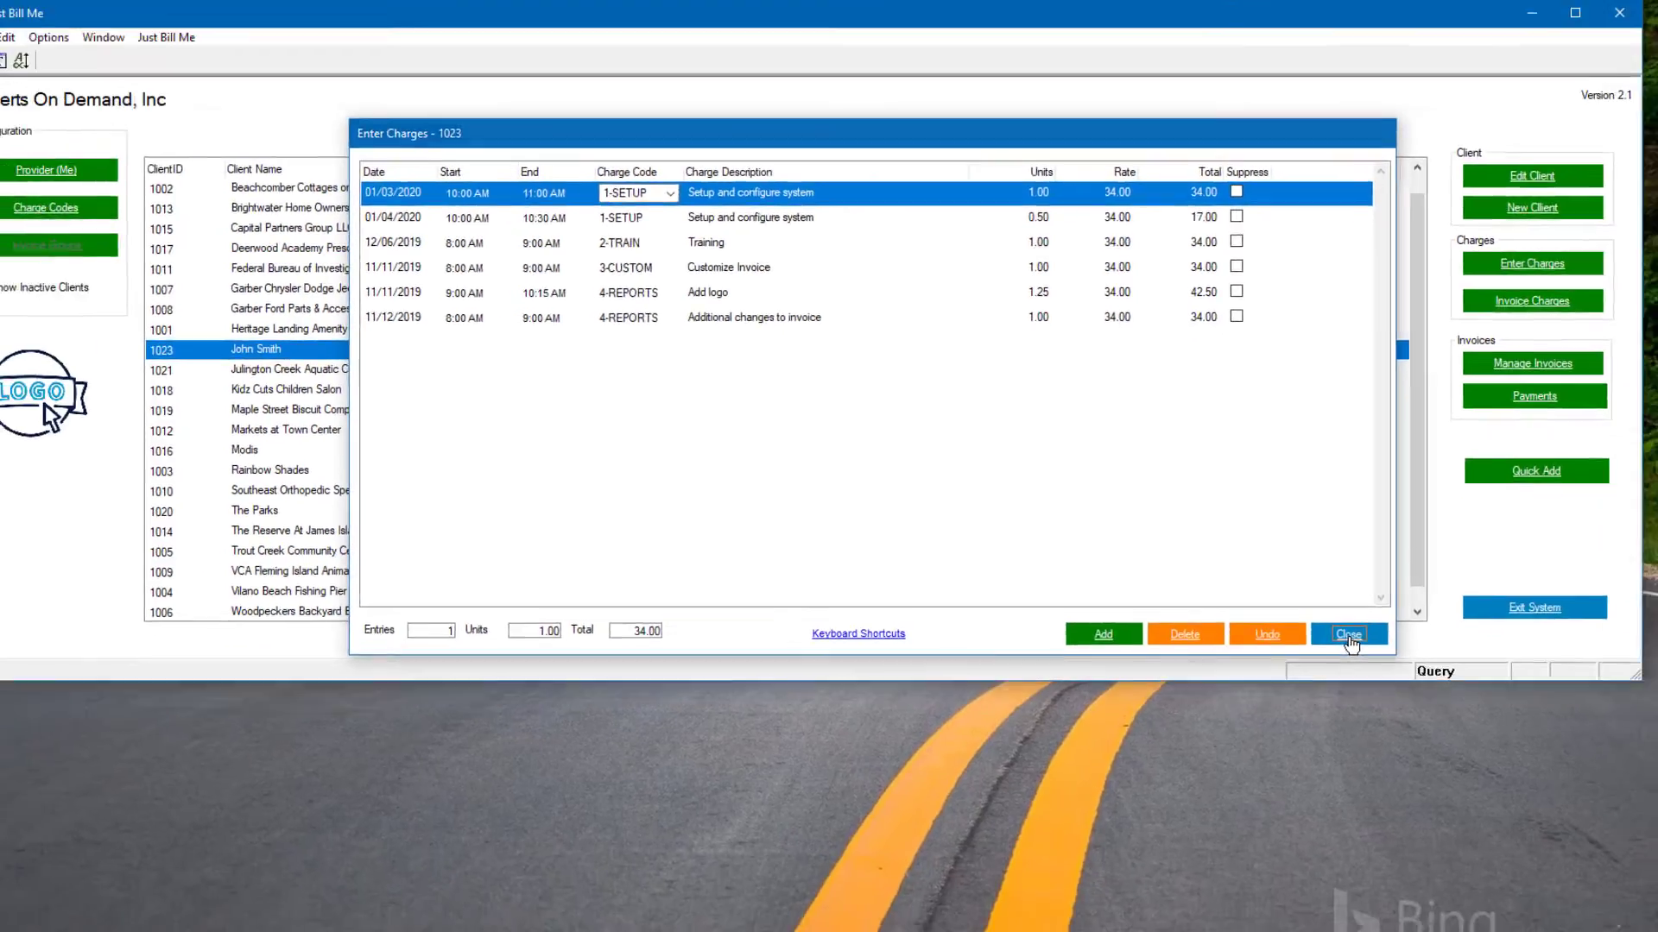
{"action": "left_click", "coordinate": [1349, 636]}
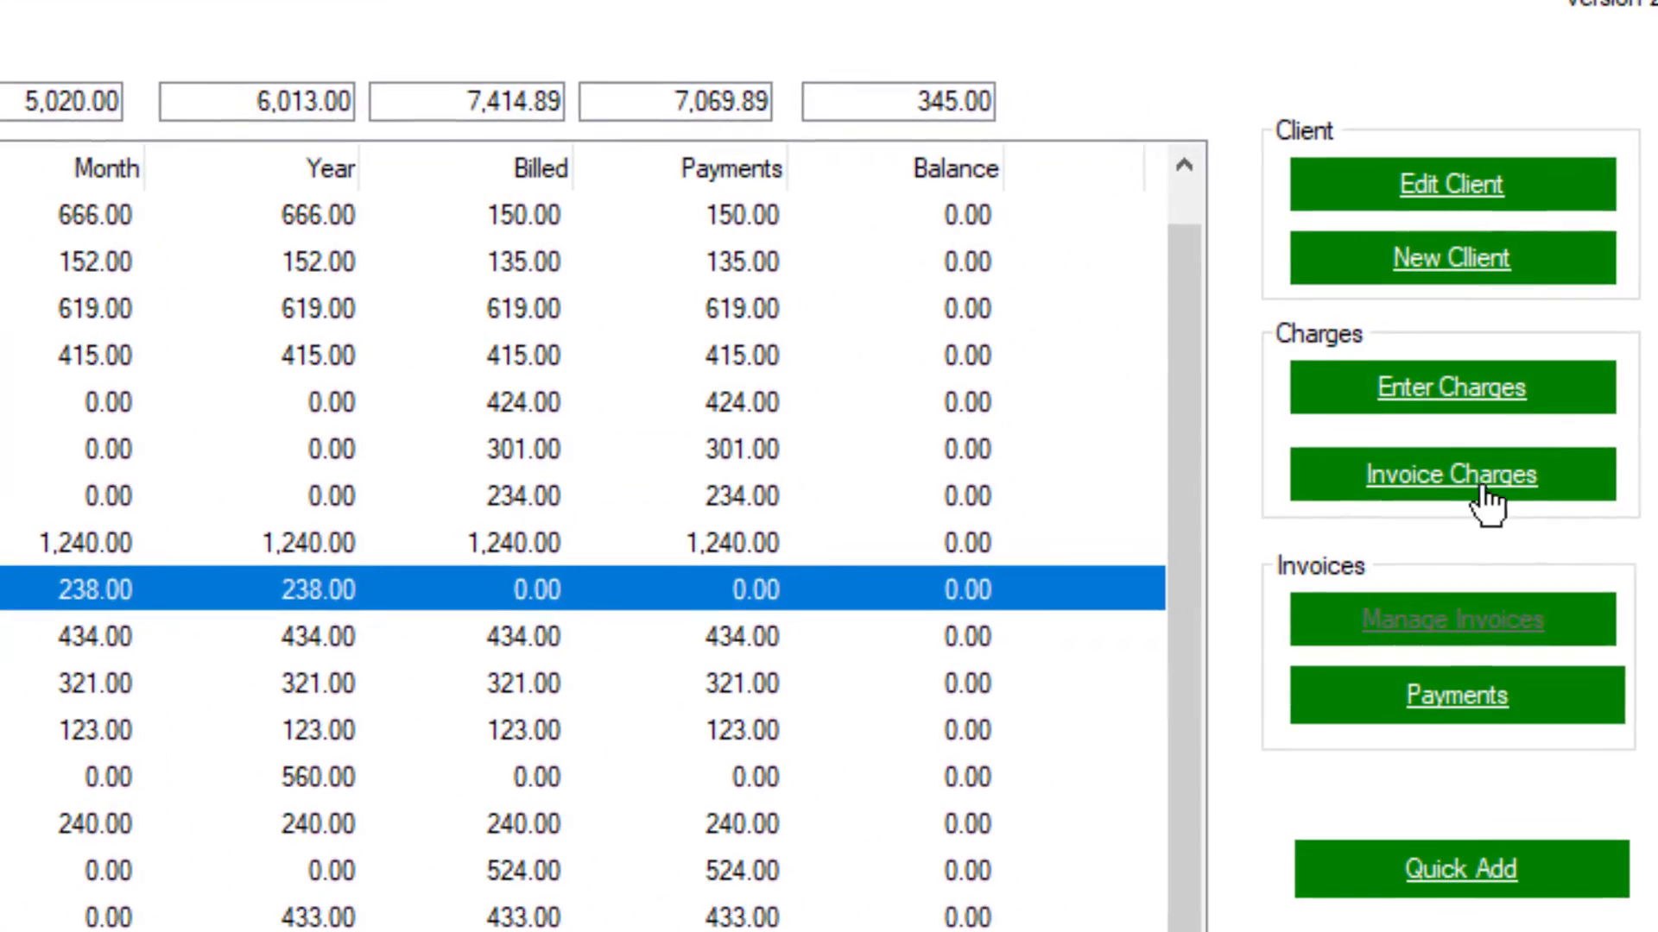
Step: Start invoicing the client's unbilled charges and set the period start to the 02/03/2020 charge date
{"action": "left_click", "coordinate": [1474, 488]}
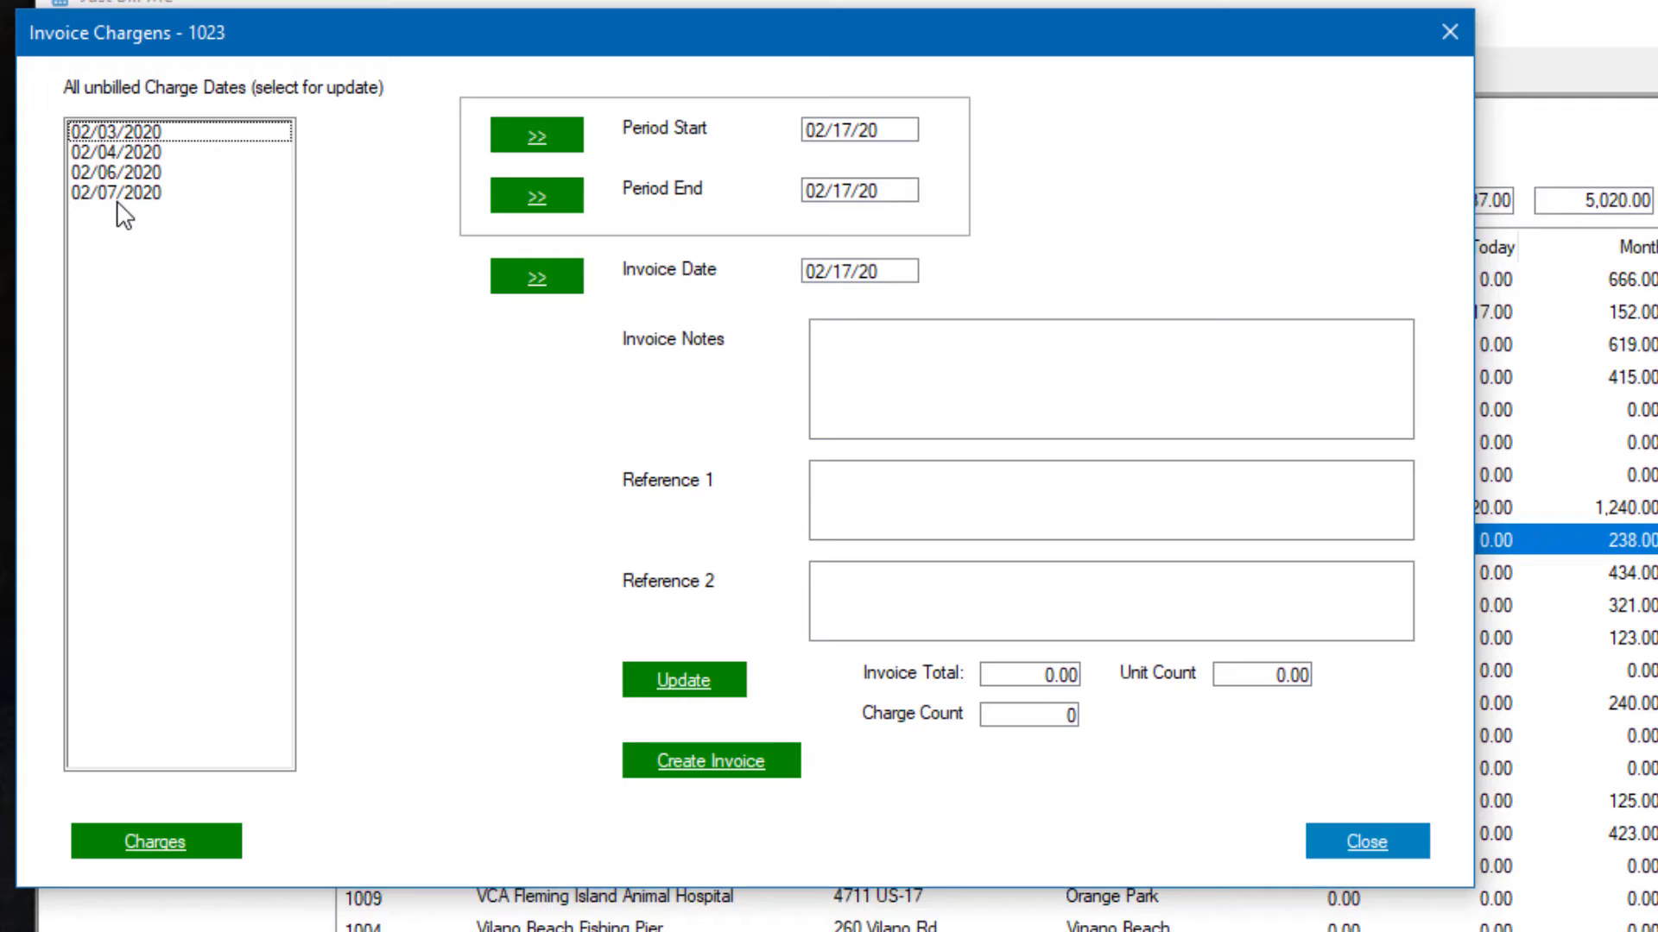
{"action": "left_click", "coordinate": [137, 133]}
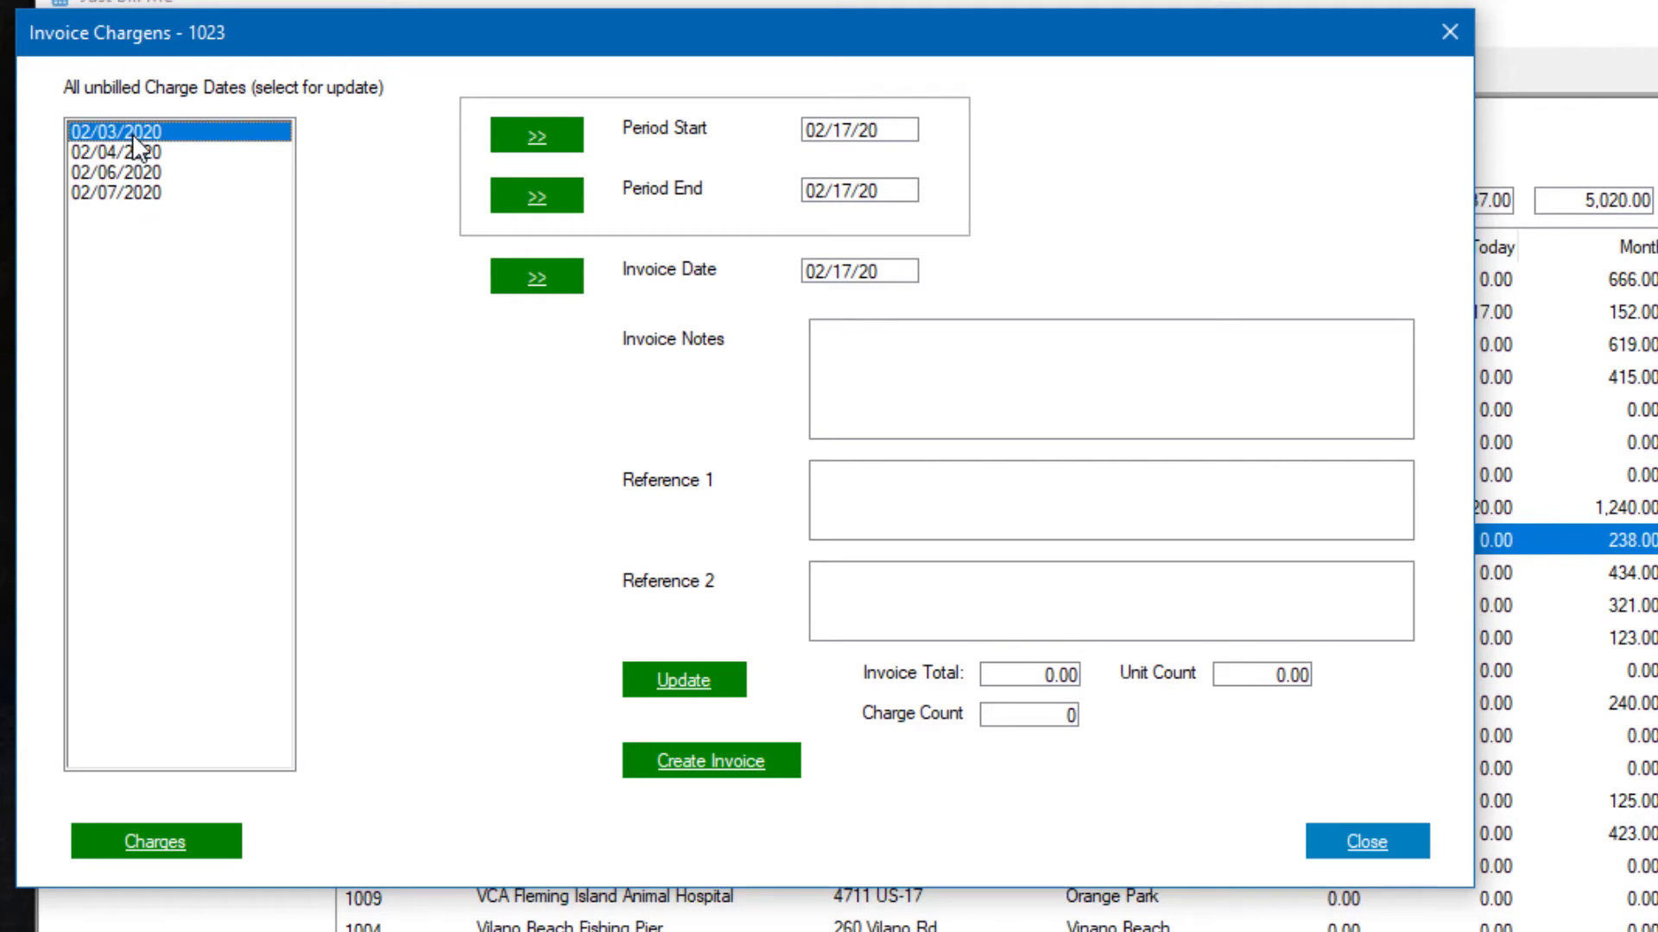
{"action": "left_click", "coordinate": [538, 145]}
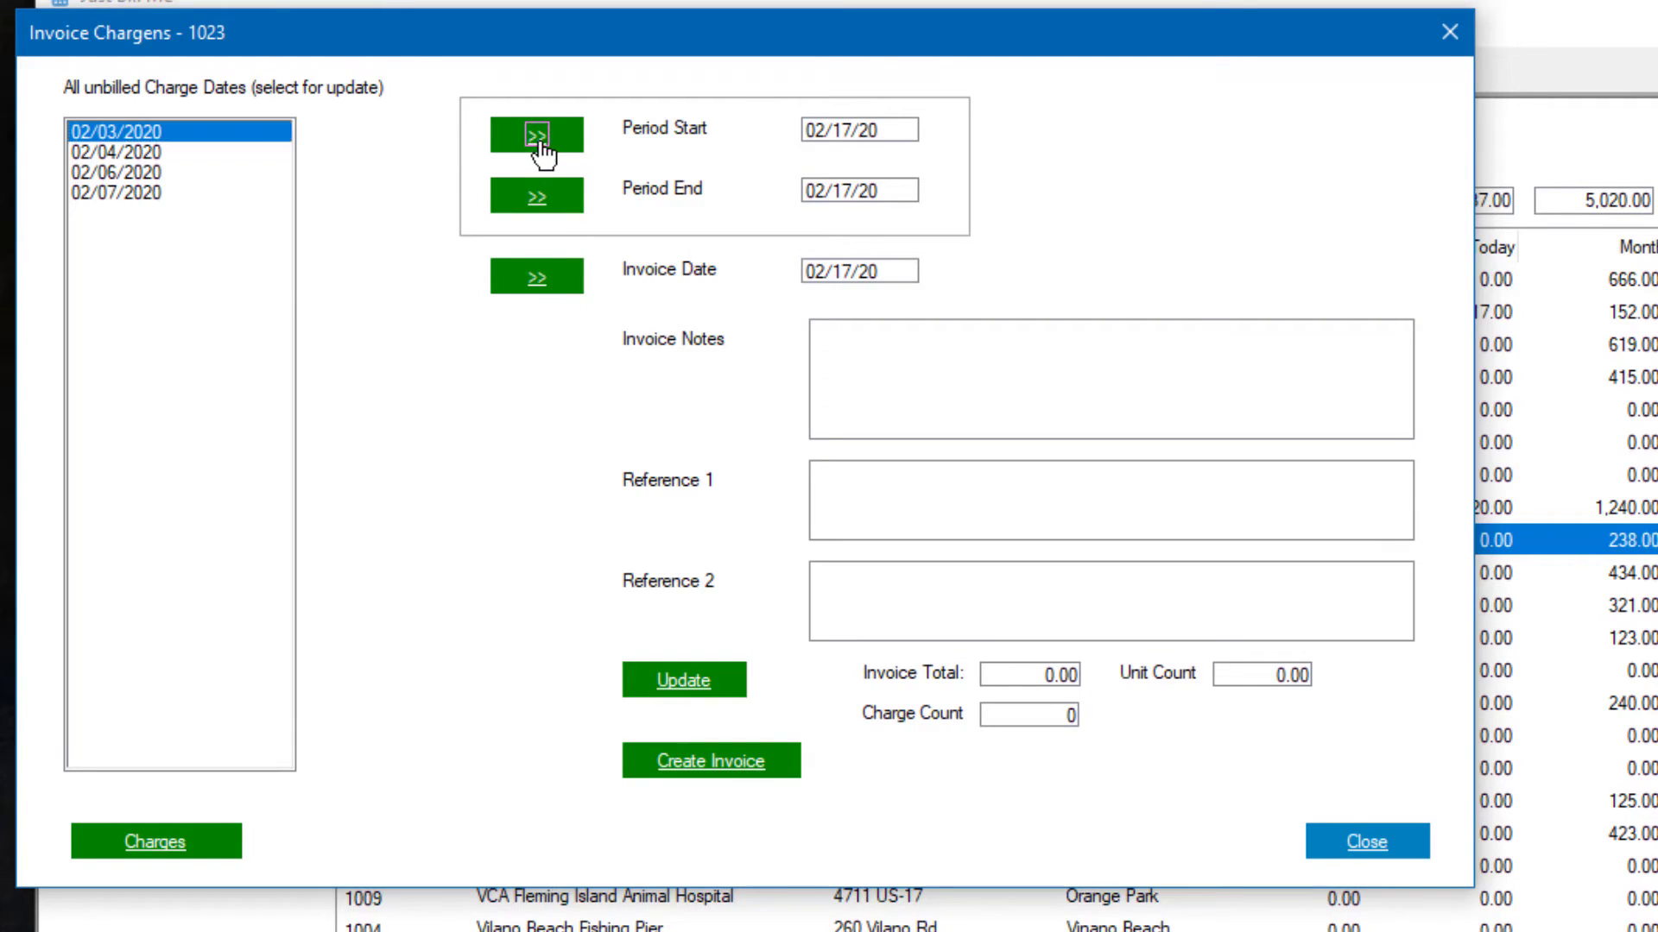
{"action": "double_click", "coordinate": [874, 137]}
Step: Set both the invoice's period end and the invoice date to the 02/07/2020 charge date
{"action": "left_click", "coordinate": [136, 194]}
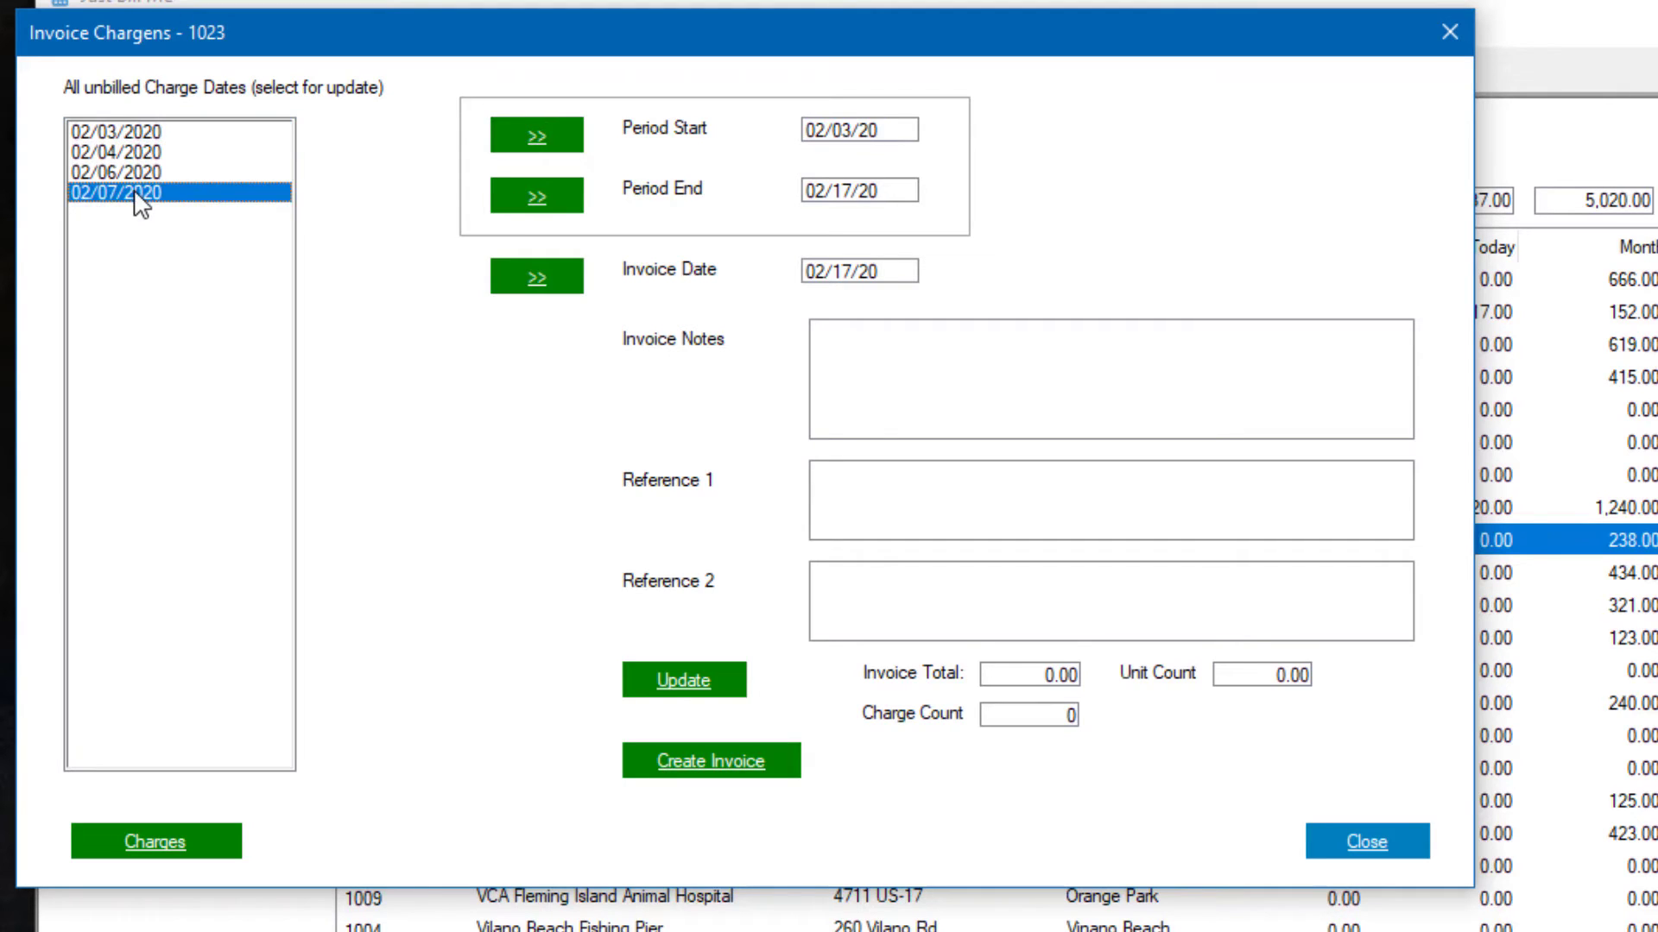
{"action": "left_click", "coordinate": [535, 200]}
{"action": "left_click", "coordinate": [533, 281]}
{"action": "double_click", "coordinate": [879, 276]}
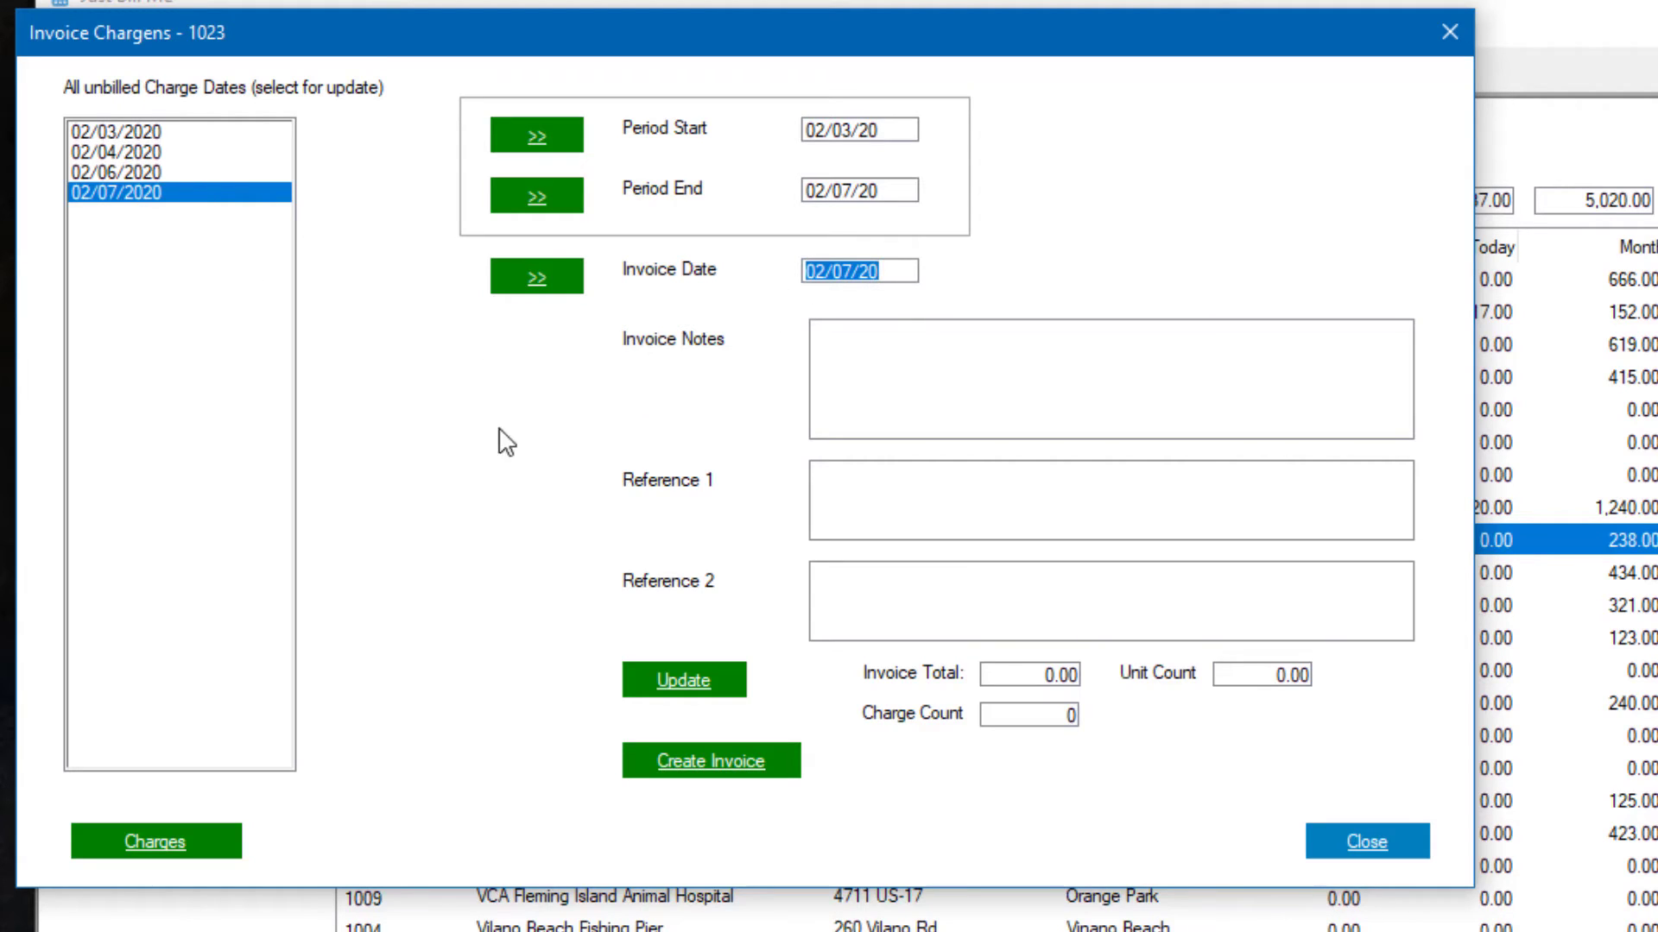
Step: Leave the invoice notes empty, update the invoice totals for the chosen period, and create the invoice
{"action": "left_click", "coordinate": [937, 364]}
{"action": "left_click", "coordinate": [688, 680]}
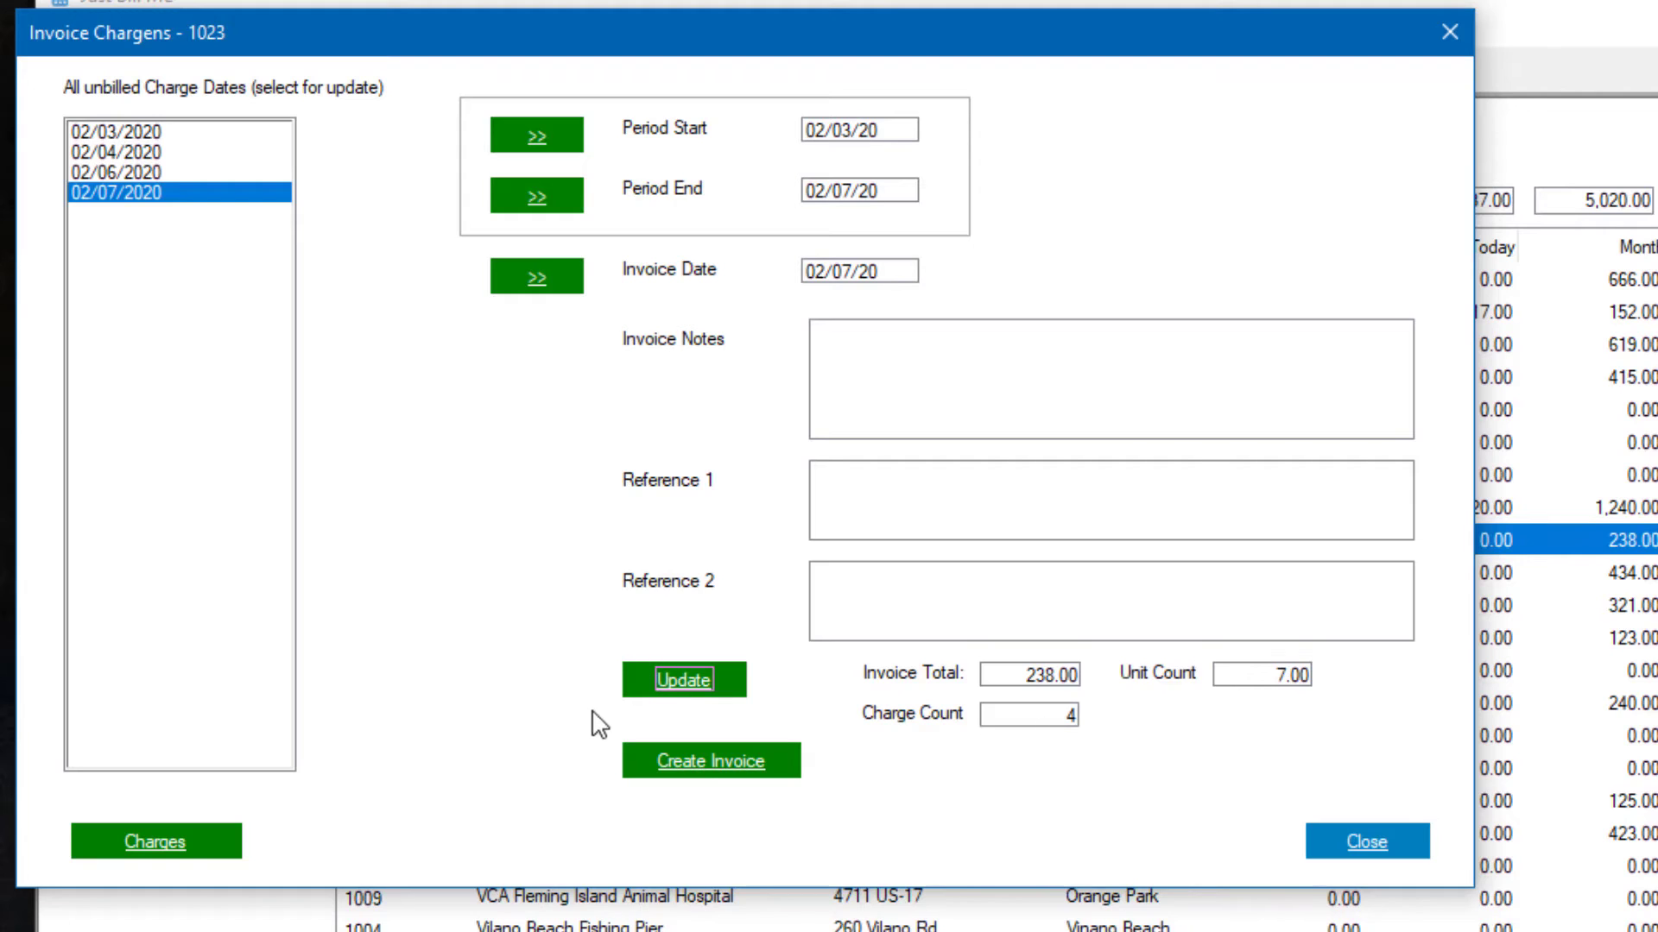
{"action": "left_click", "coordinate": [730, 763]}
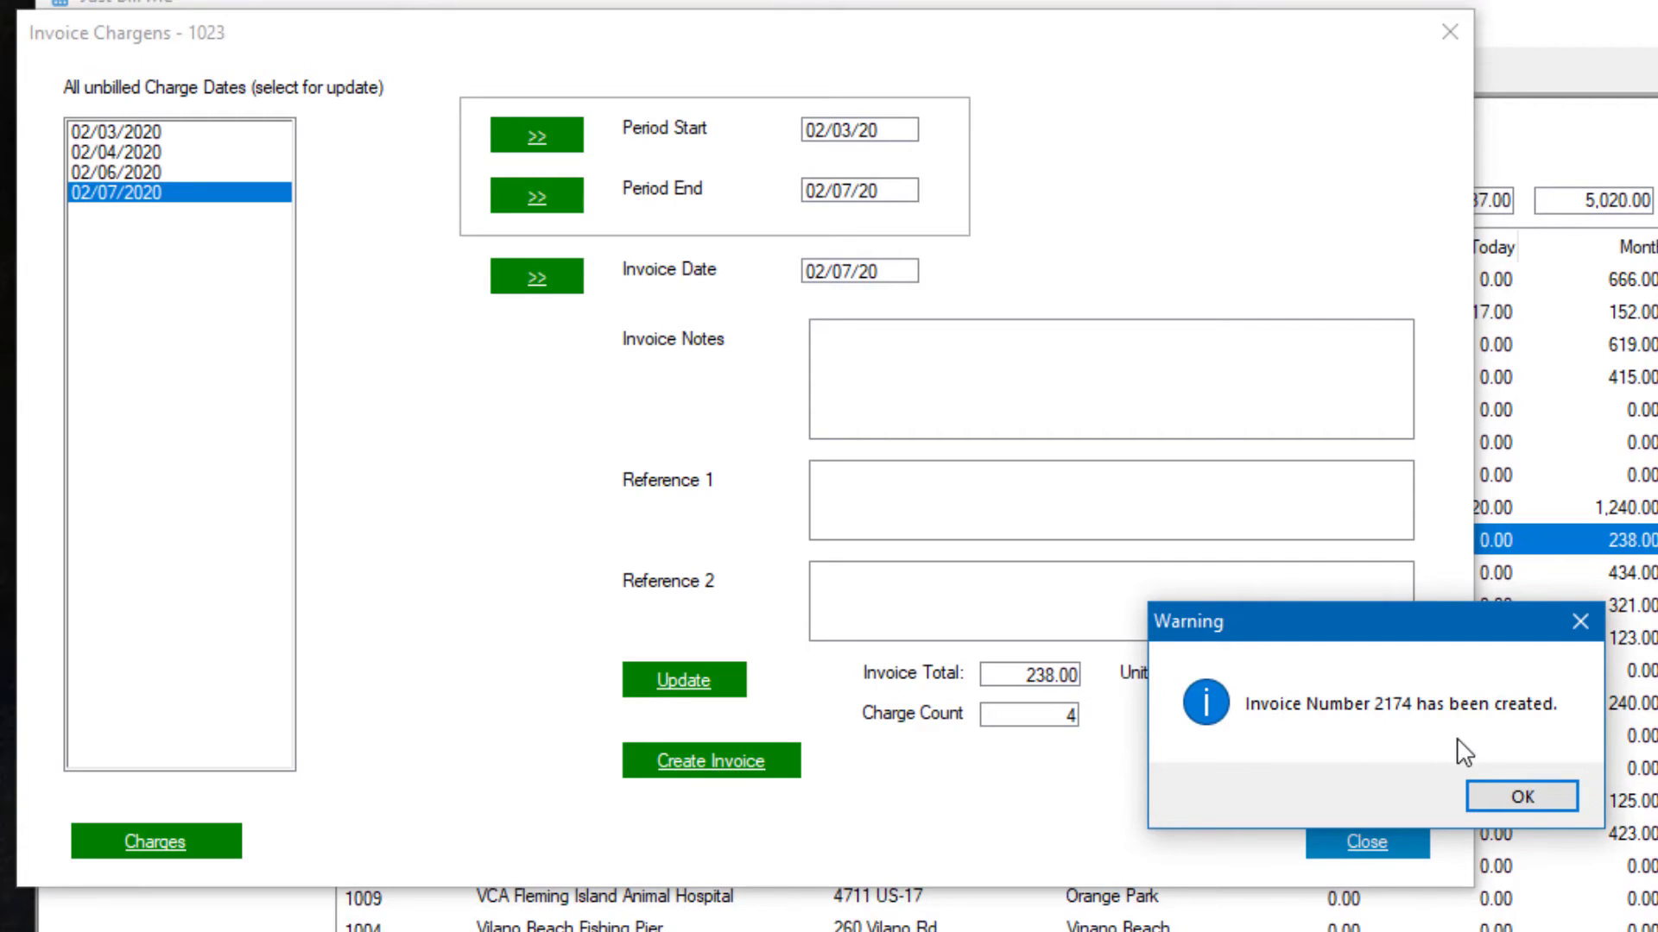
{"action": "left_click", "coordinate": [1497, 794]}
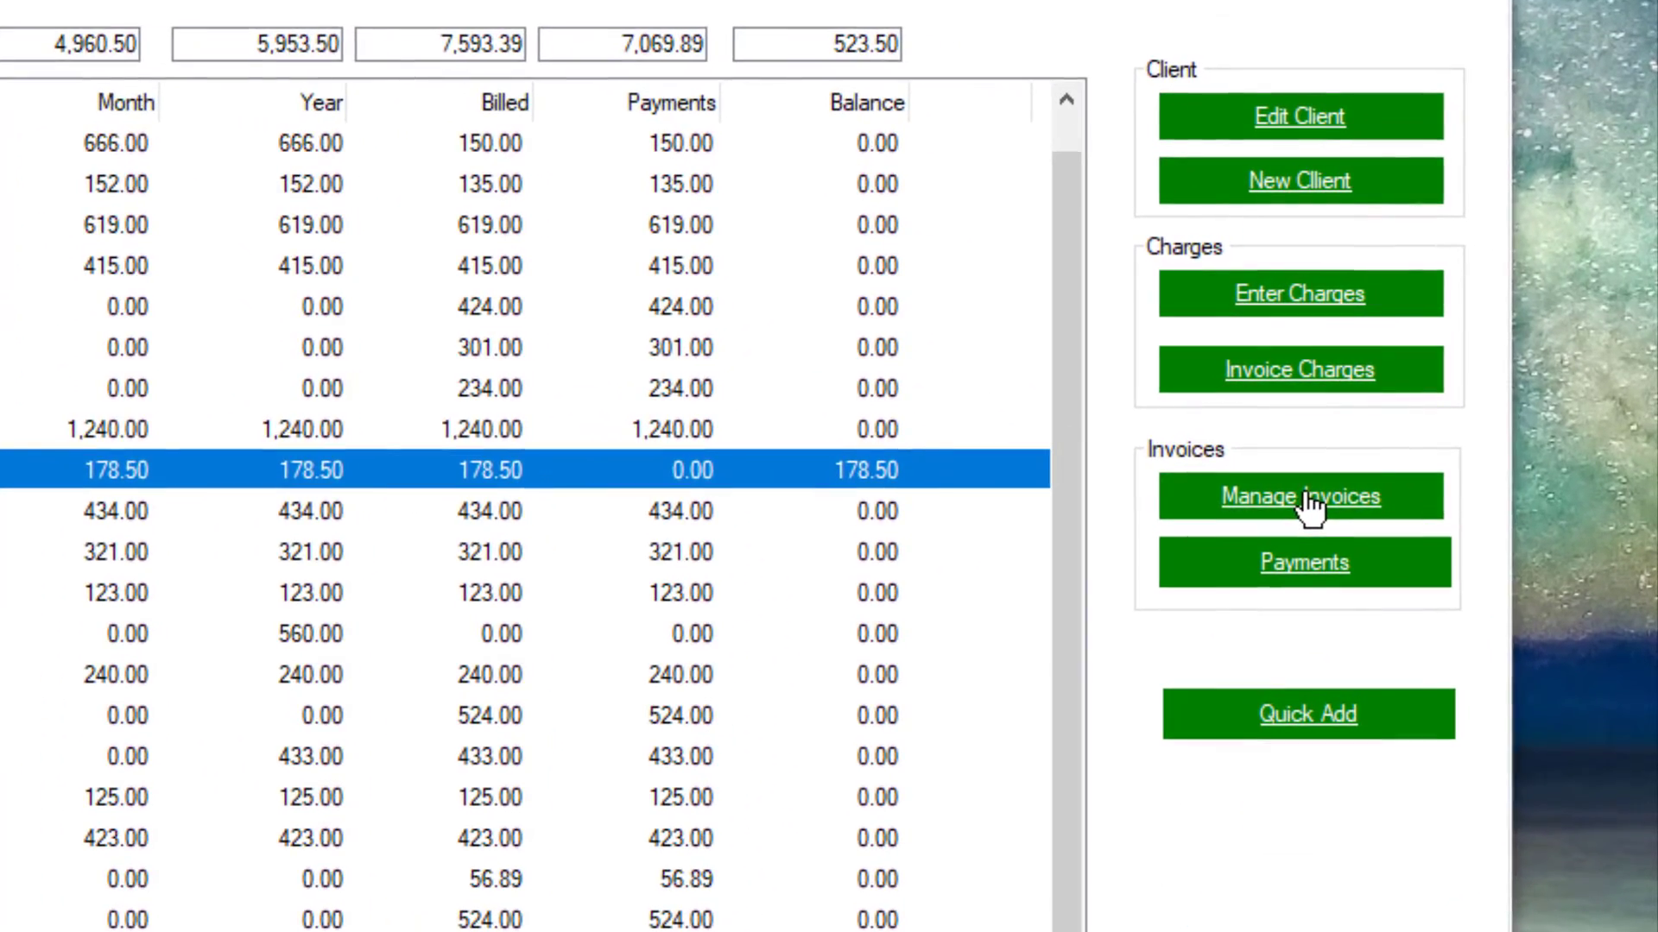
Step: Open the payments of the client's 02/18/2020 invoice and enter a payment amount of 178.50, keeping the payment date
{"action": "left_click", "coordinate": [1399, 453]}
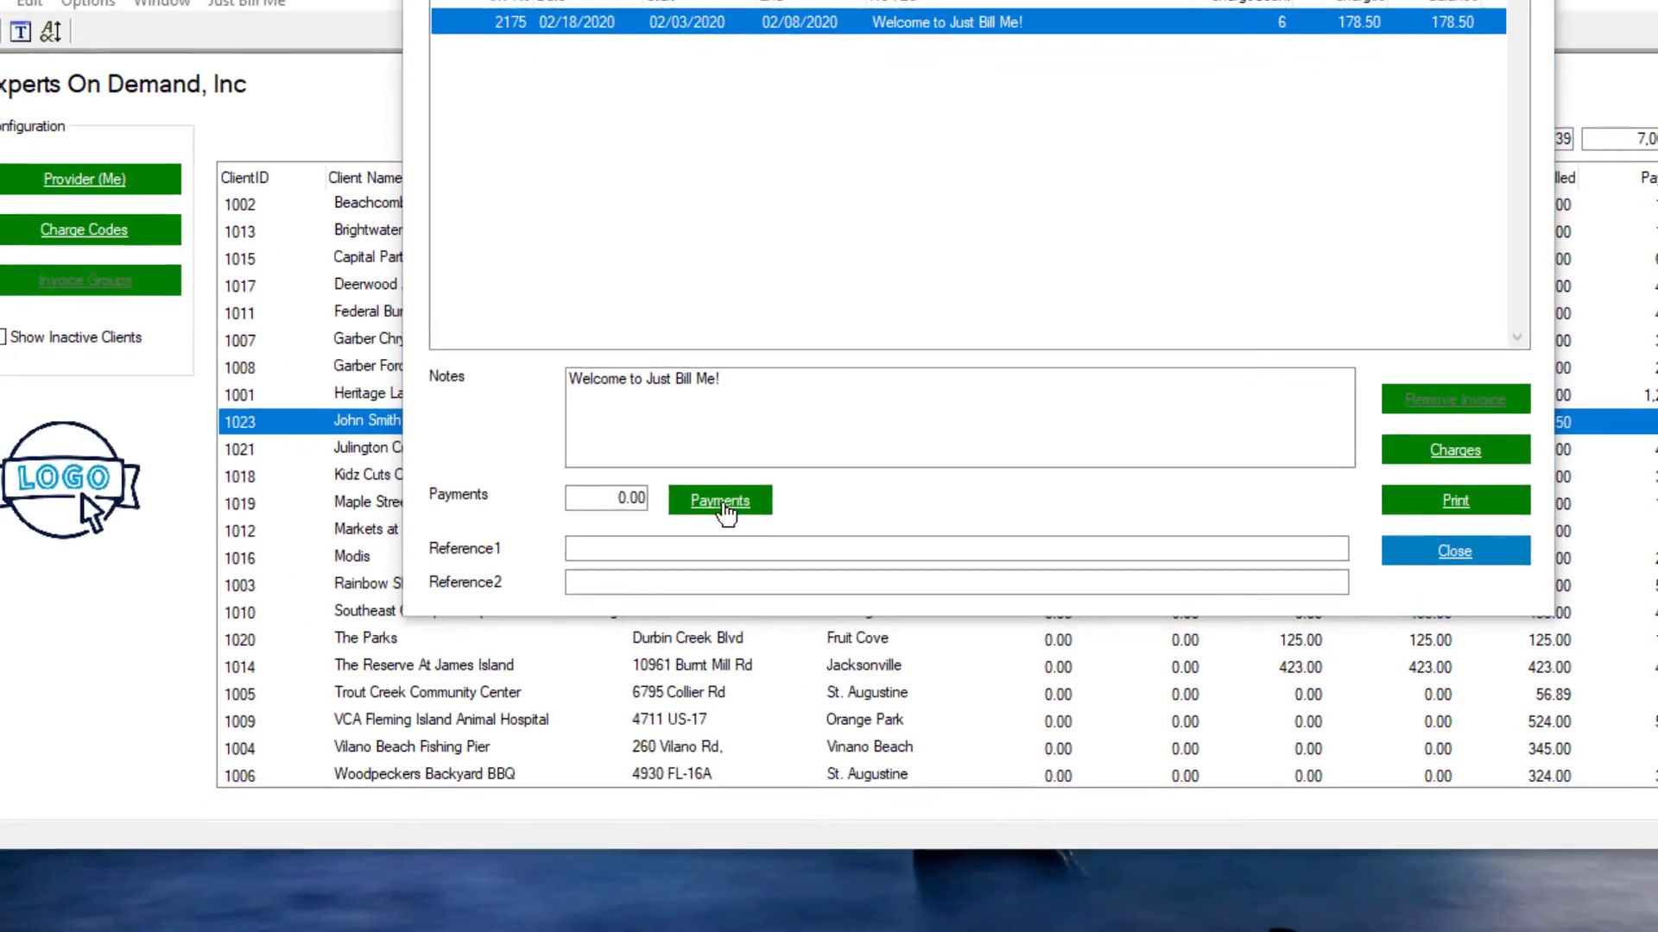
{"action": "left_click", "coordinate": [686, 546]}
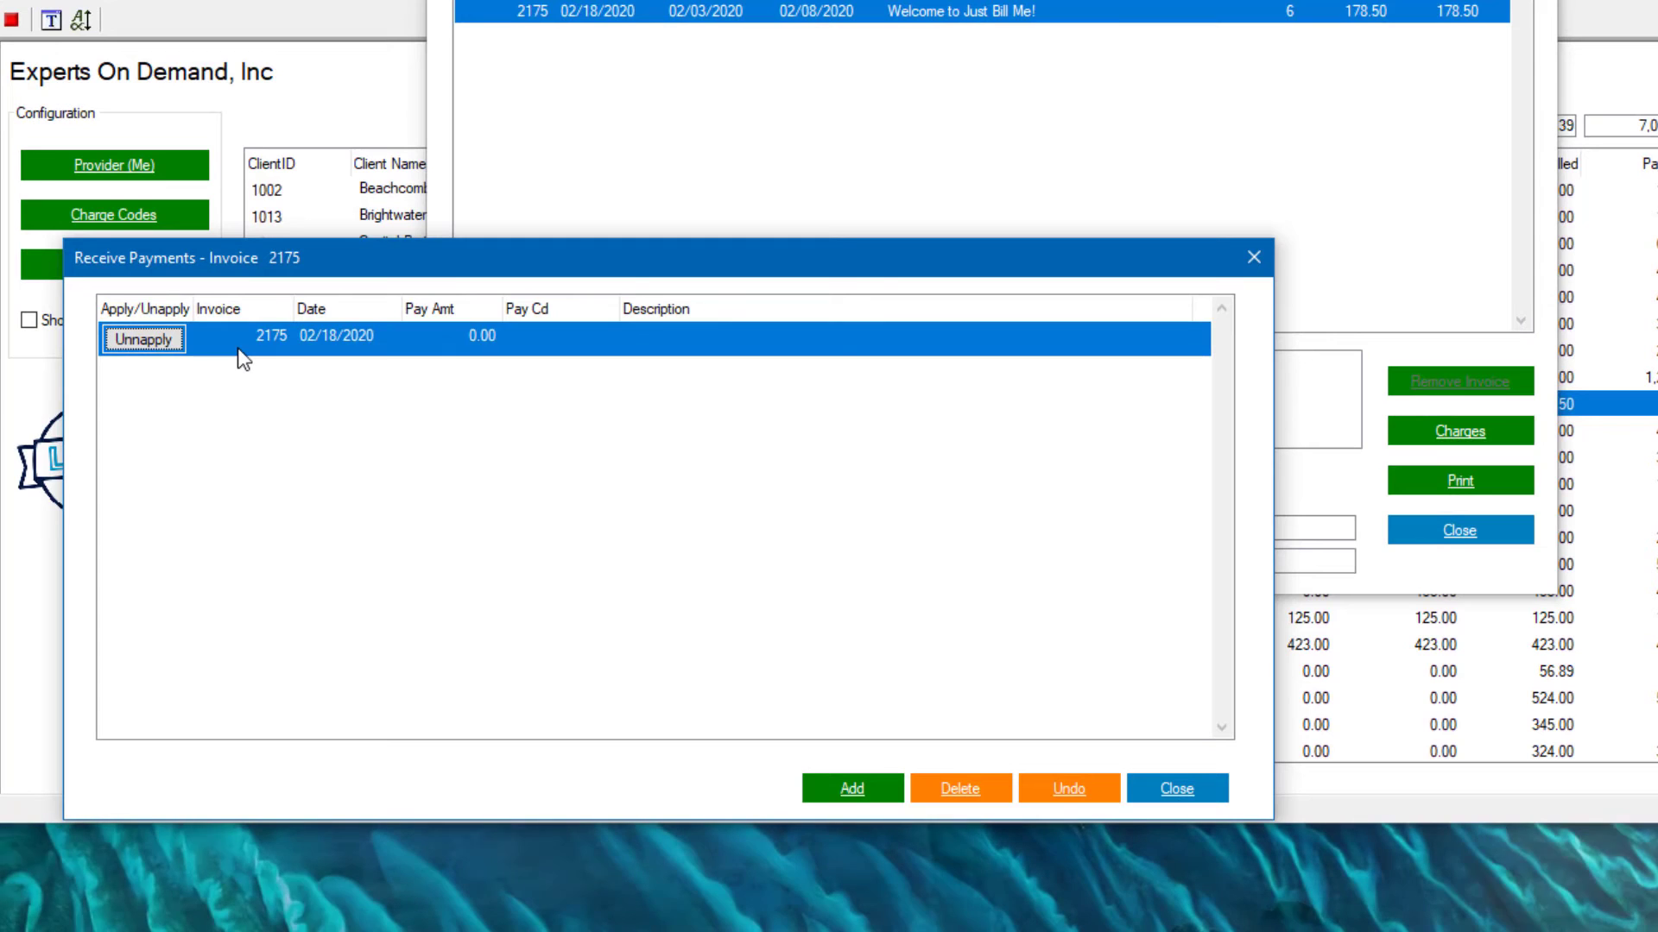
{"action": "key", "text": "Tab"}
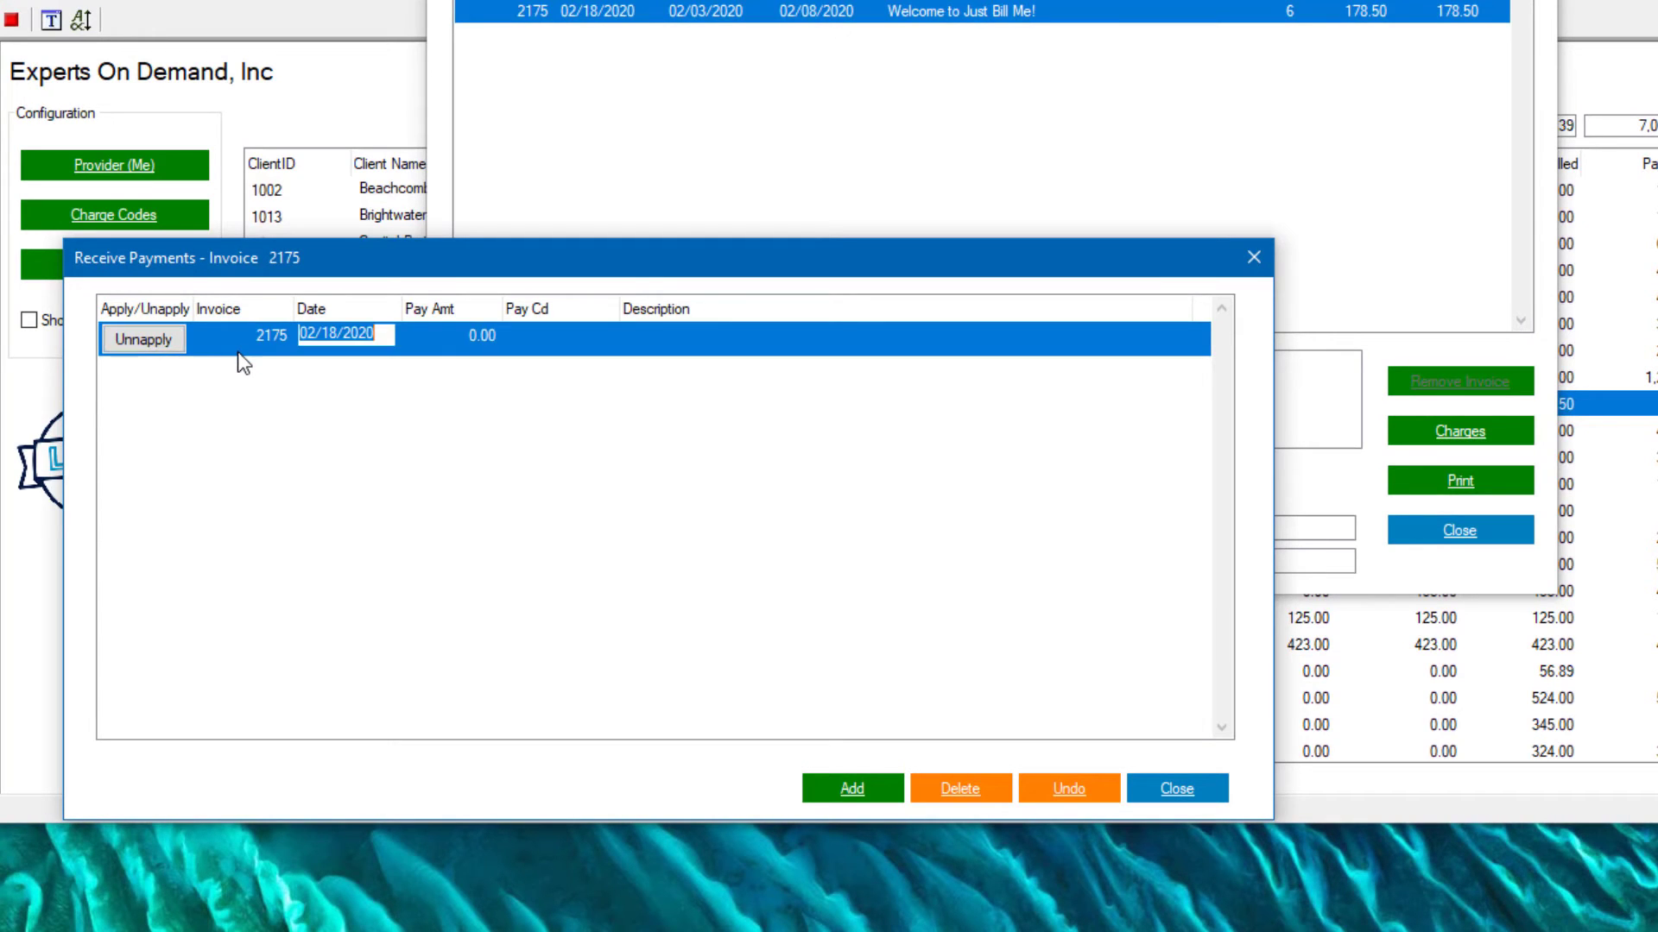
{"action": "key", "text": "Tab"}
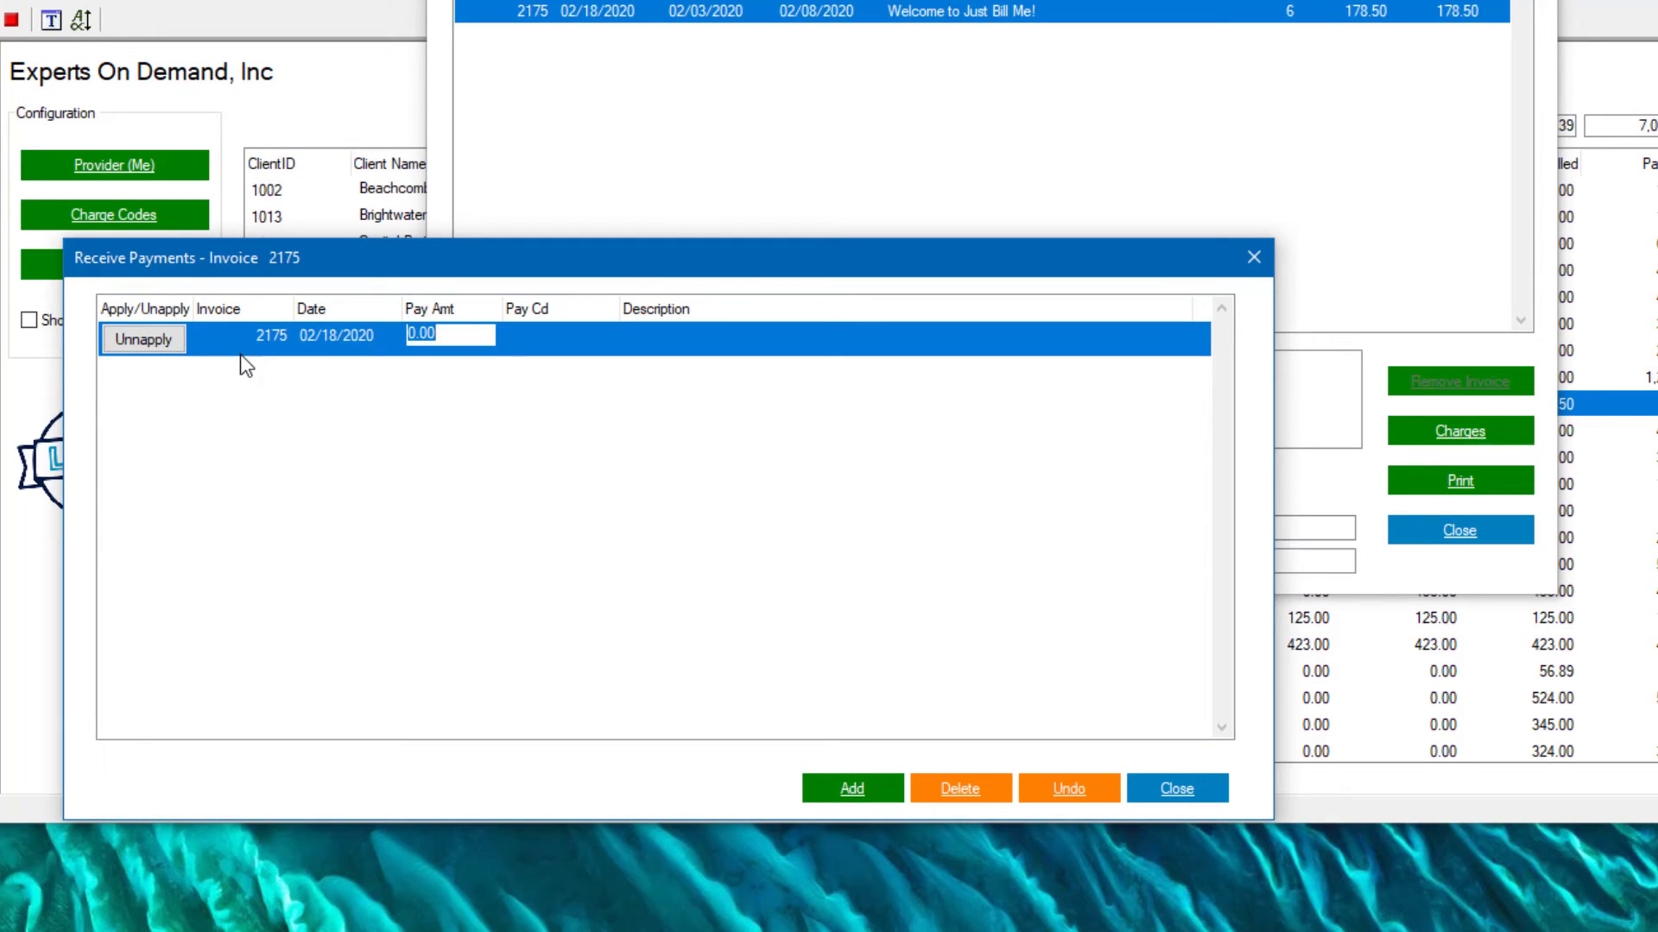
{"action": "type", "text": "178.5"}
{"action": "key", "text": "Tab"}
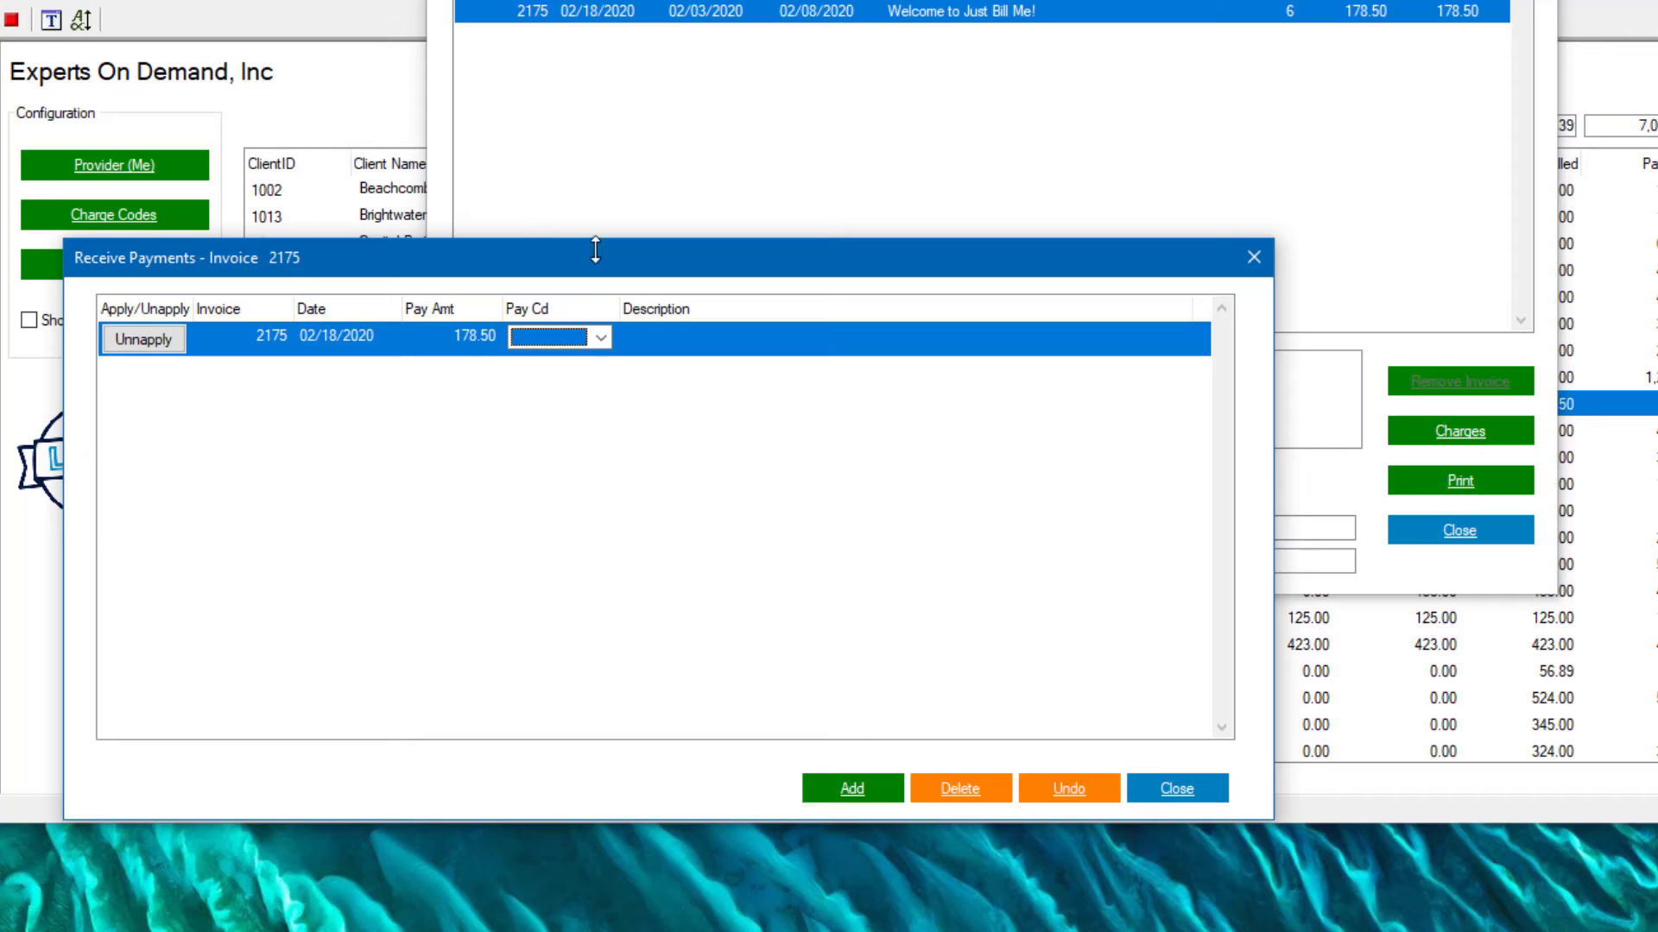
Step: Set the payment code to CHECK, add check number 4325 to the description, and close the payment and invoice windows
{"action": "left_click", "coordinate": [601, 337]}
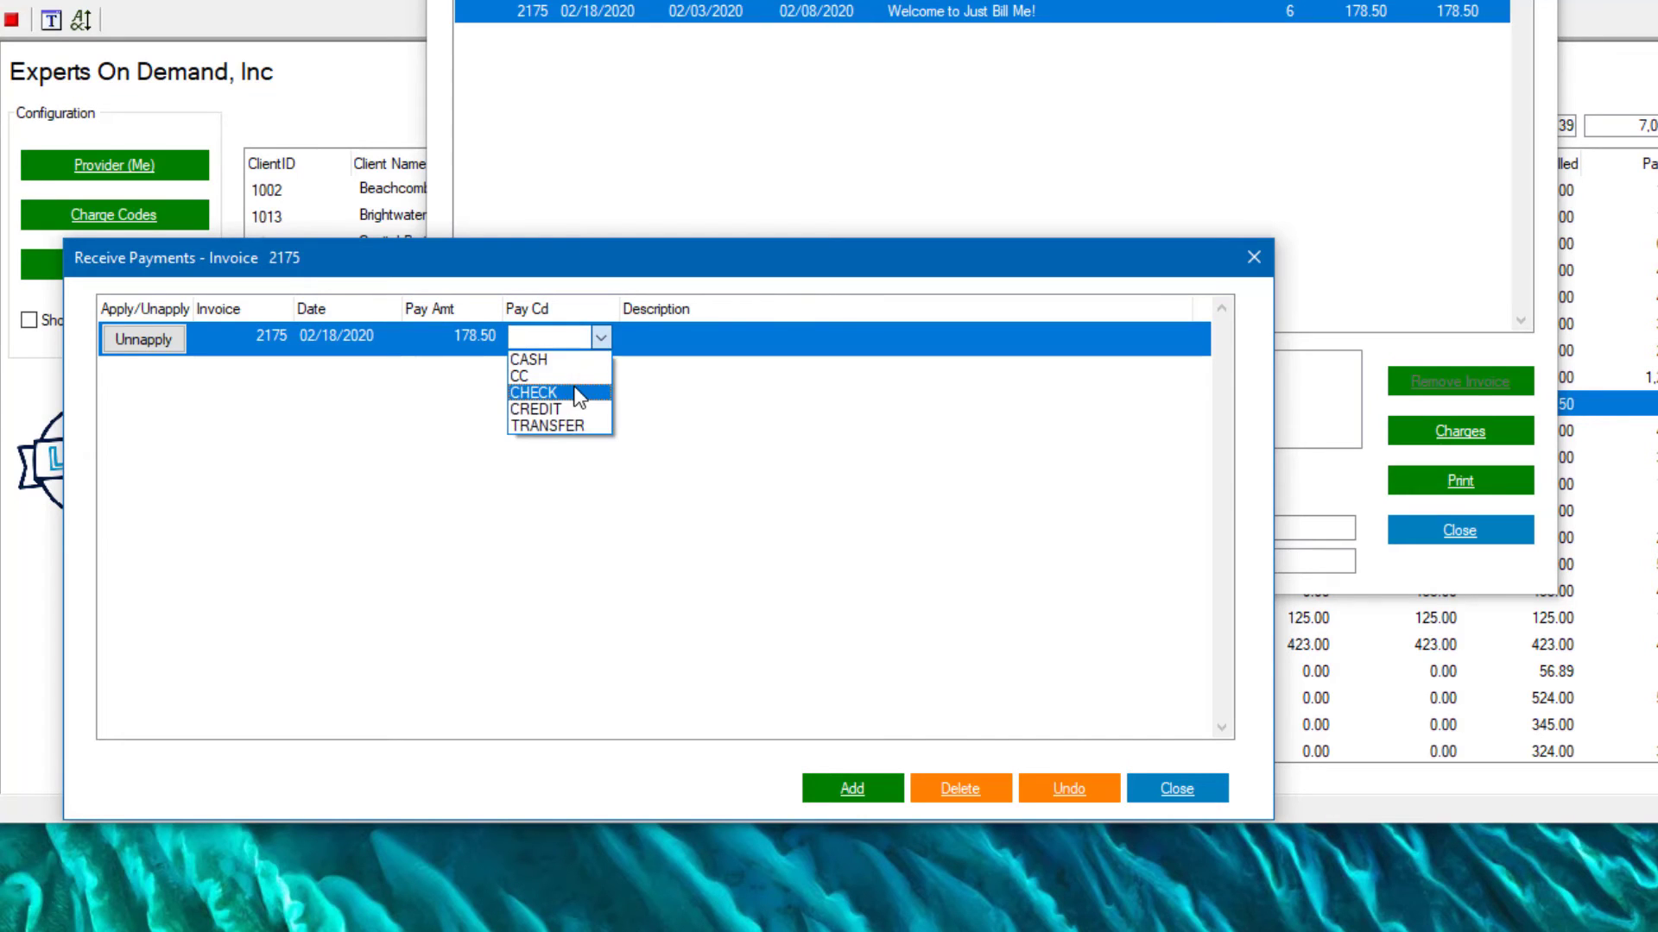
{"action": "left_click", "coordinate": [568, 385]}
{"action": "left_click", "coordinate": [933, 333]}
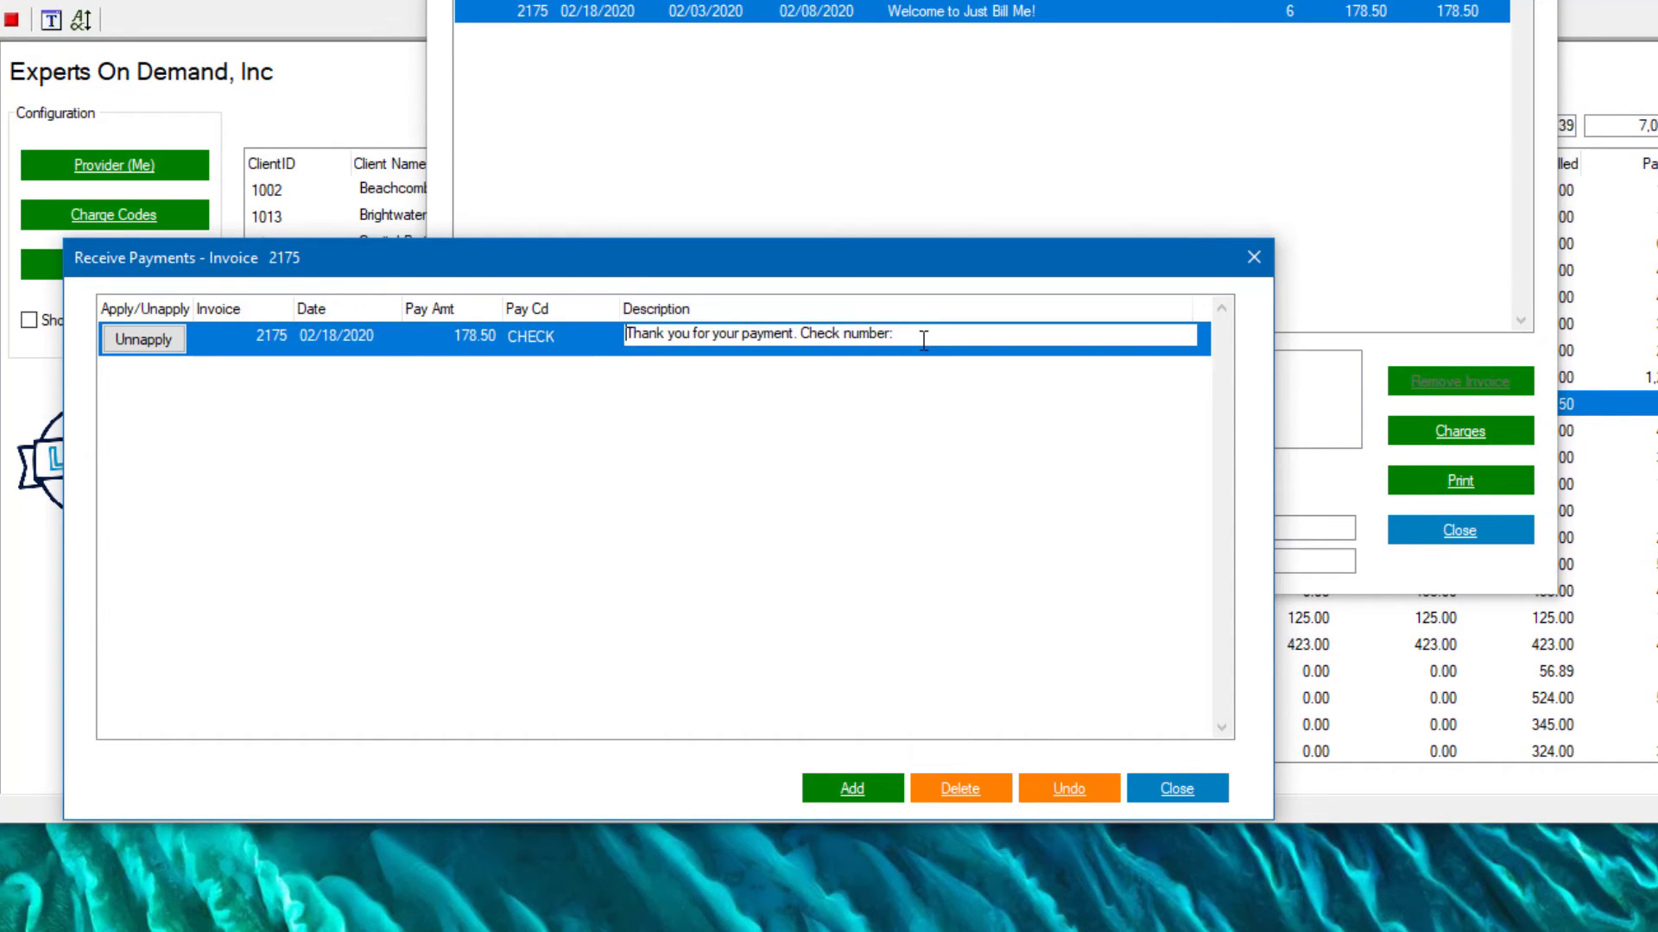
{"action": "type", "text": "4325"}
{"action": "left_click", "coordinate": [1175, 792]}
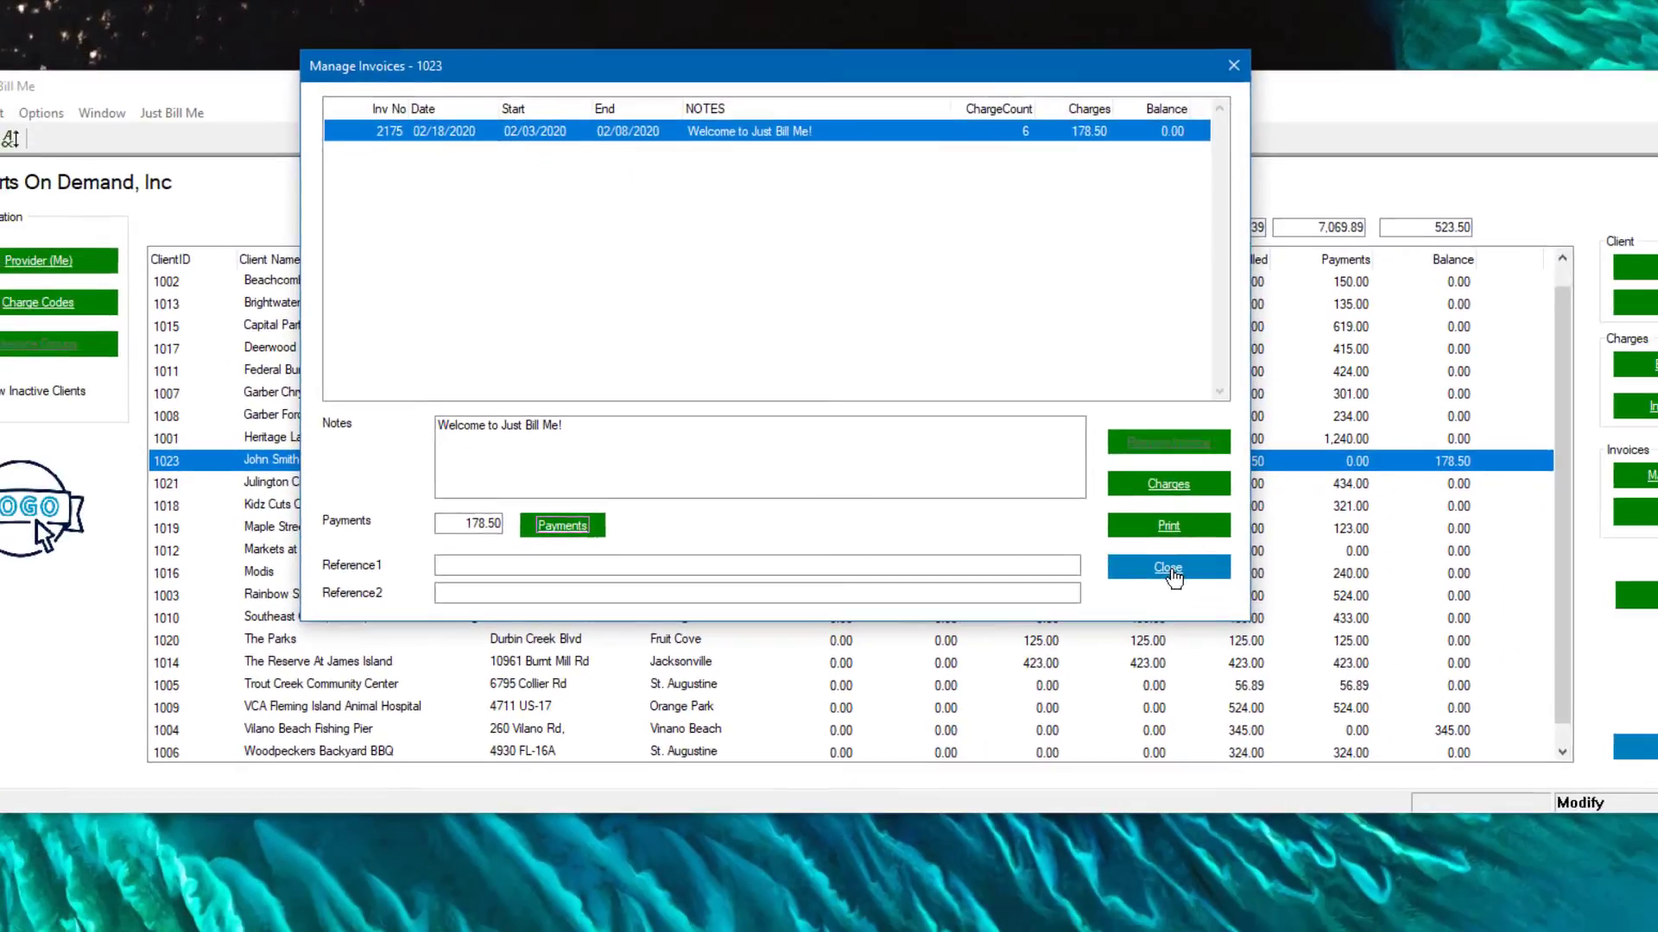
{"action": "left_click", "coordinate": [1317, 744]}
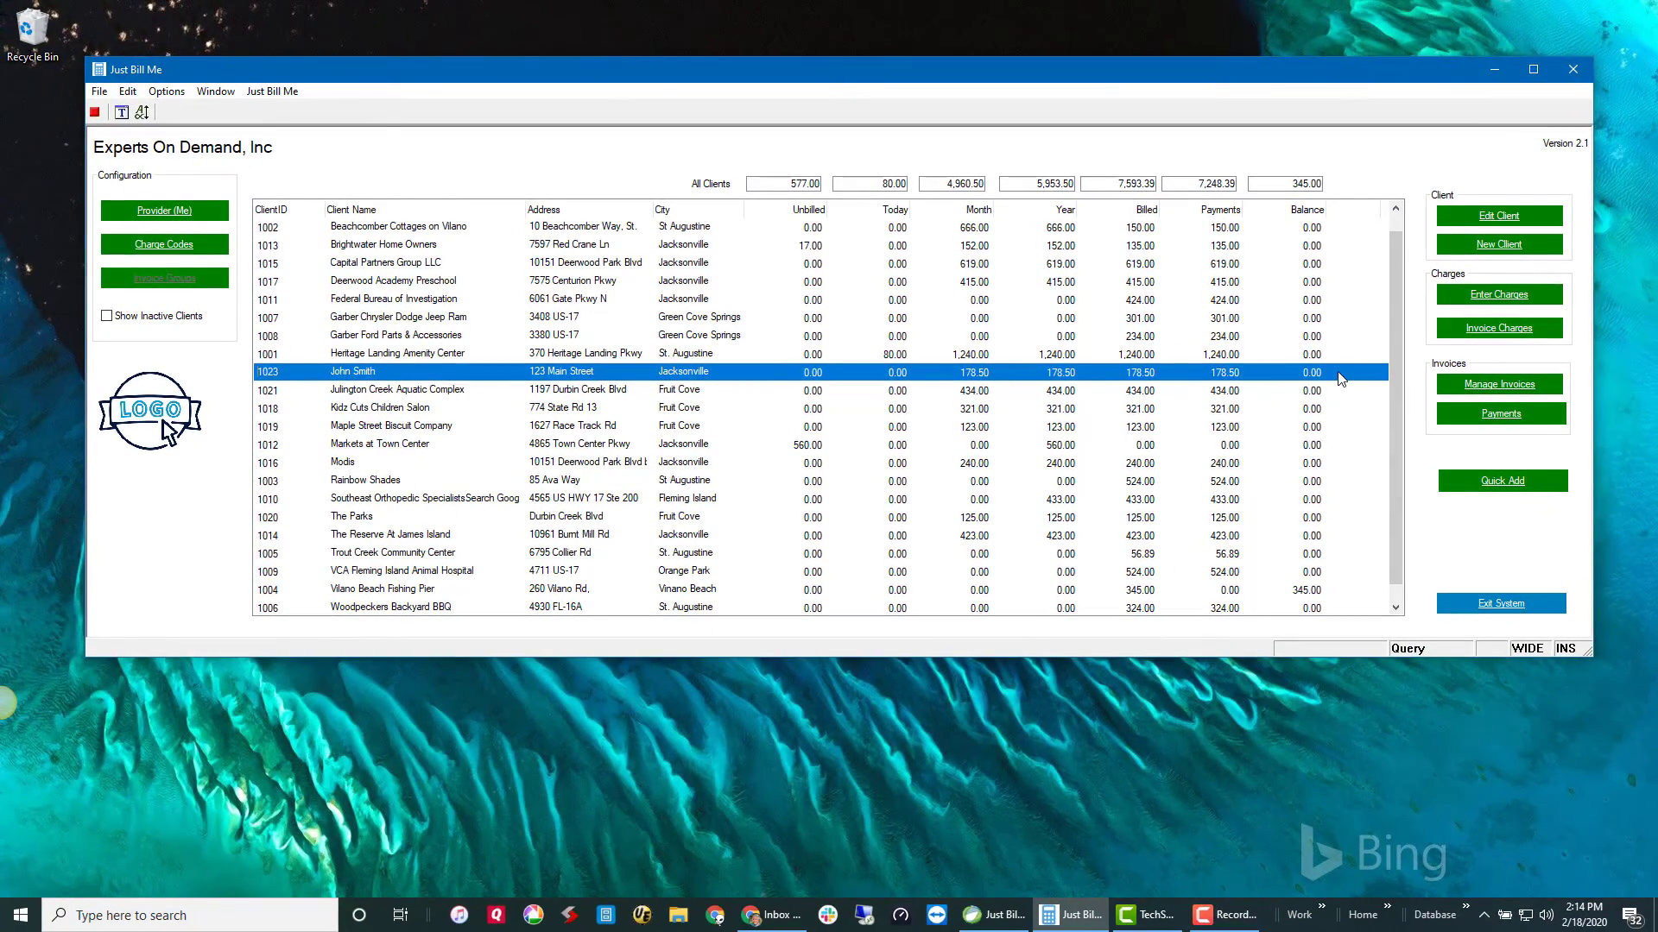
Step: Generate the client's paid invoice as a PDF using the Print option, and close the PDF and invoice windows
{"action": "left_click", "coordinate": [1484, 387]}
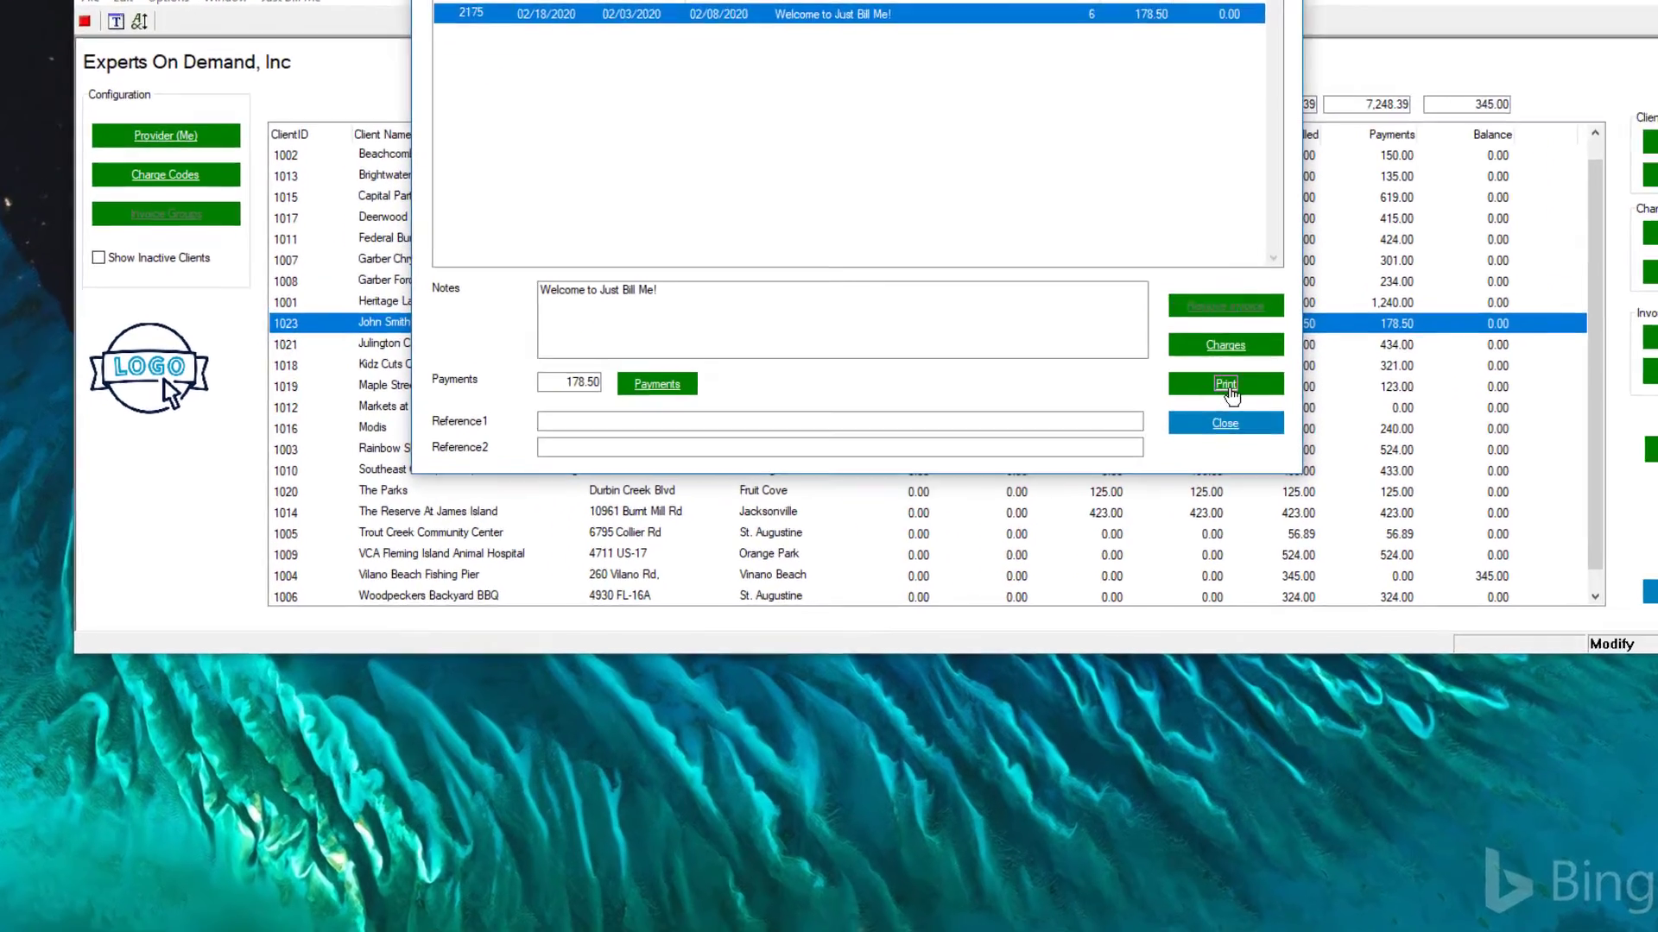
{"action": "left_click", "coordinate": [1079, 427]}
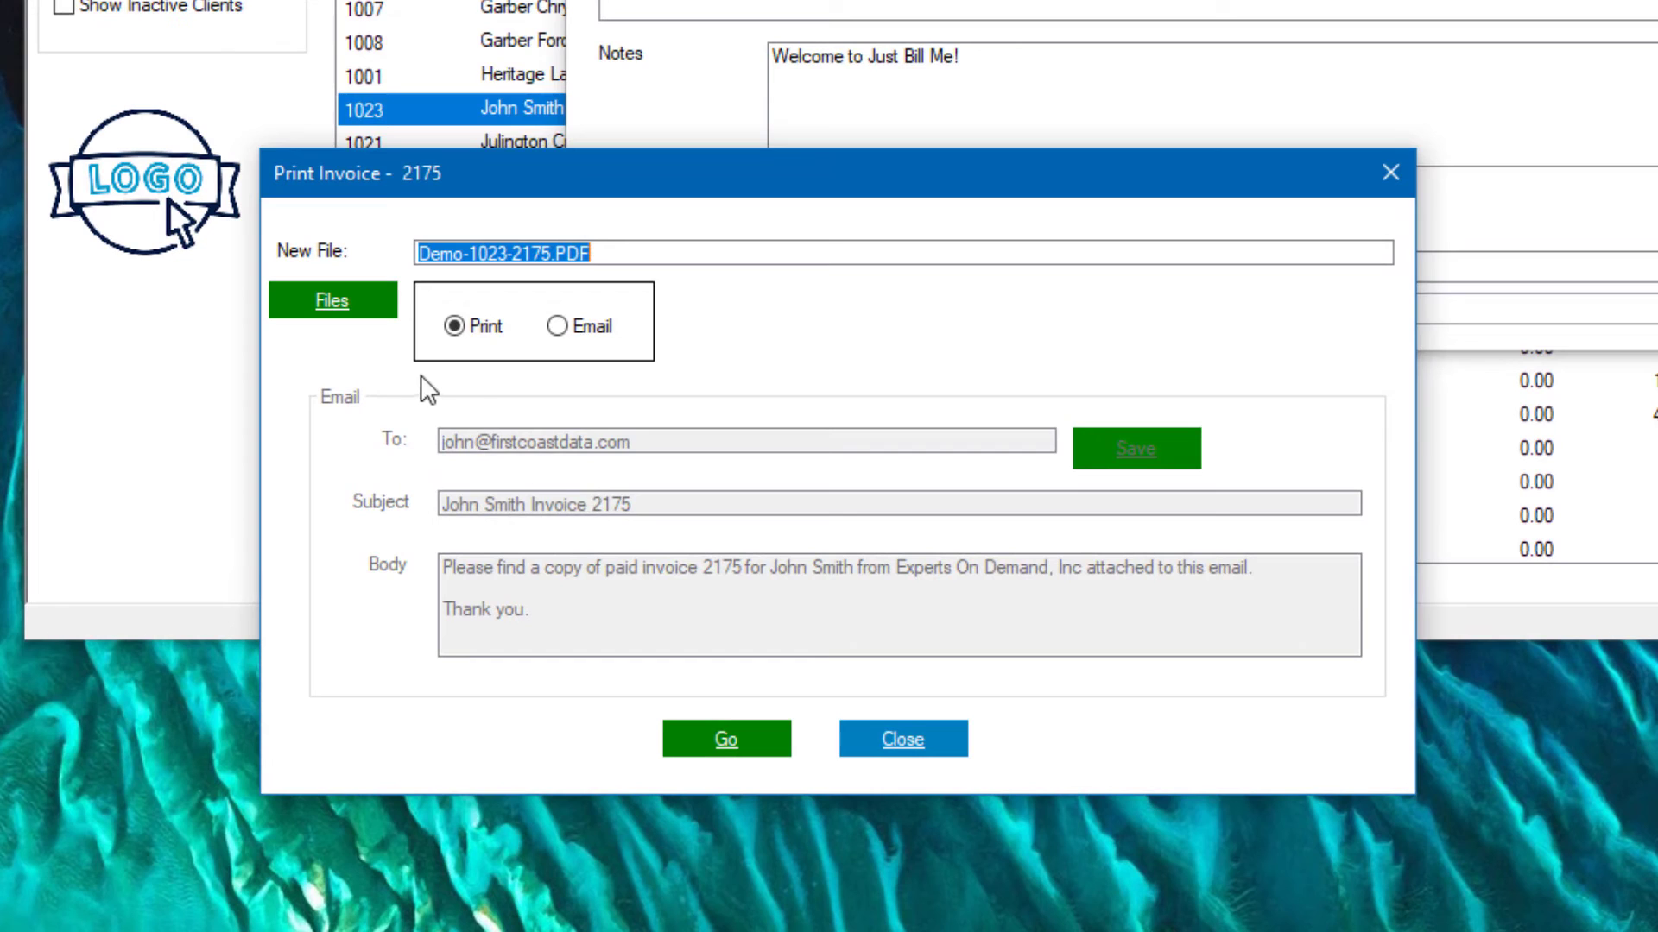
{"action": "left_click", "coordinate": [566, 326]}
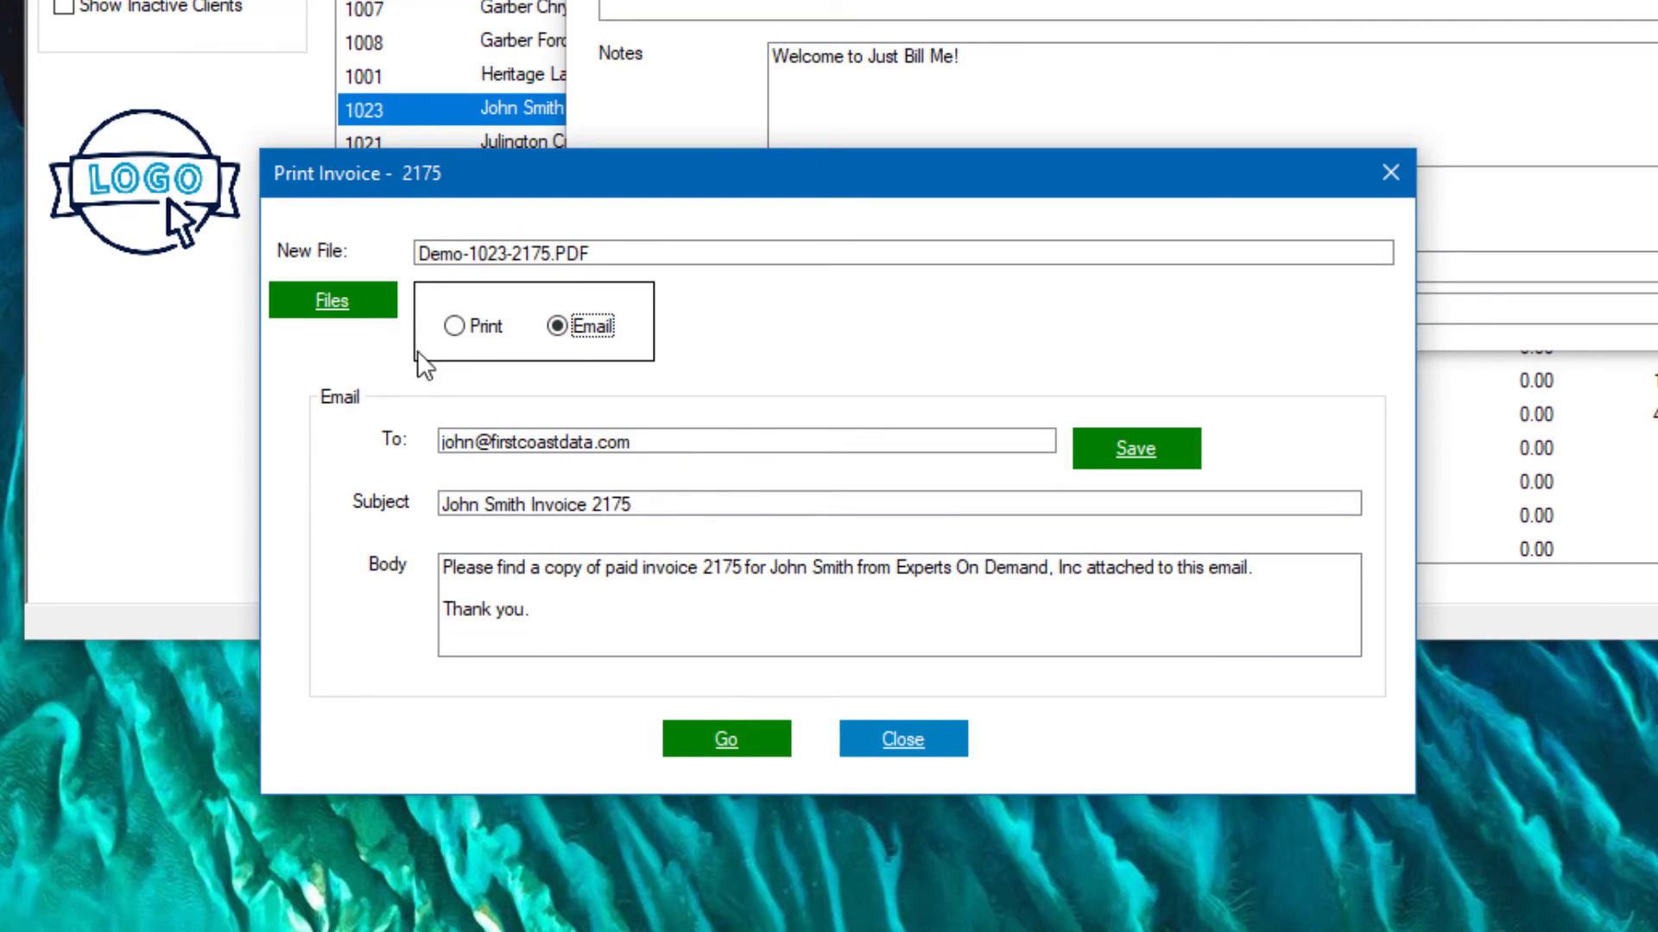
{"action": "left_click", "coordinate": [455, 326]}
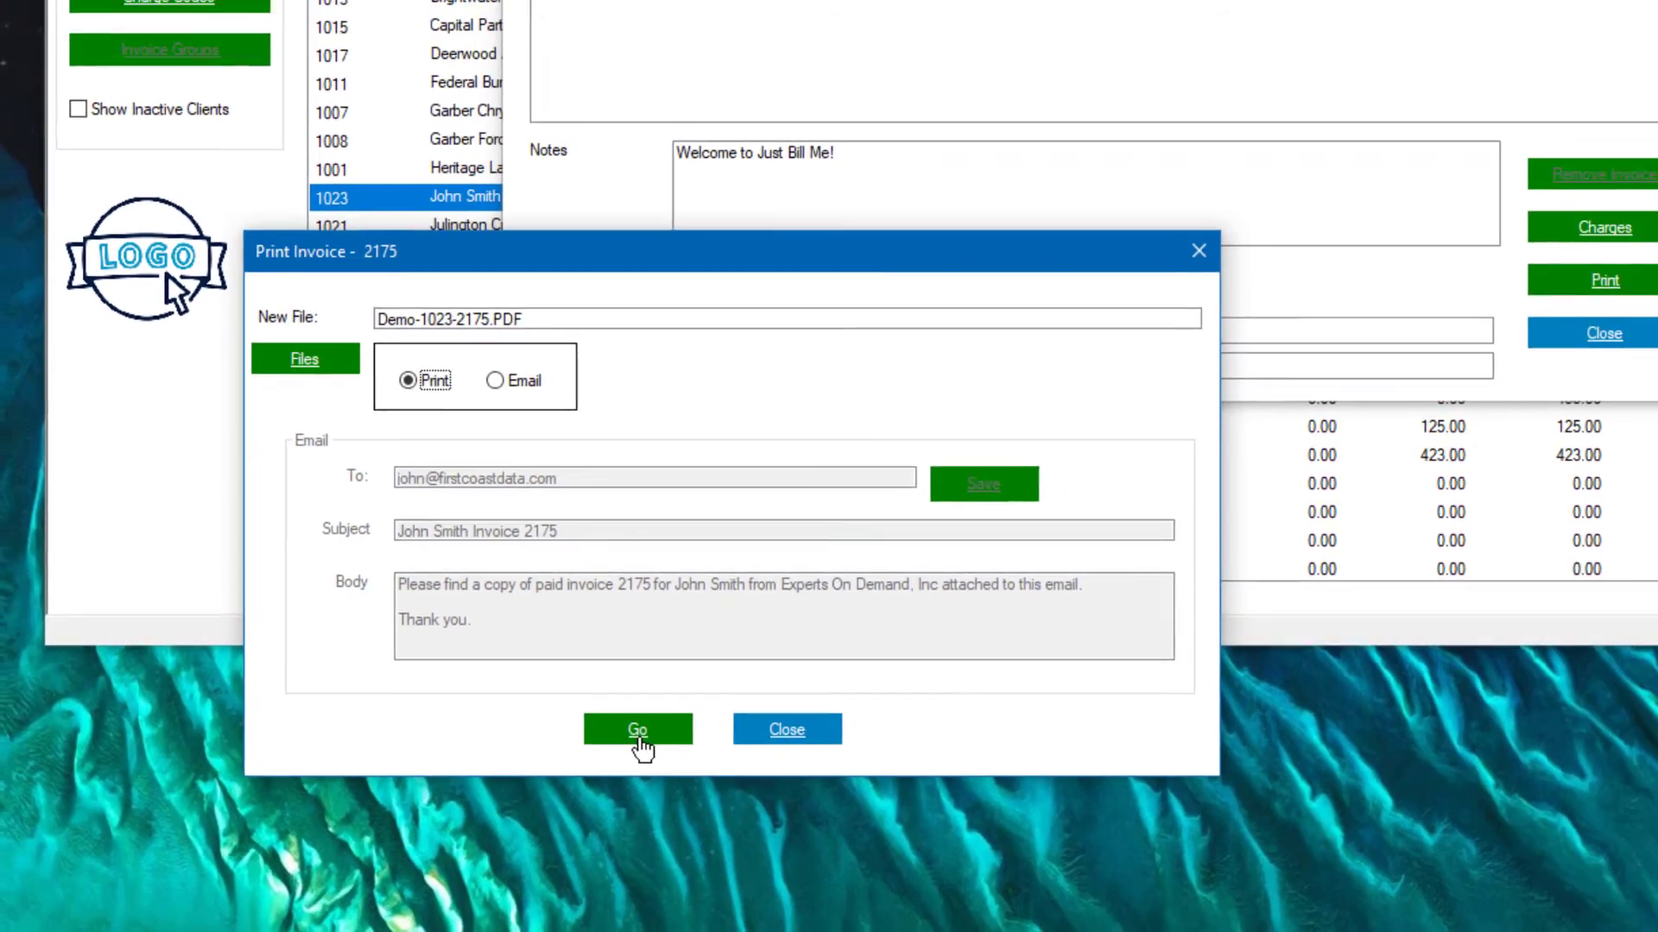
{"action": "left_click", "coordinate": [726, 743]}
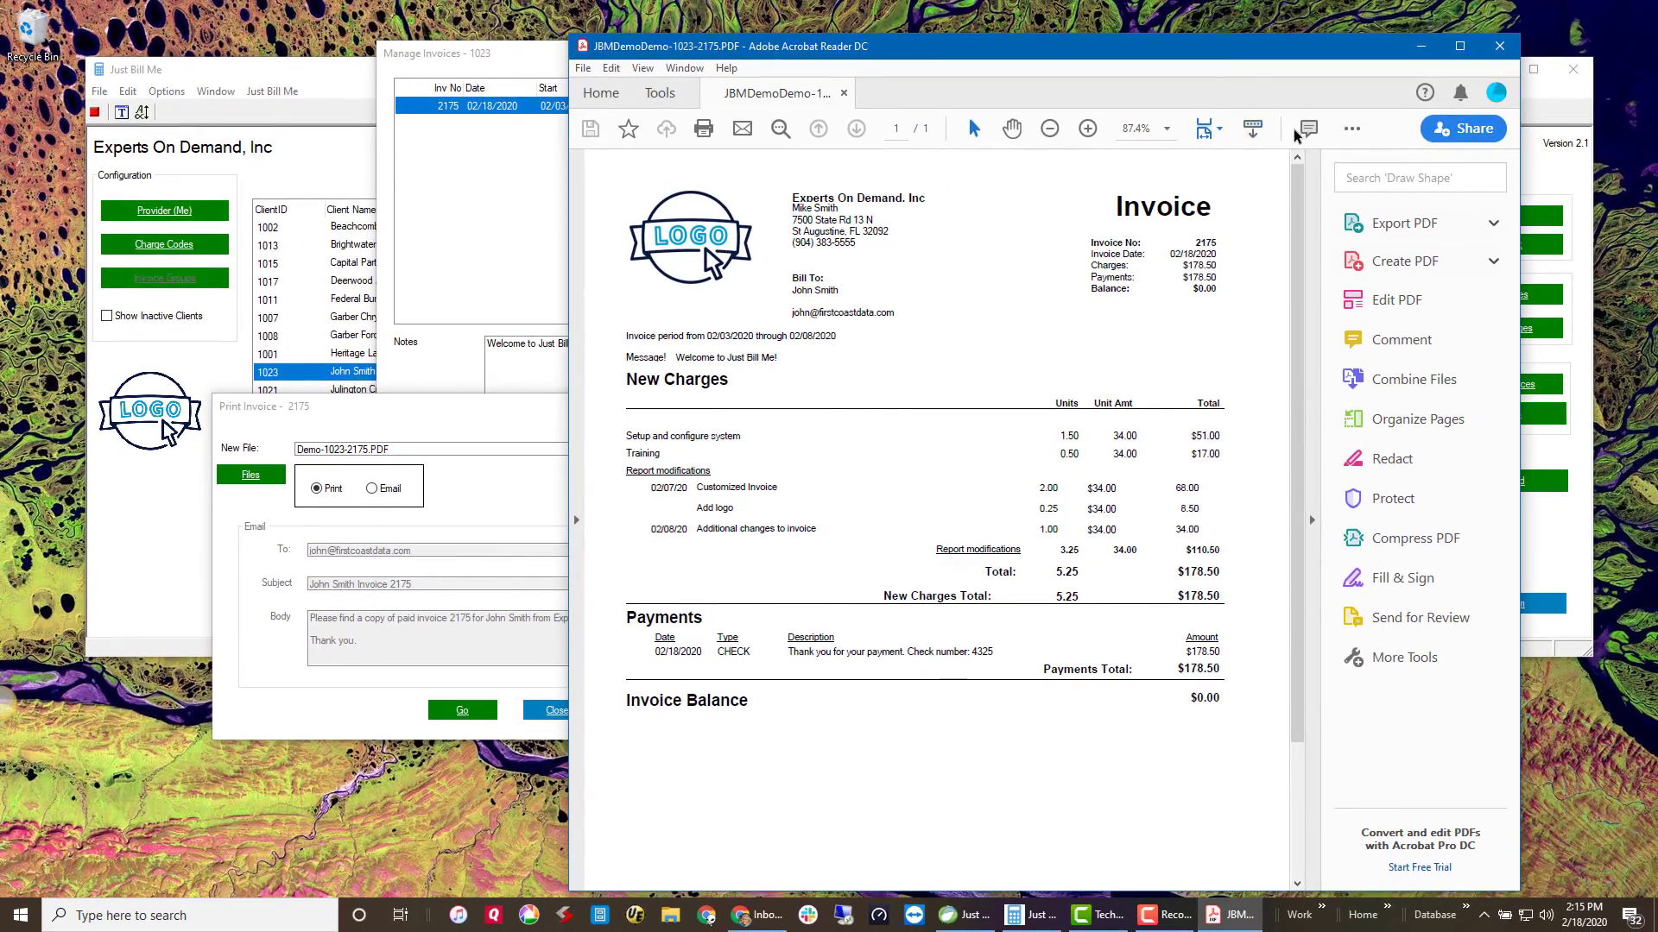
{"action": "left_click", "coordinate": [1491, 54]}
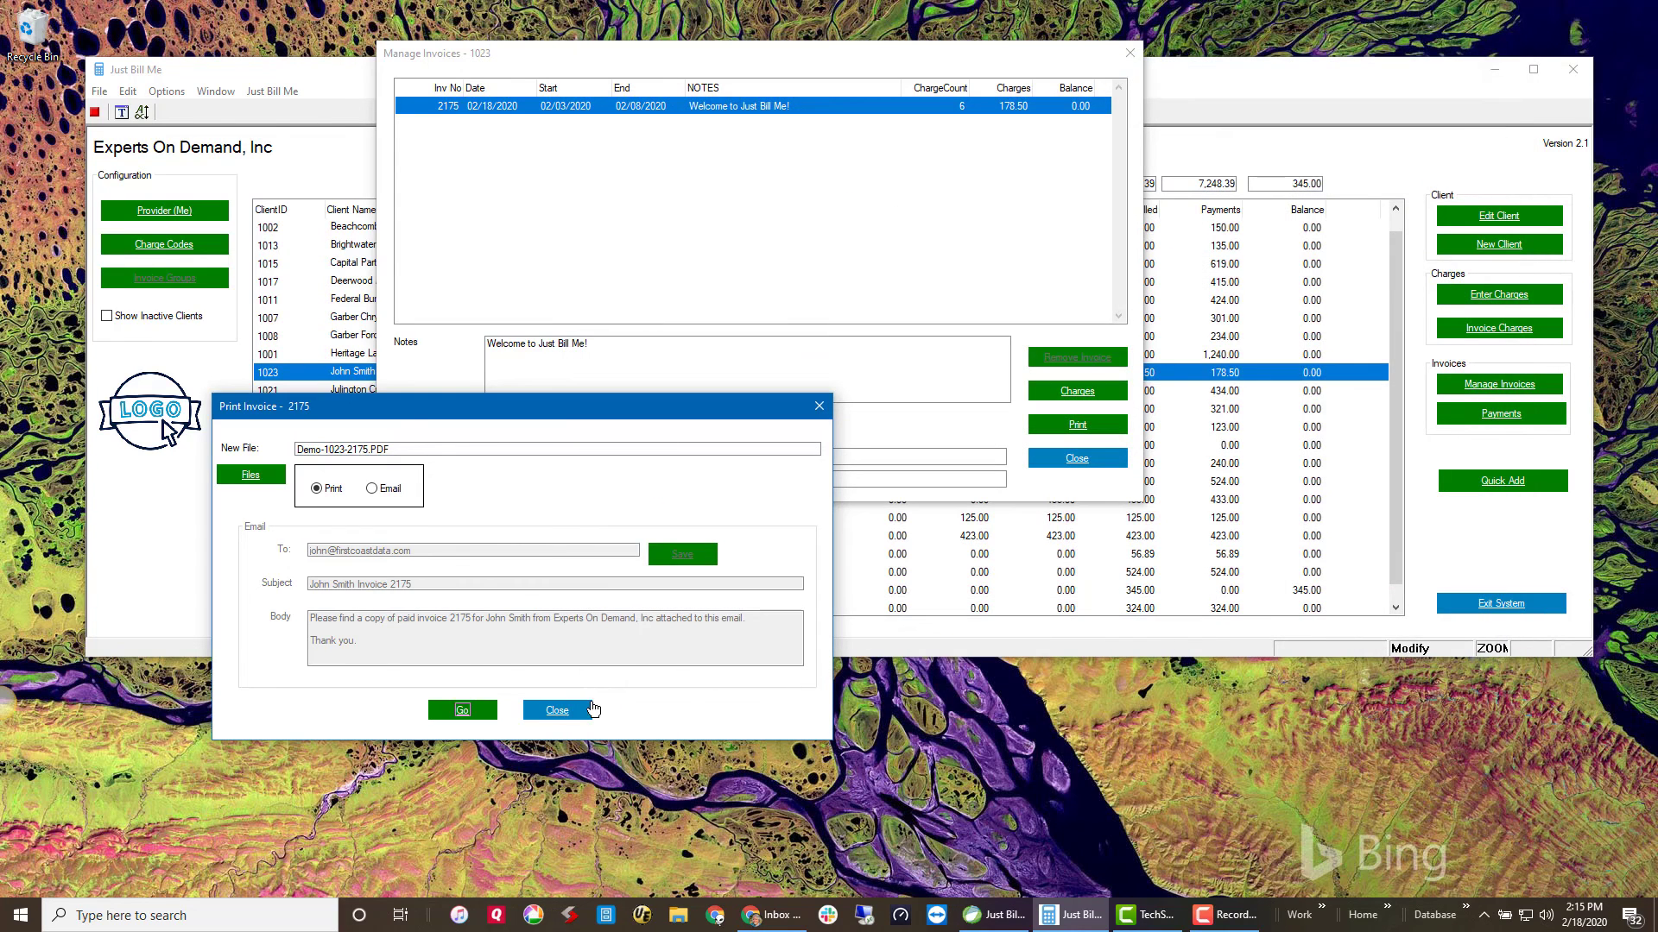
{"action": "left_click", "coordinate": [547, 711]}
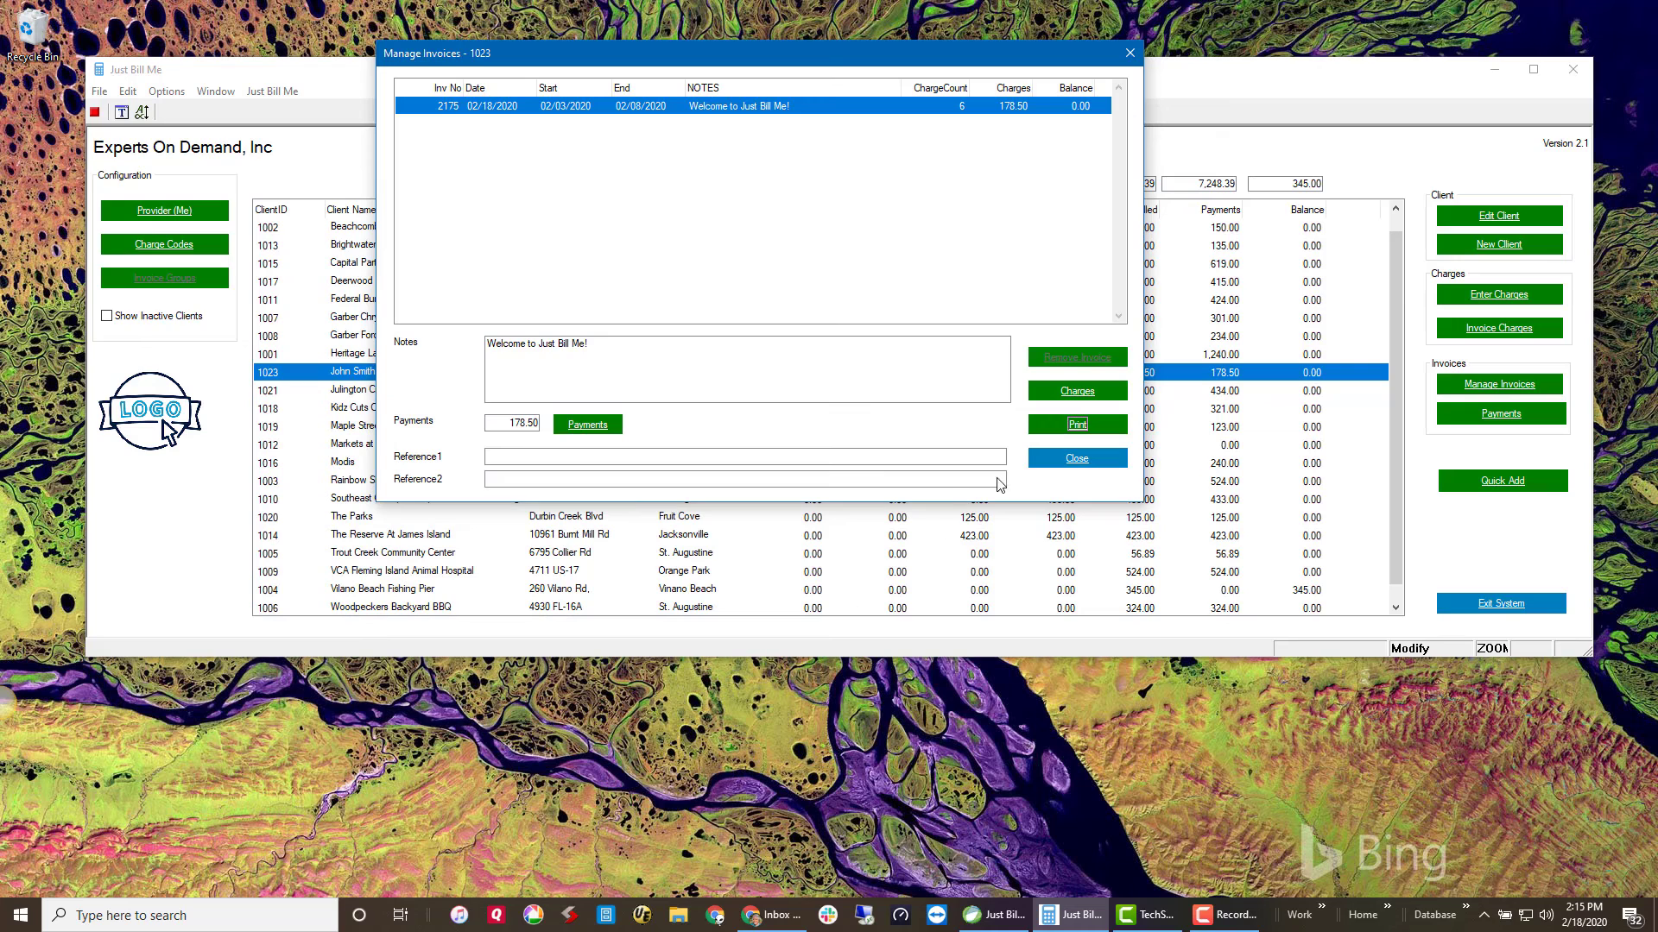
{"action": "left_click", "coordinate": [1076, 462]}
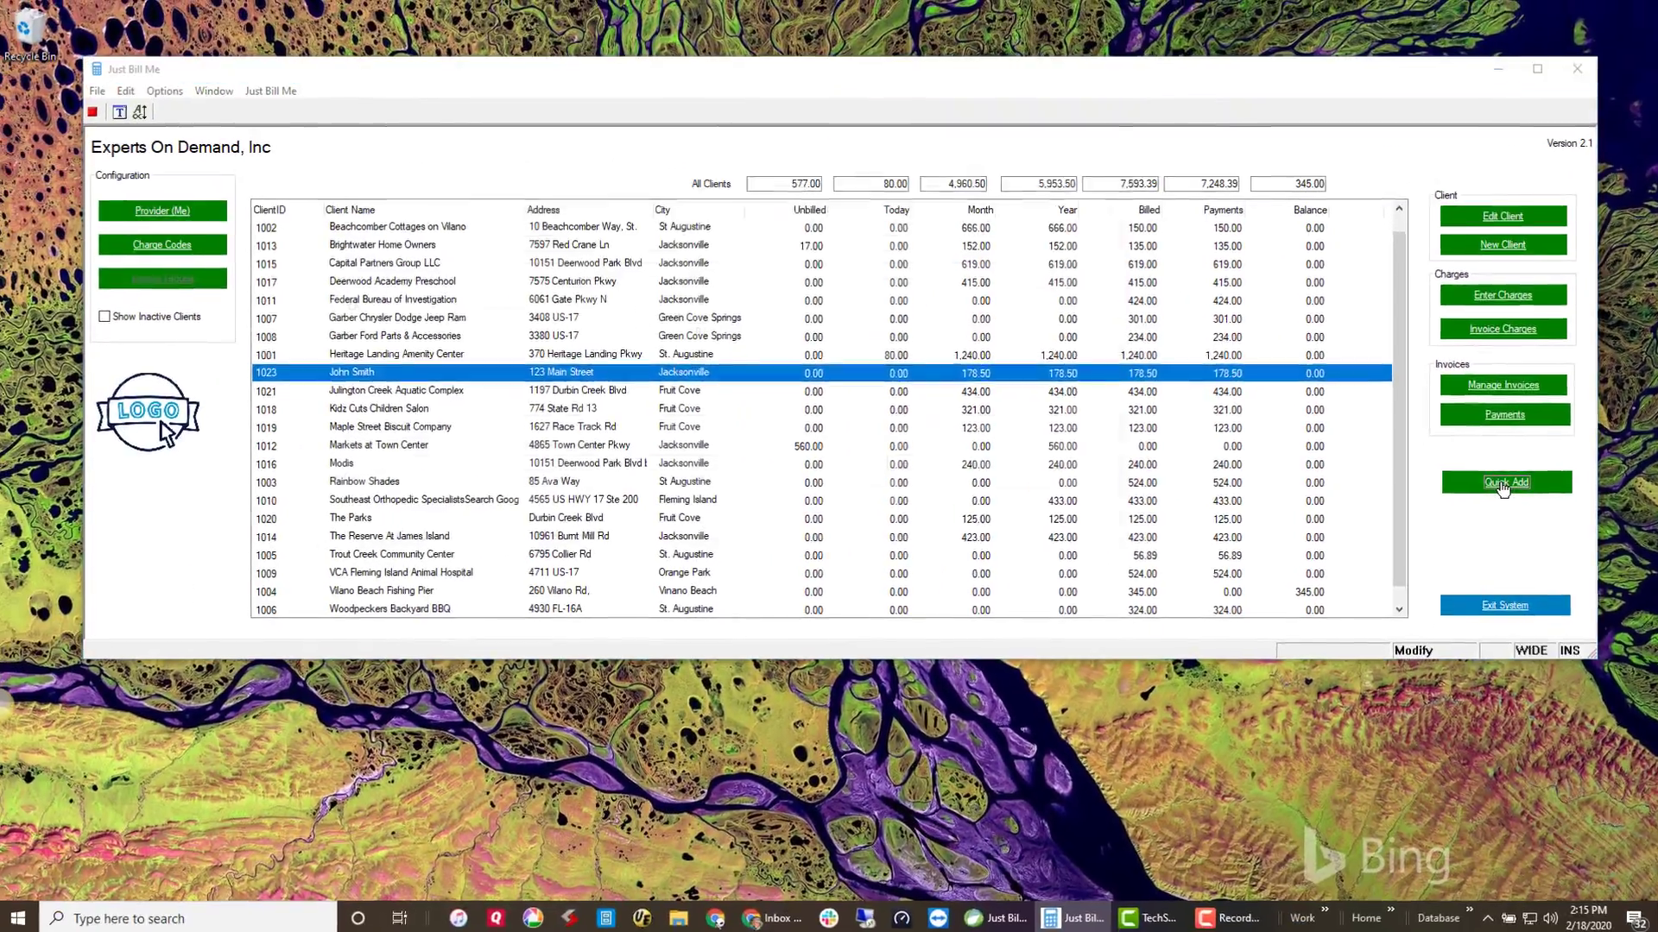
Step: Examine the client, charge and payment fields of the Quick Add form, and cancel it without saving
{"action": "left_click", "coordinate": [1360, 470]}
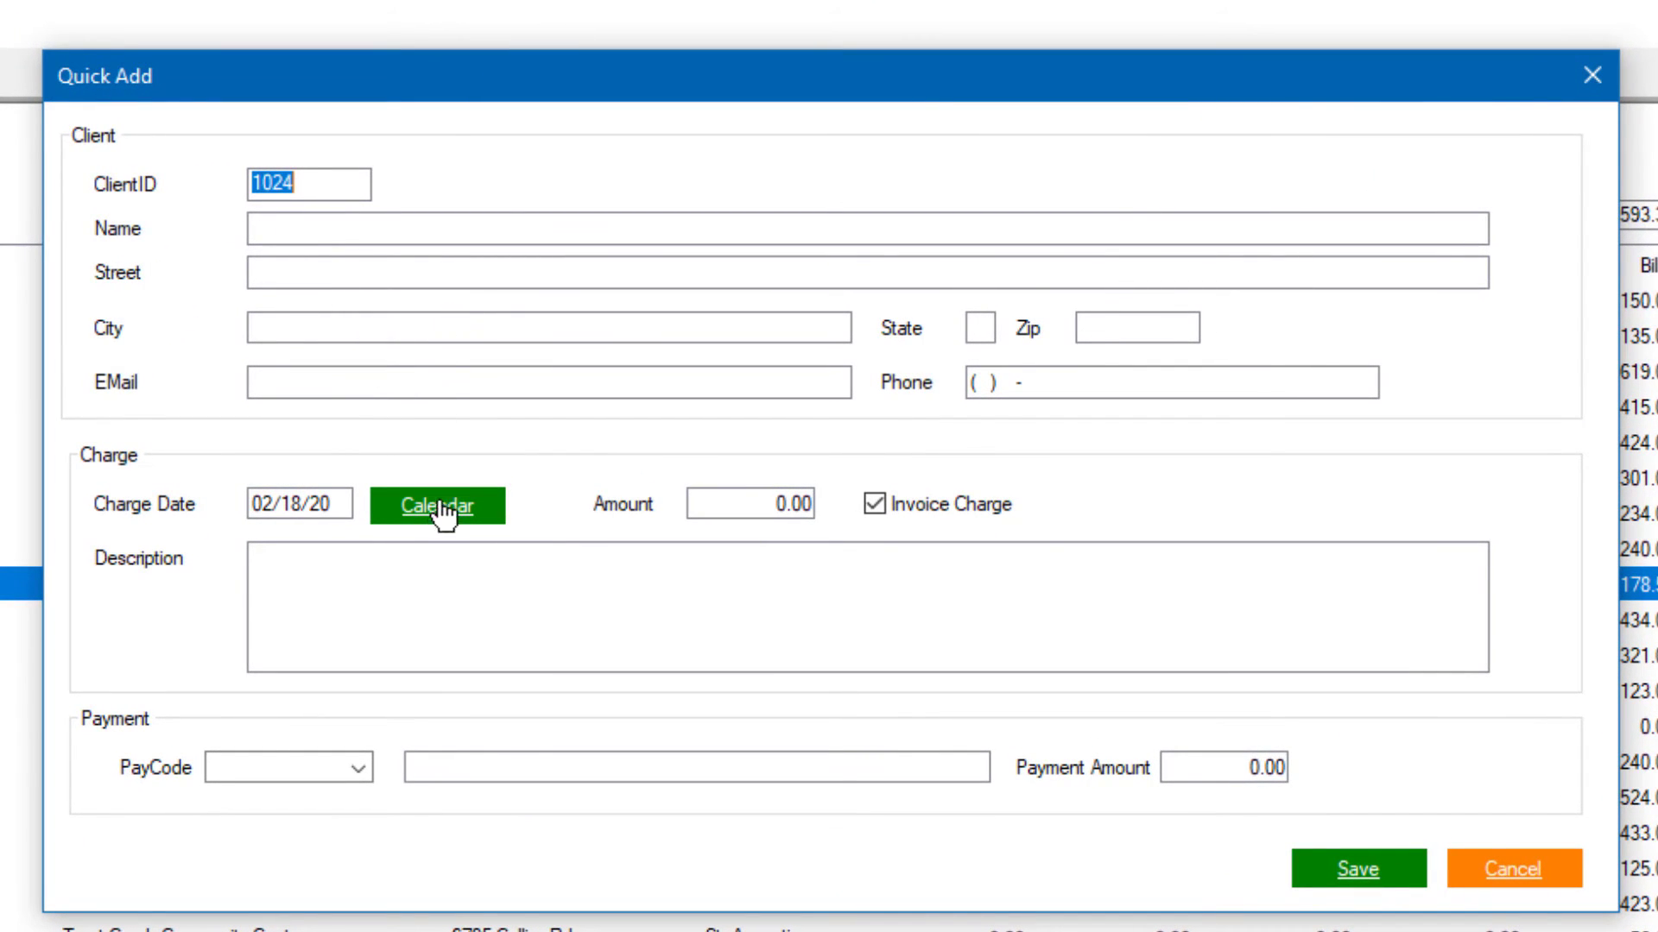
{"action": "left_click", "coordinate": [760, 499]}
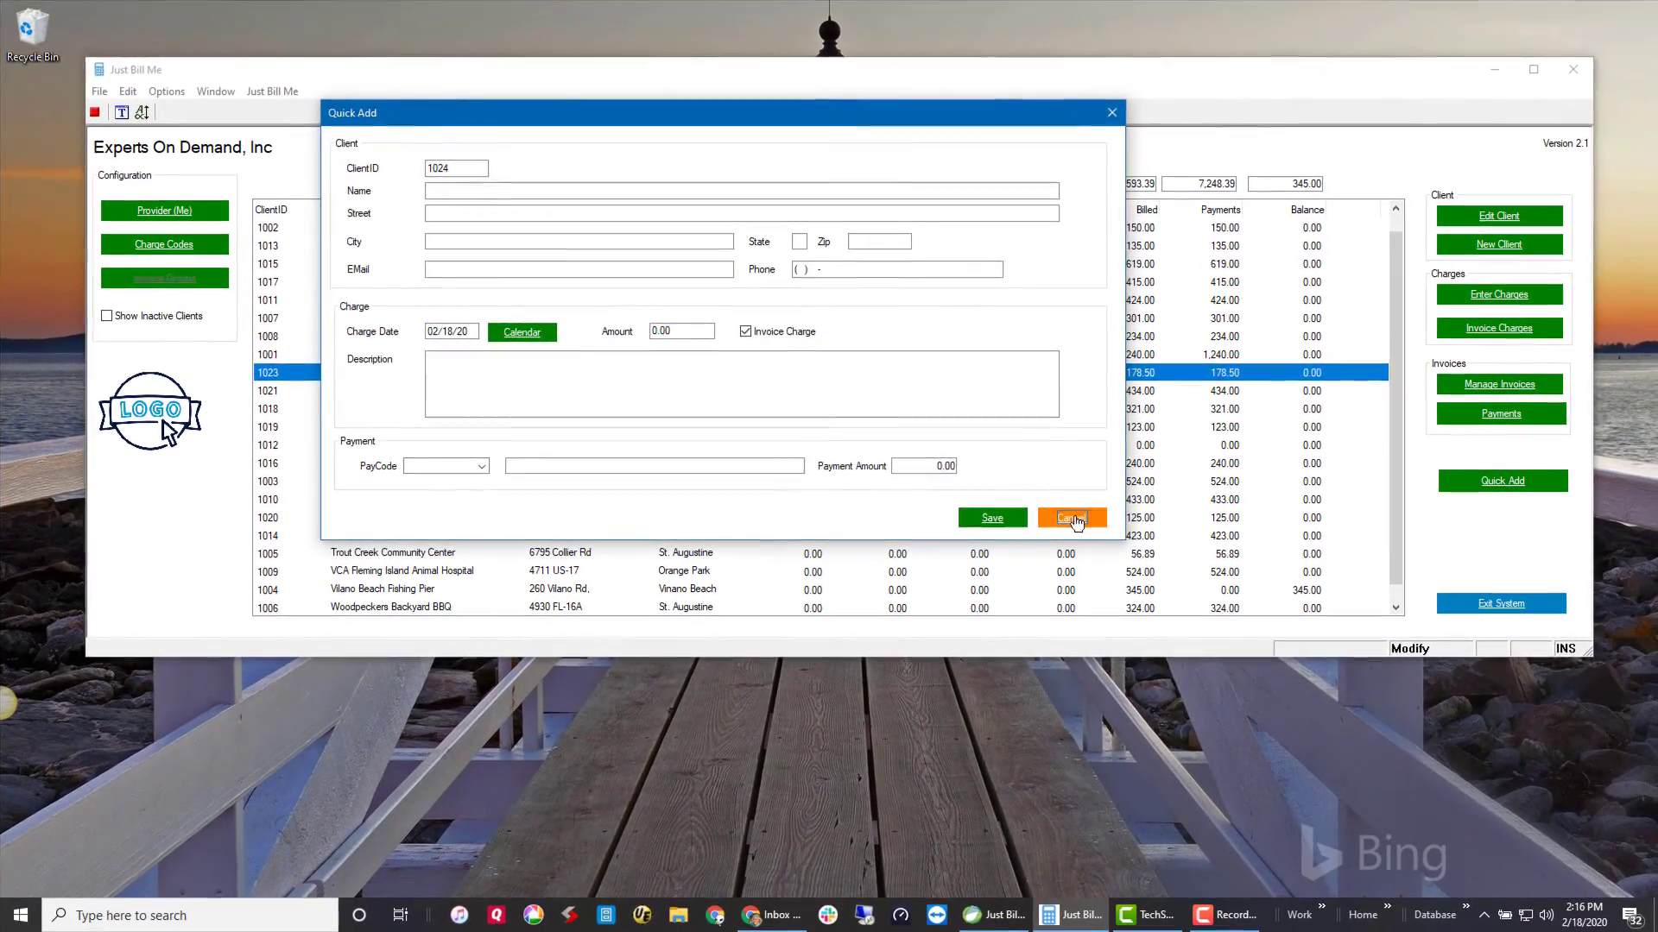
{"action": "left_click", "coordinate": [1090, 544]}
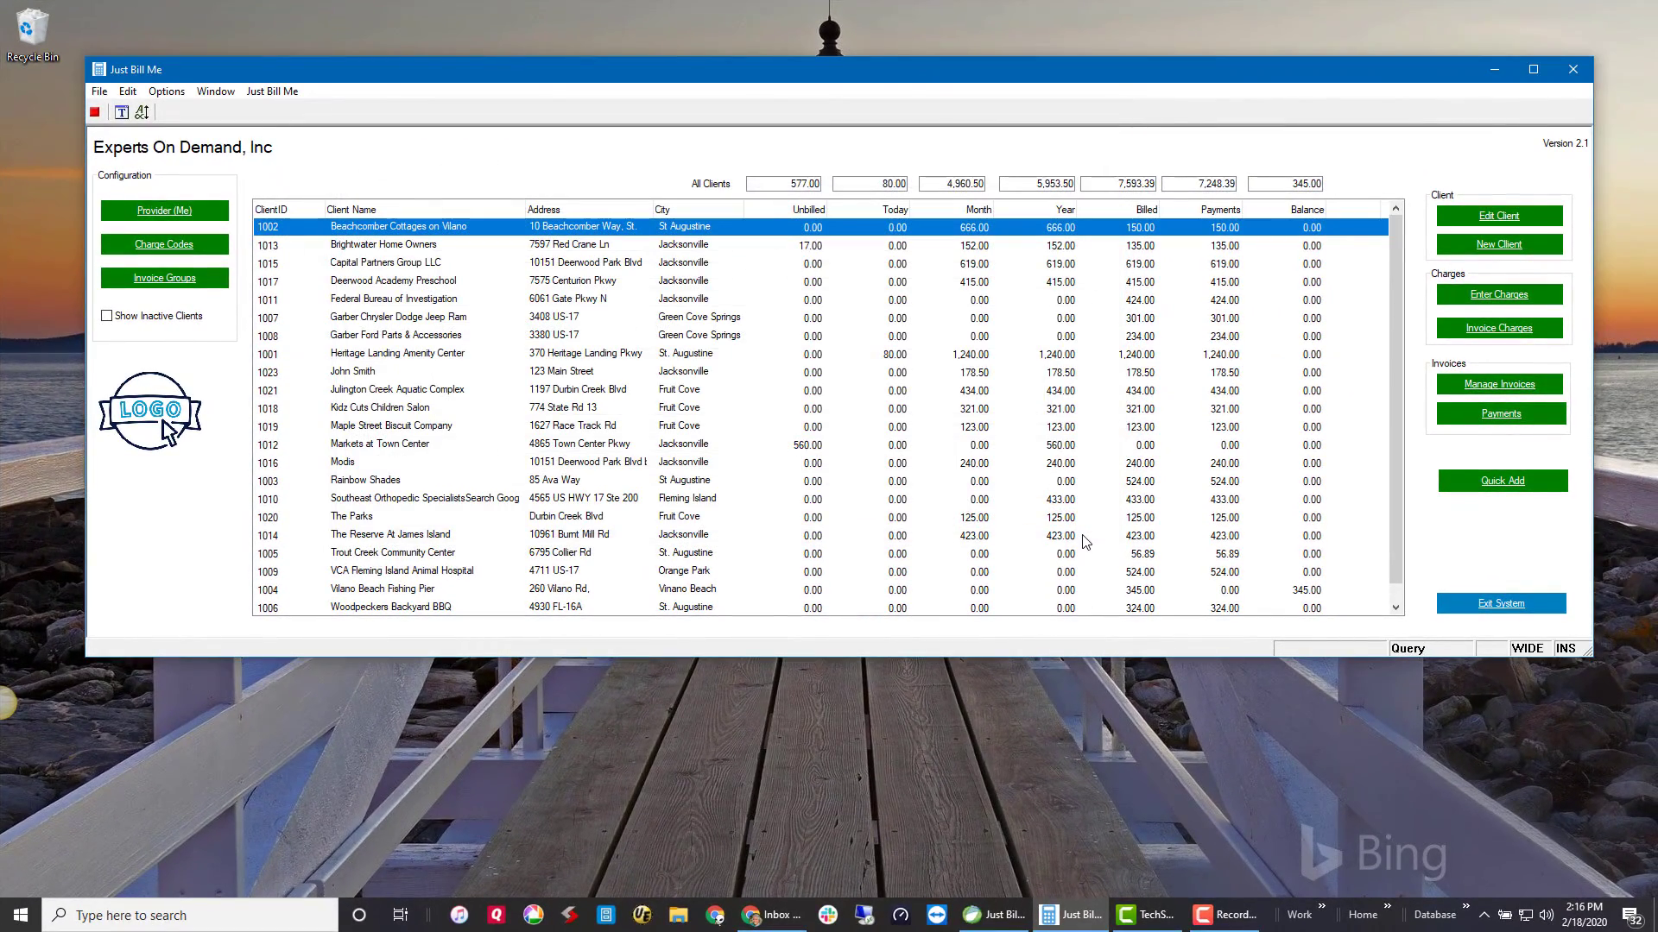